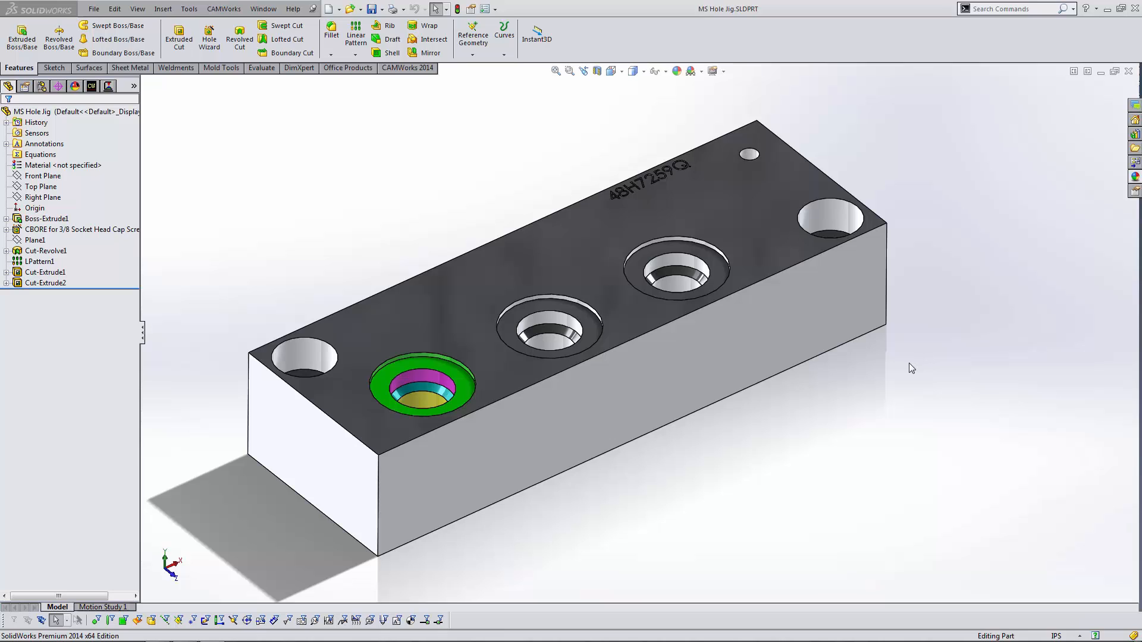
- Extract the jig's machinable features and highlight the MS hole group and the counterbore hole group on the model
left_click(410, 68)
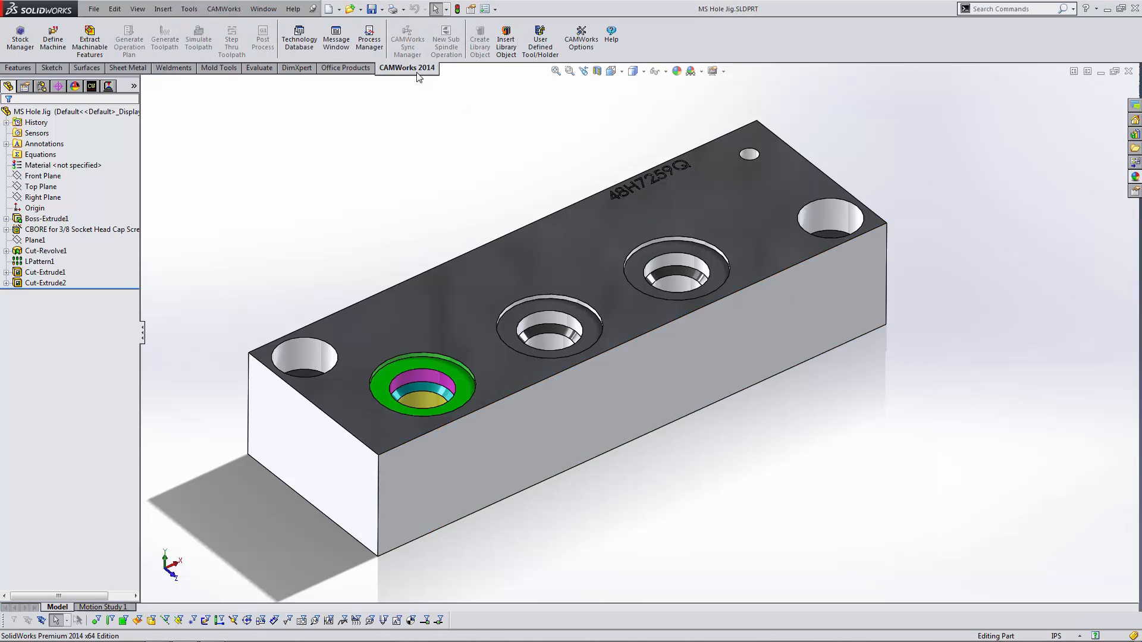
left_click(94, 44)
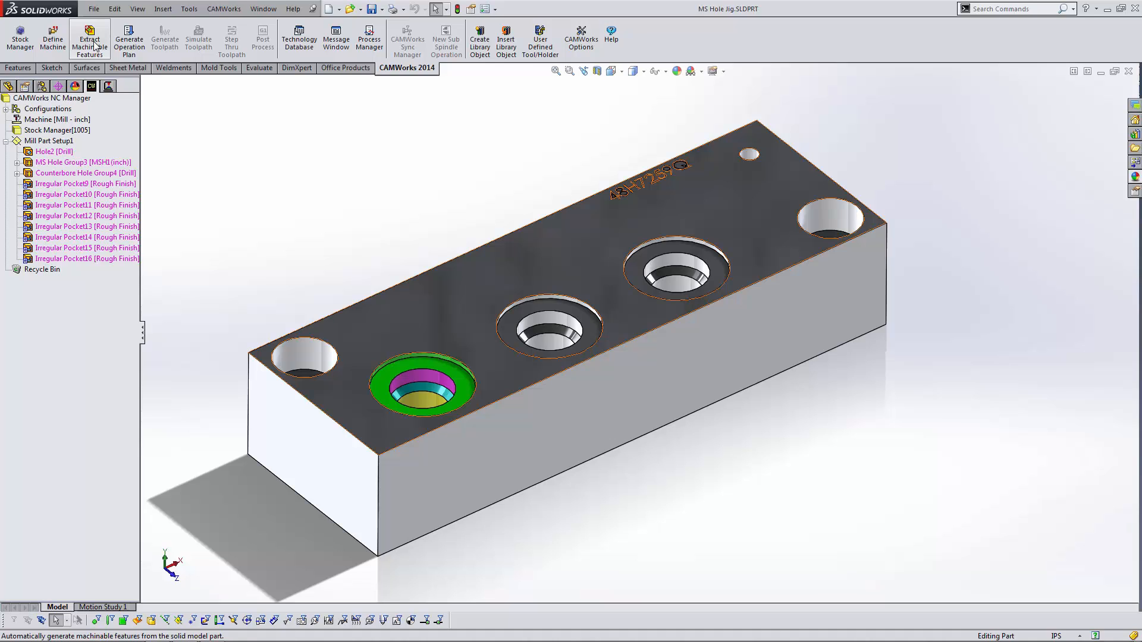
left_click(65, 163)
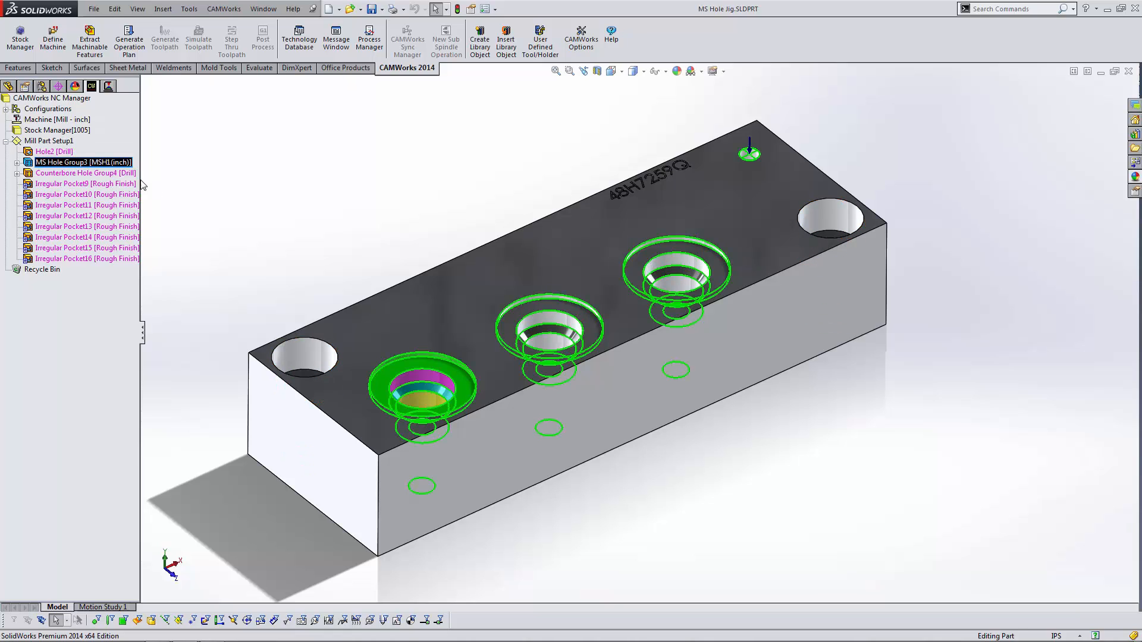
left_click(117, 173)
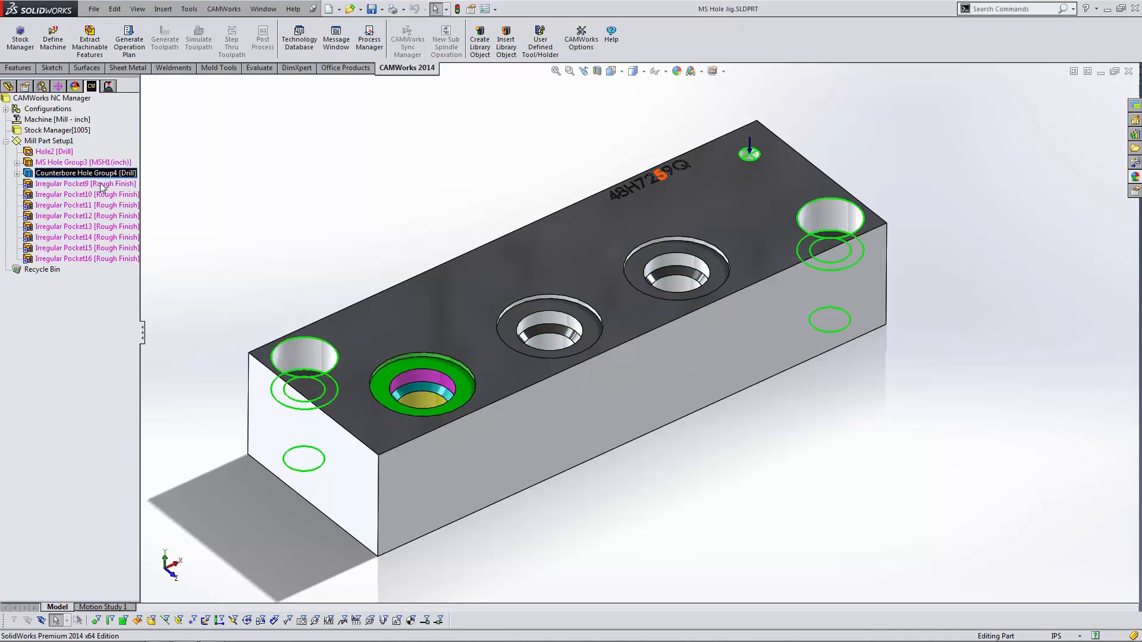
- Delete Hole2, the counterbore hole group and Irregular Pockets 9 to 16 from the mill part setup and collapse the recycle bin
left_click(102, 185)
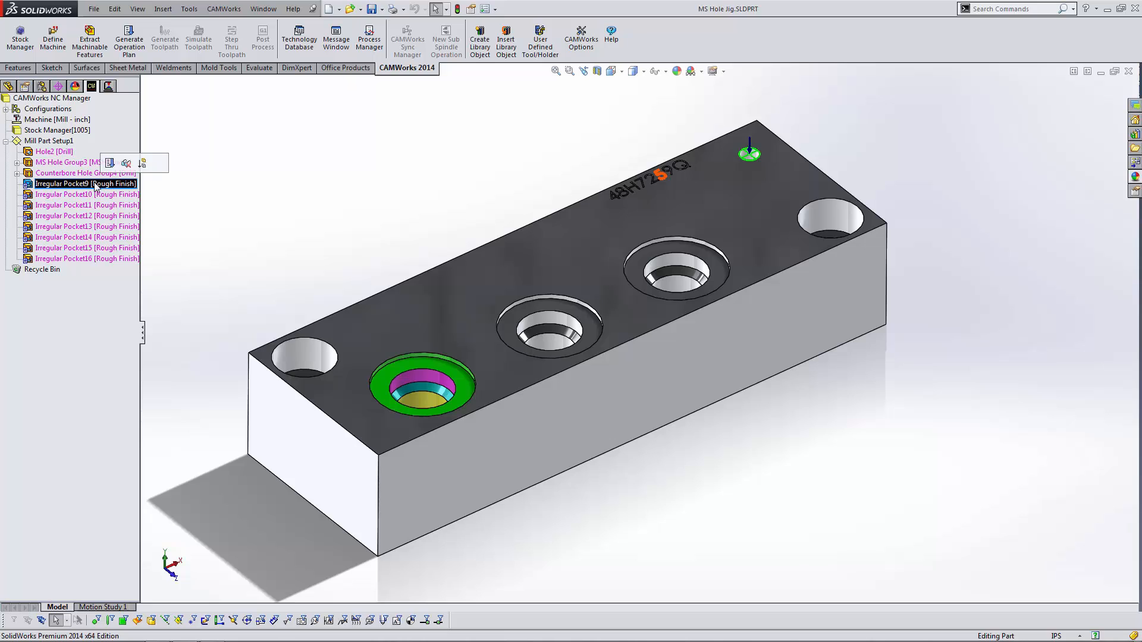
left_click(94, 259, "shift")
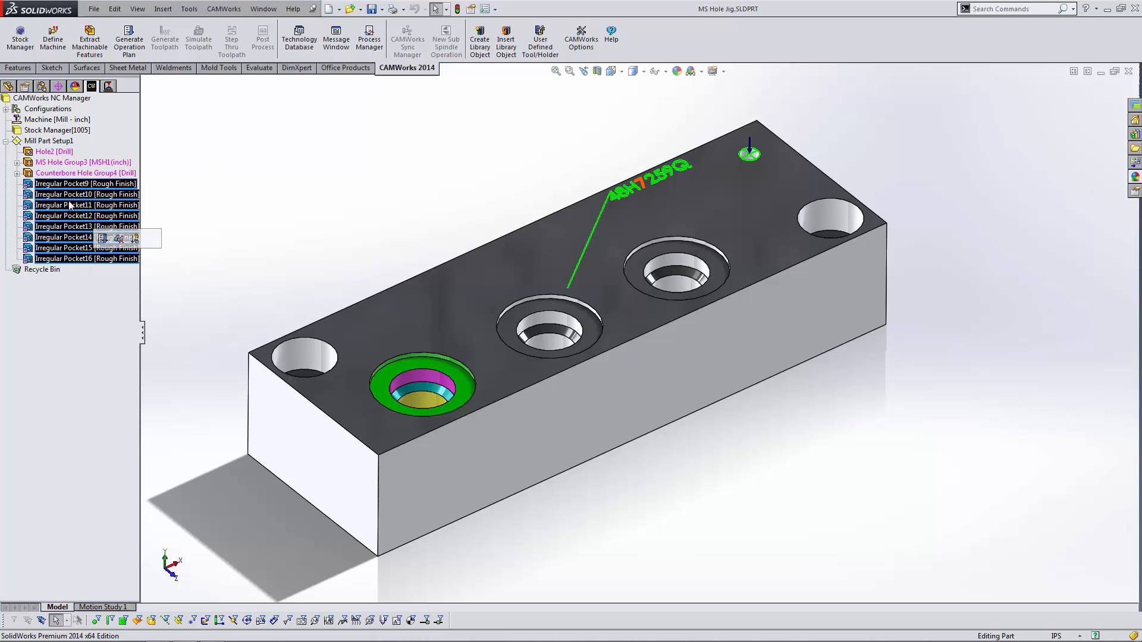
left_click(51, 152, "ctrl")
left_click(57, 174, "ctrl")
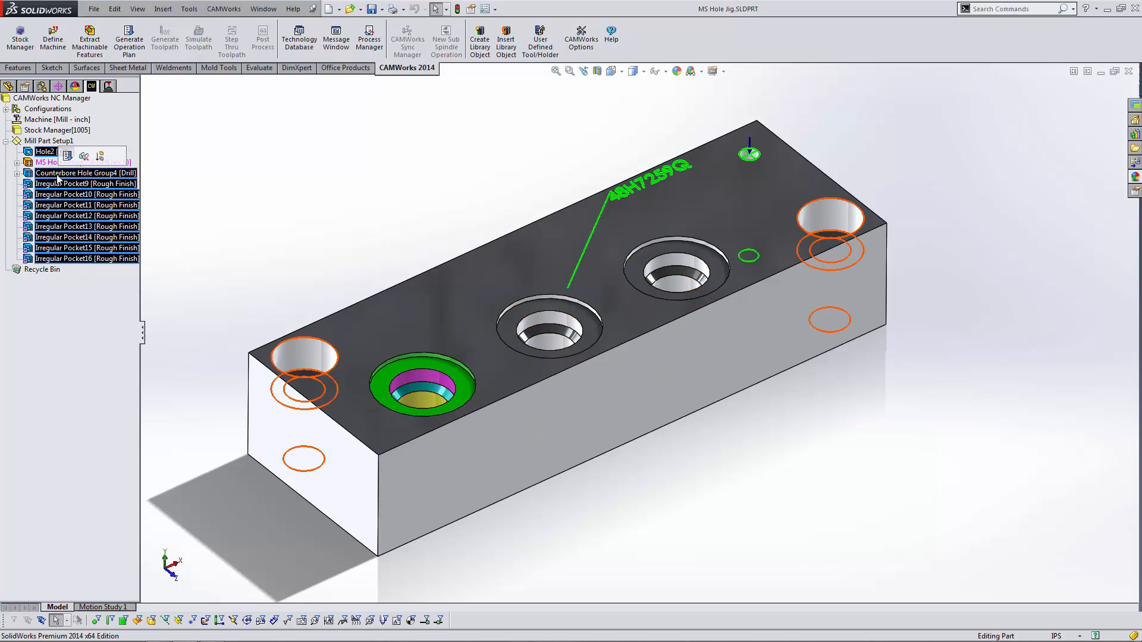
right_click(56, 174)
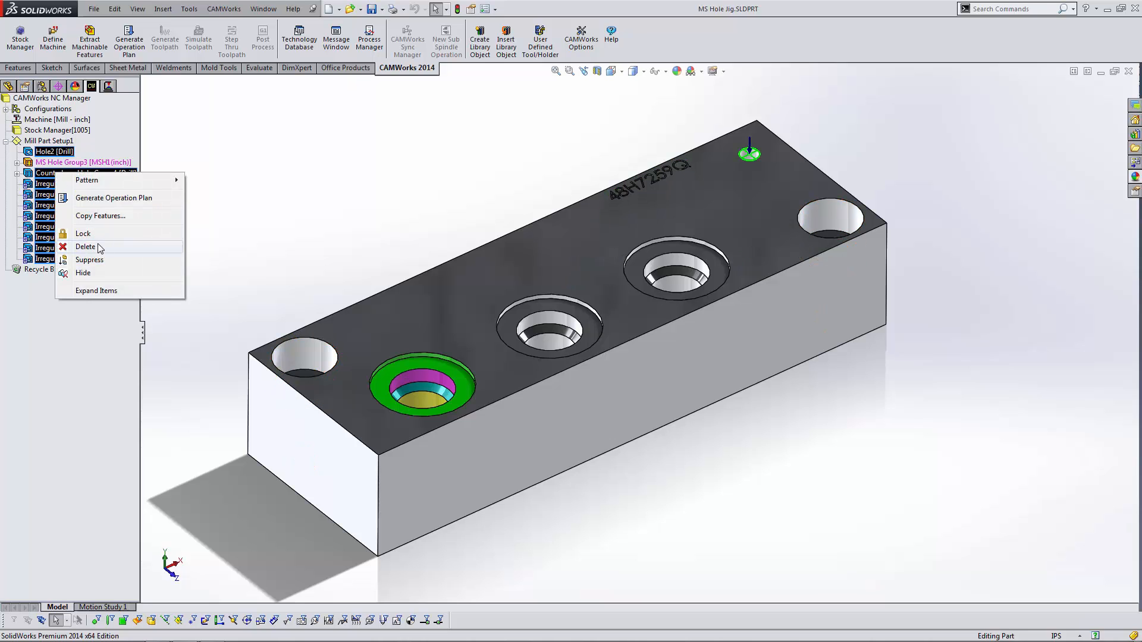
left_click(65, 246)
left_click(613, 354)
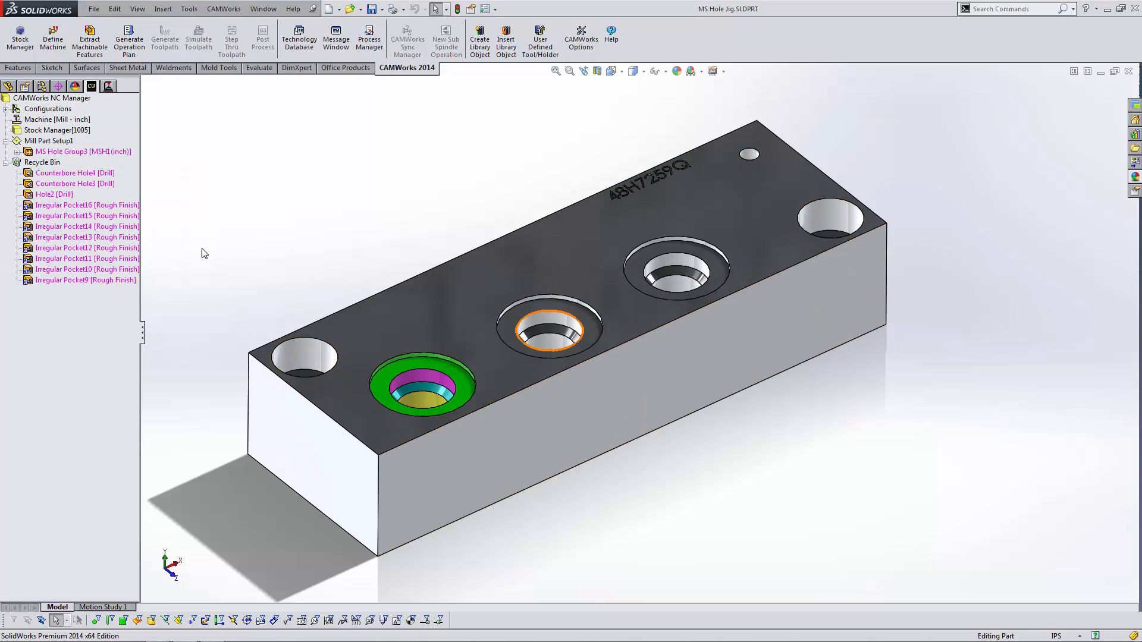
left_click(154, 146)
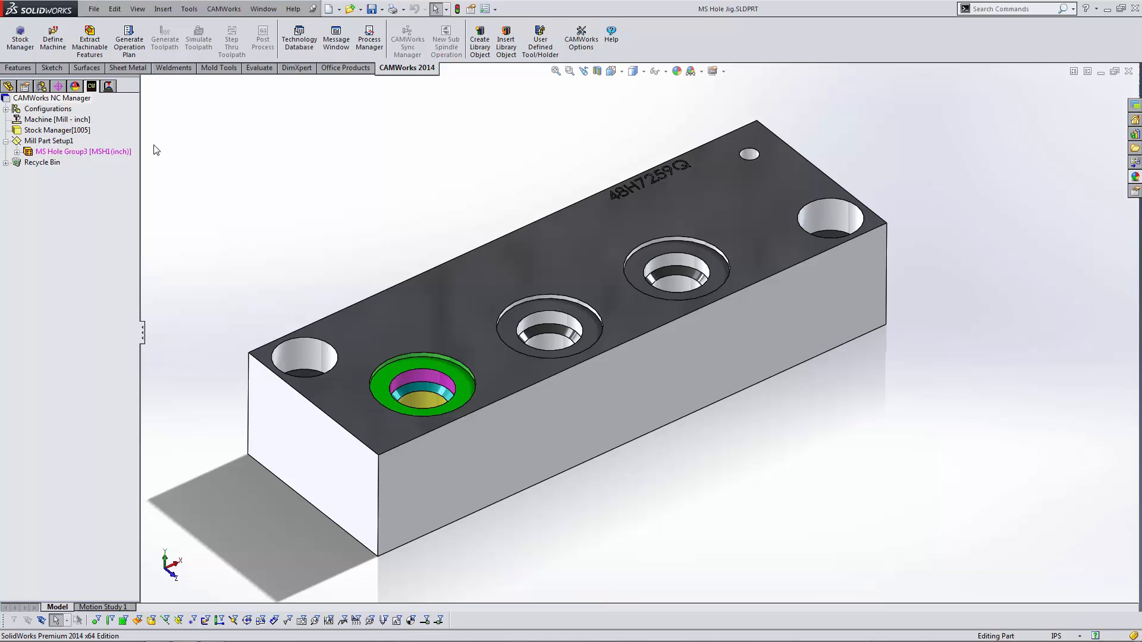
- Generate the operation plan for the MS hole group and acknowledge the zero-depth messages
left_click(129, 46)
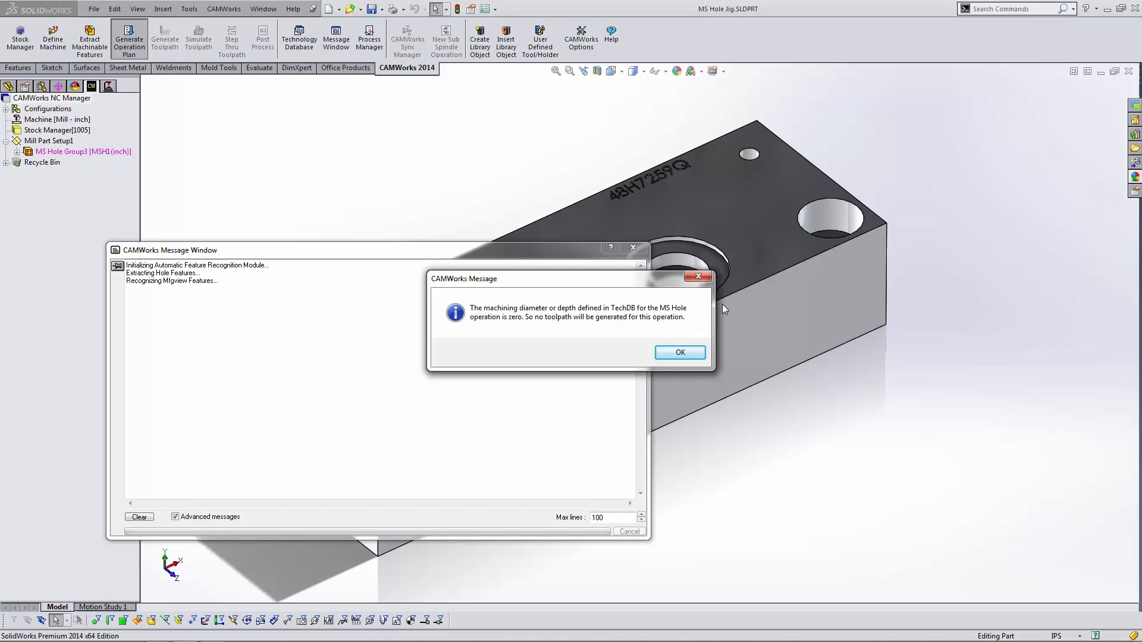
left_click(684, 351)
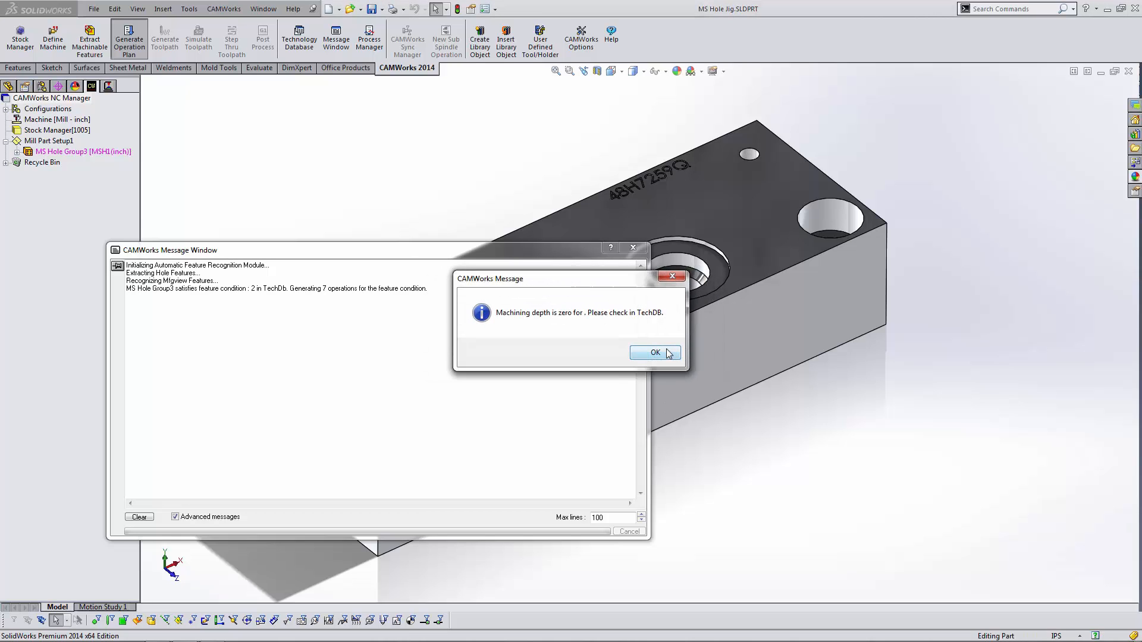
left_click(666, 351)
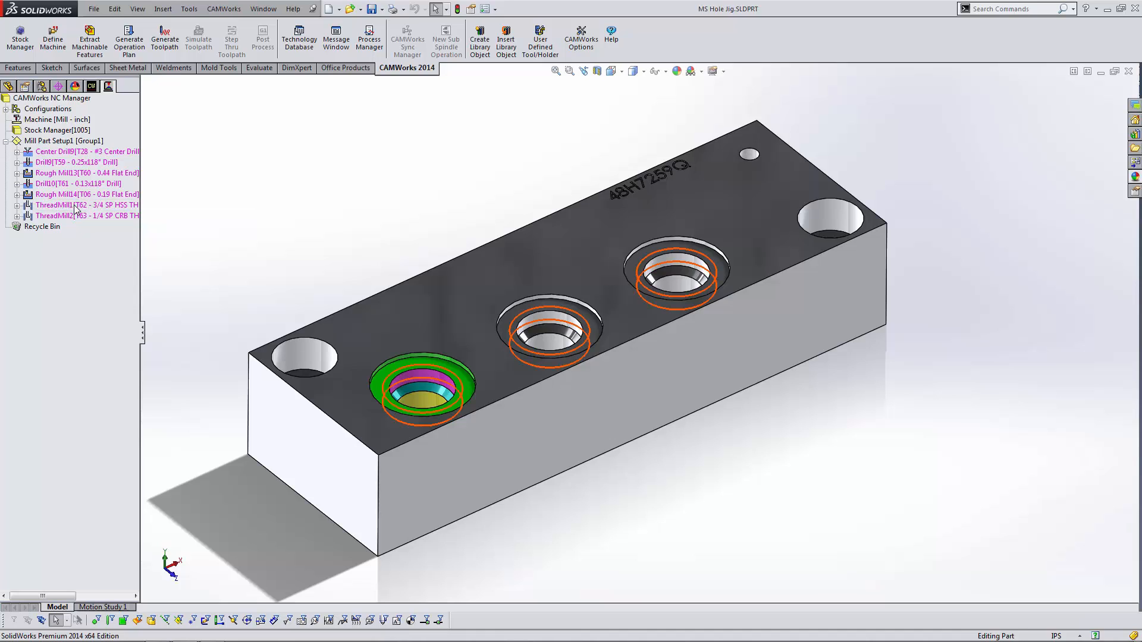
- Return to the feature tree and examine the corner counterbored hole and the stepped faces of the multi-colored hole from several angles
left_click(92, 87)
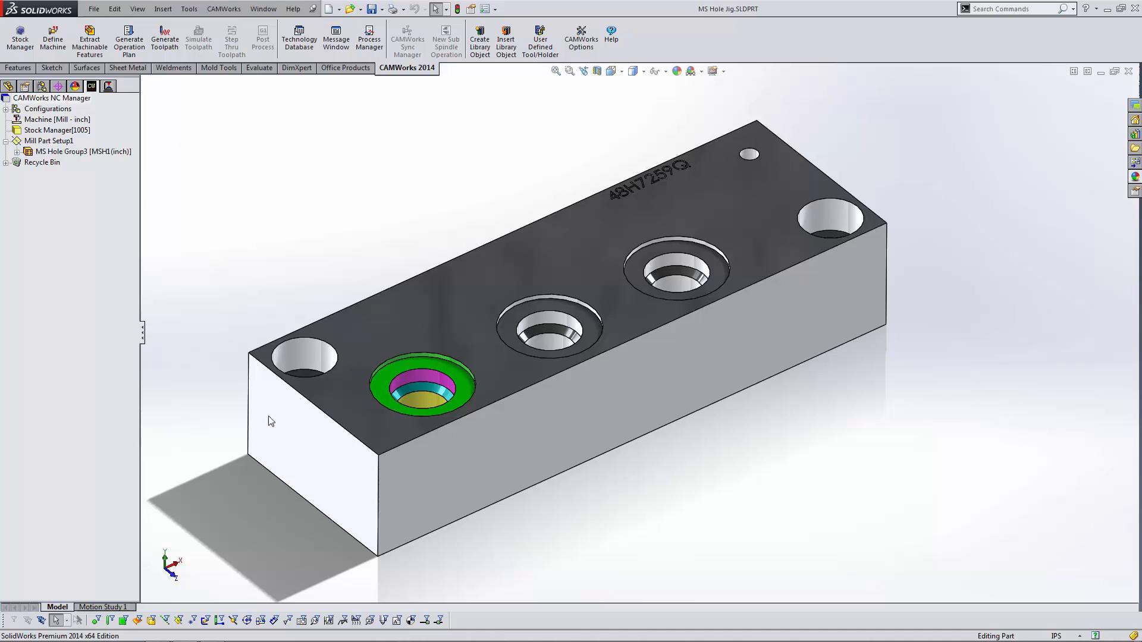
scroll(343, 393, "down", 6)
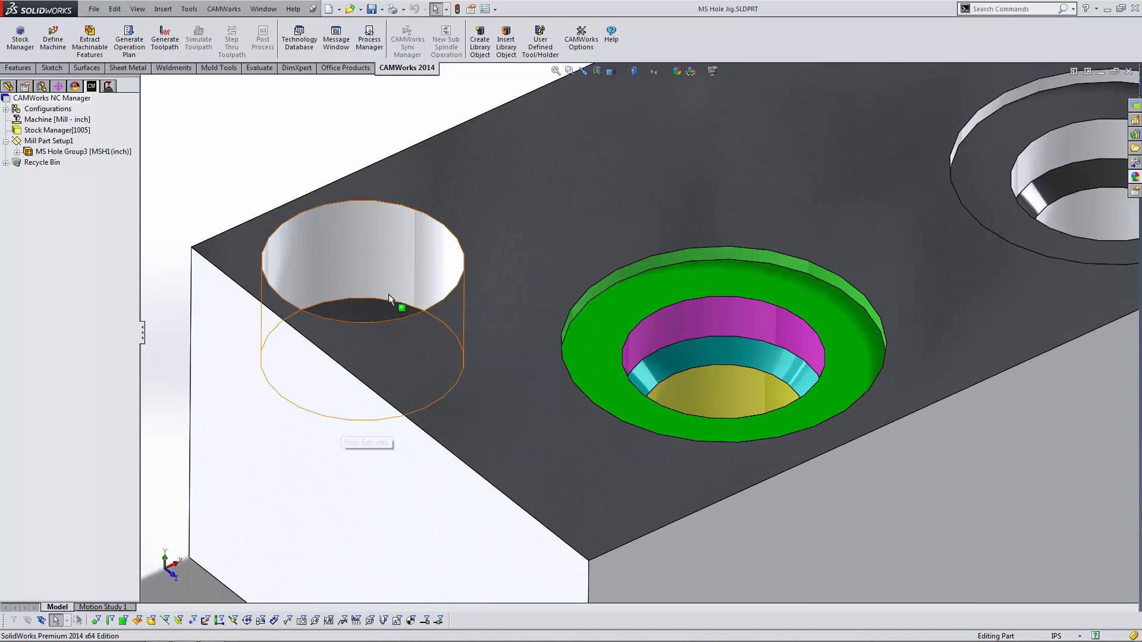
middle_click_drag(389, 294, 324, 339)
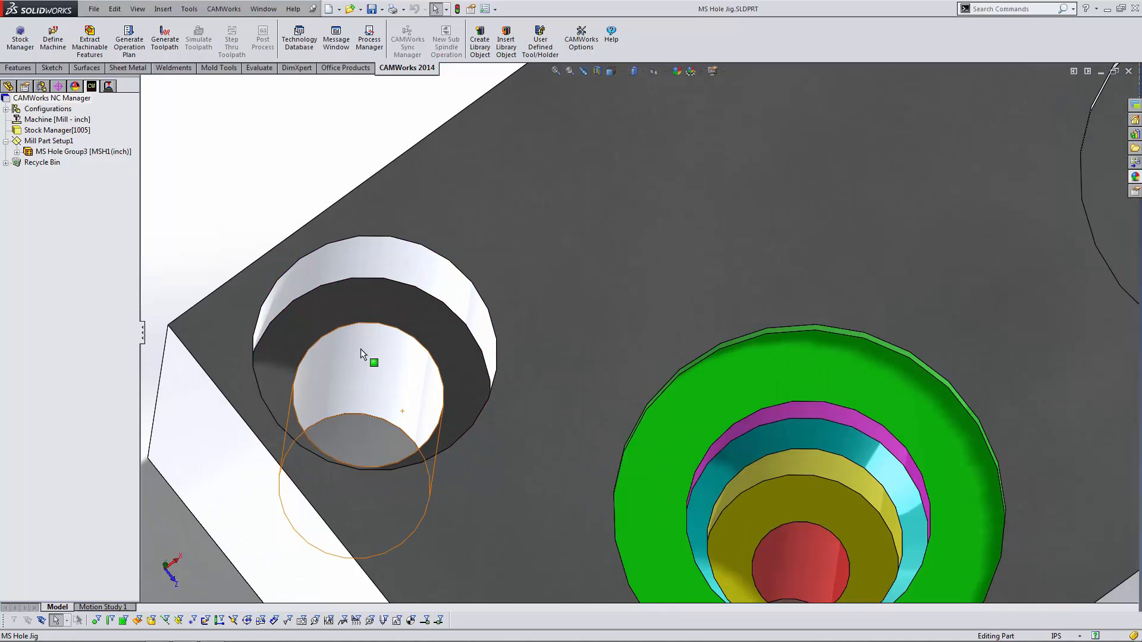
middle_click_drag(386, 372, 382, 363)
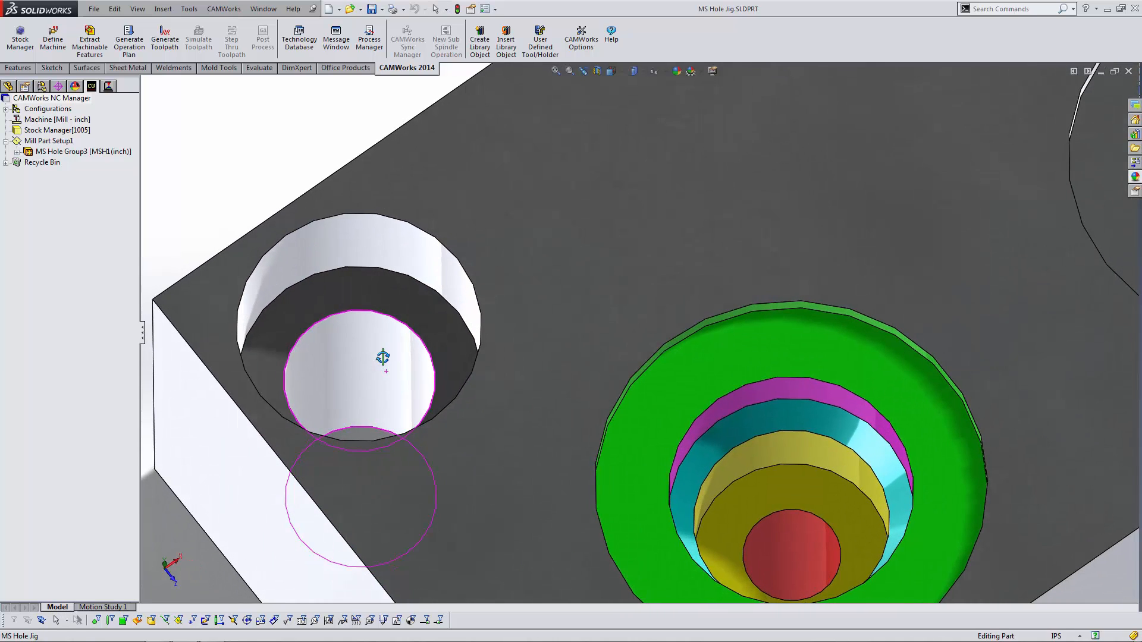
left_click(380, 316)
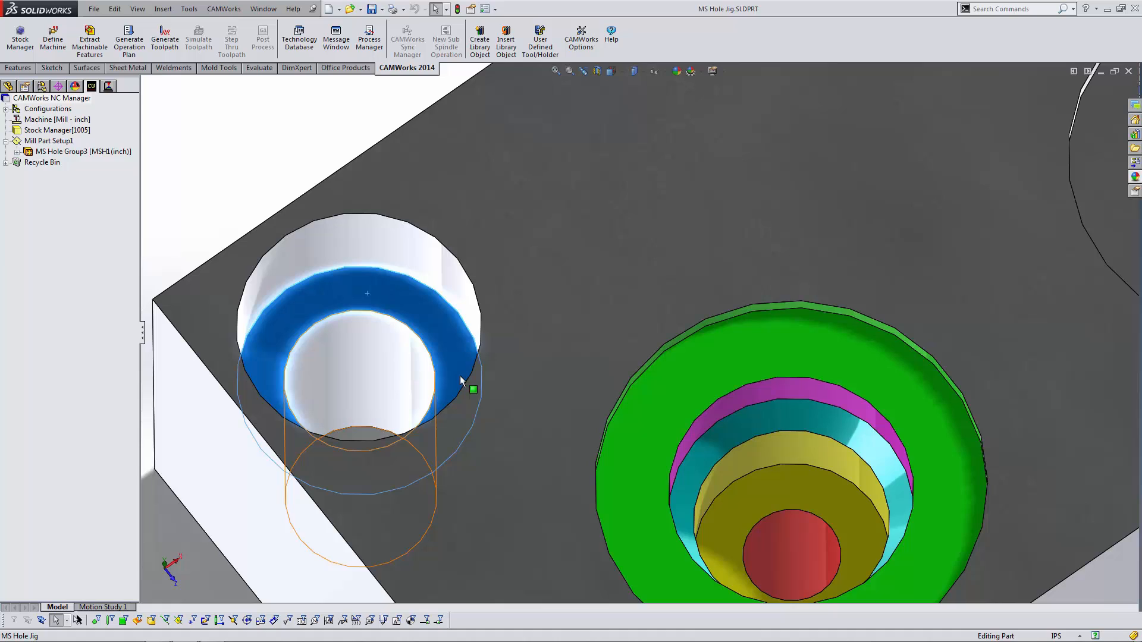
scroll(535, 392, "up", 3)
scroll(535, 391, "up", 2)
scroll(723, 391, "down", 5)
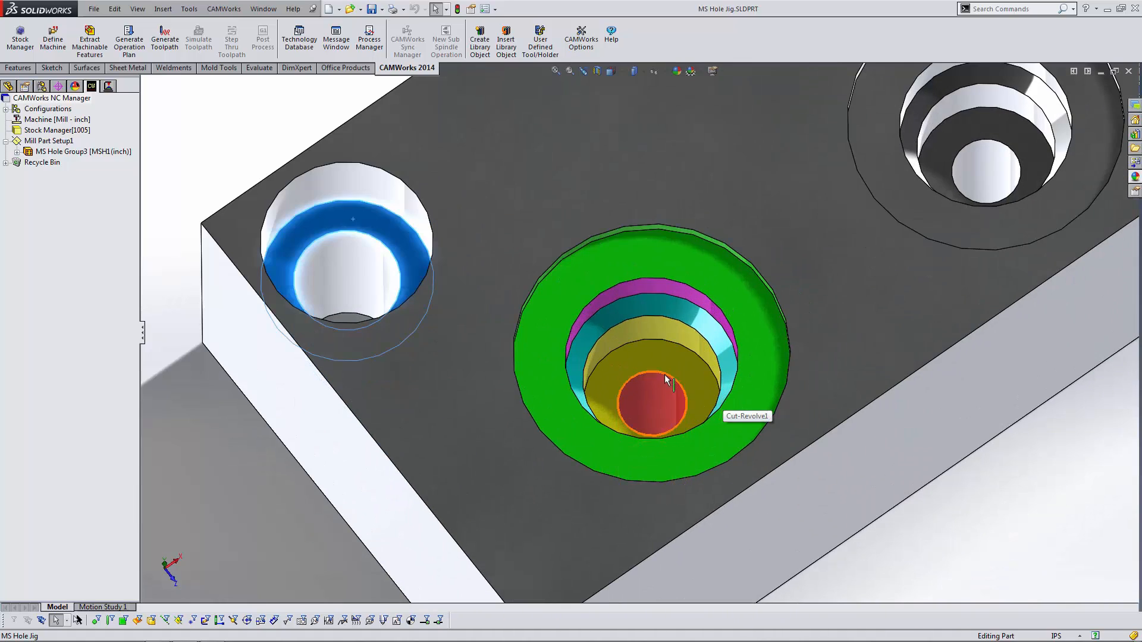
middle_click_drag(665, 374, 672, 289)
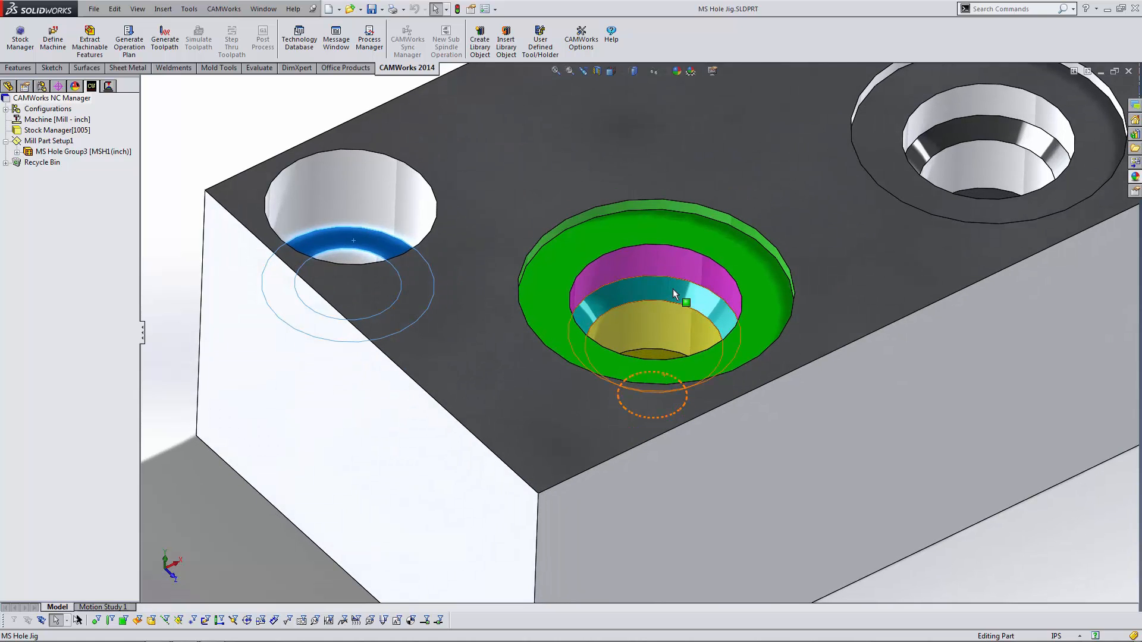
middle_click_drag(686, 280, 690, 335)
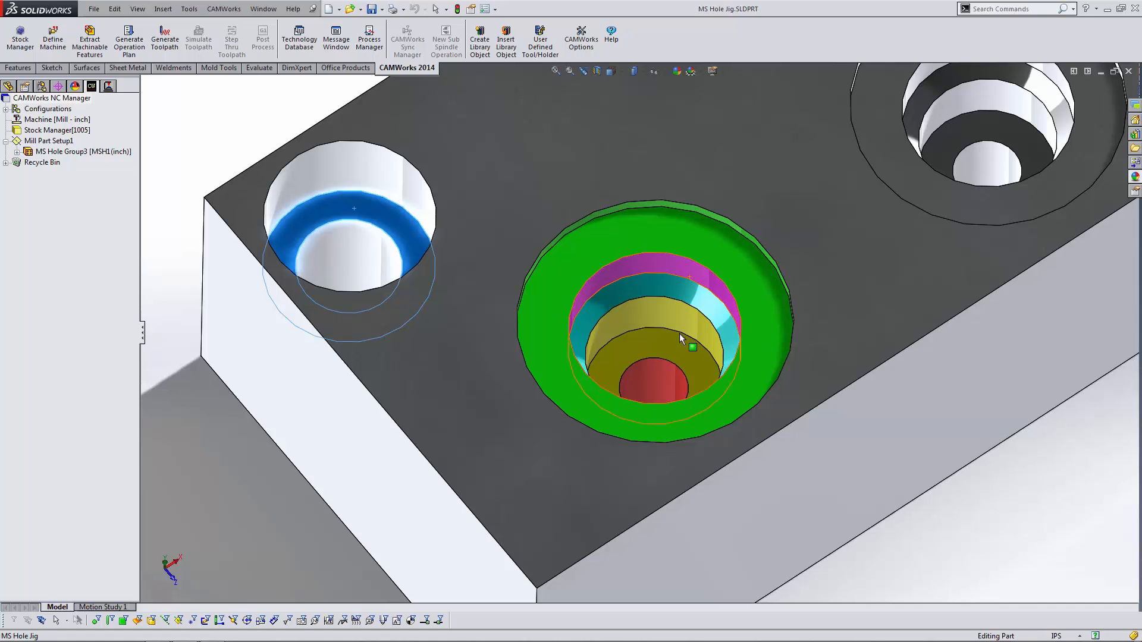
scroll(679, 333, "up", 5)
scroll(704, 288, "down", 2)
scroll(704, 287, "down", 2)
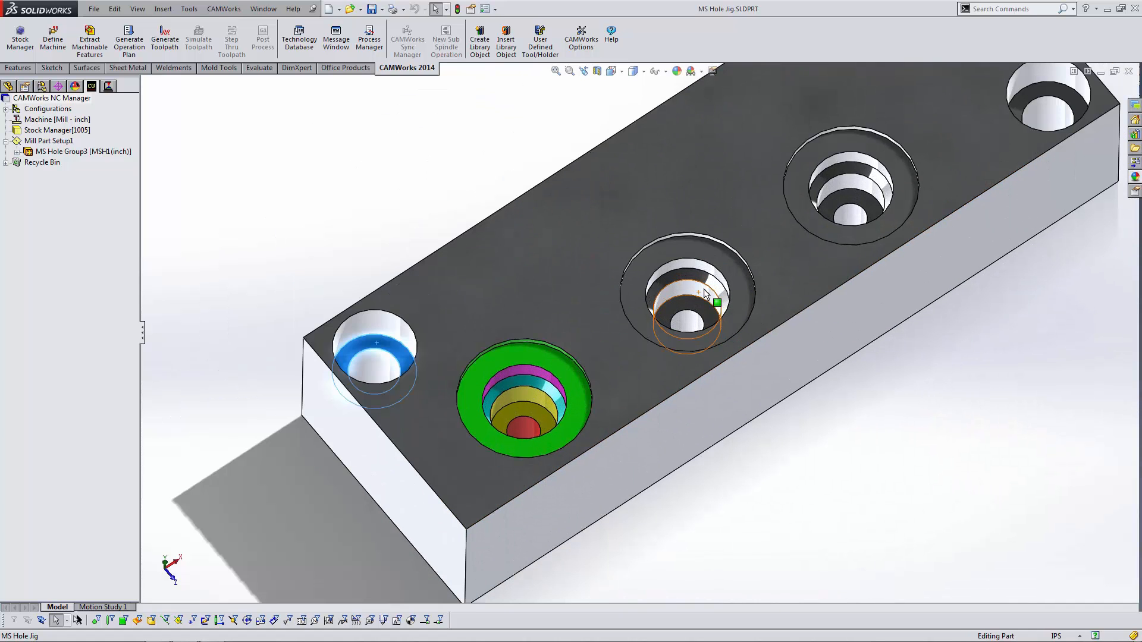
middle_click(704, 288)
middle_click_drag(704, 288, 708, 236)
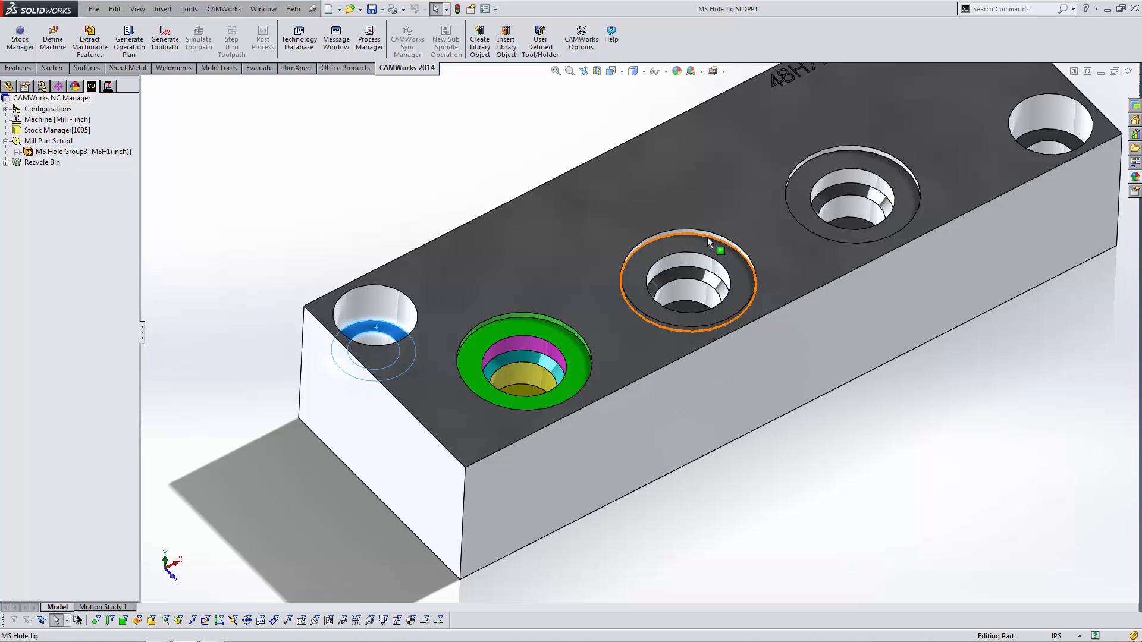
left_click(488, 181)
middle_click_drag(475, 195, 471, 191)
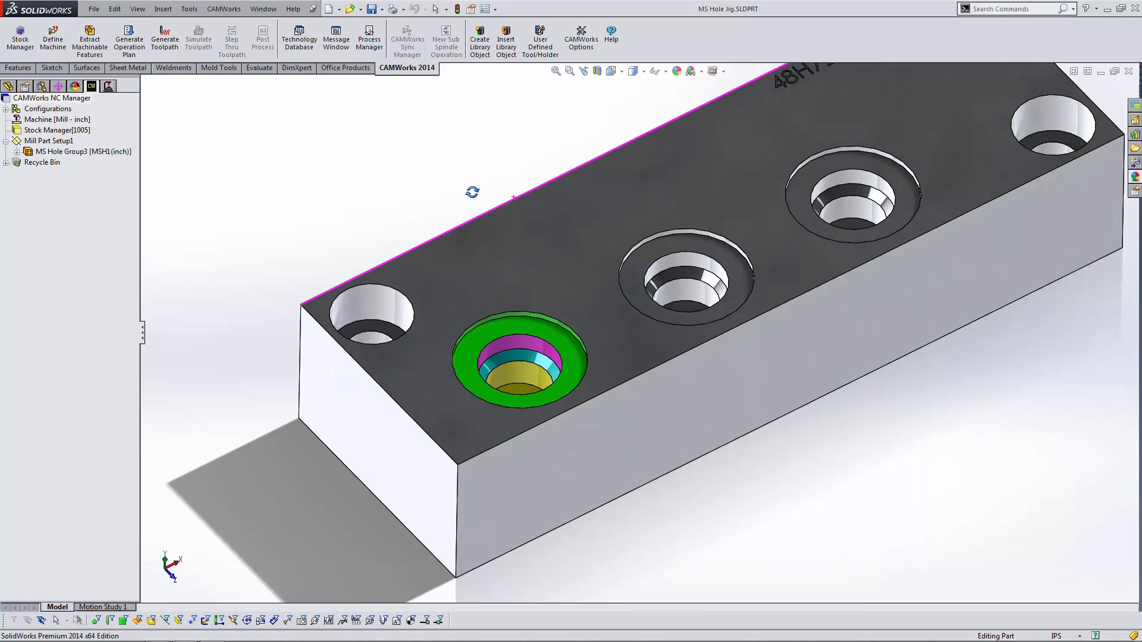
- Section the part along Plane1 in the front view and look closely at the multi-colored stepped hole
left_click(612, 71)
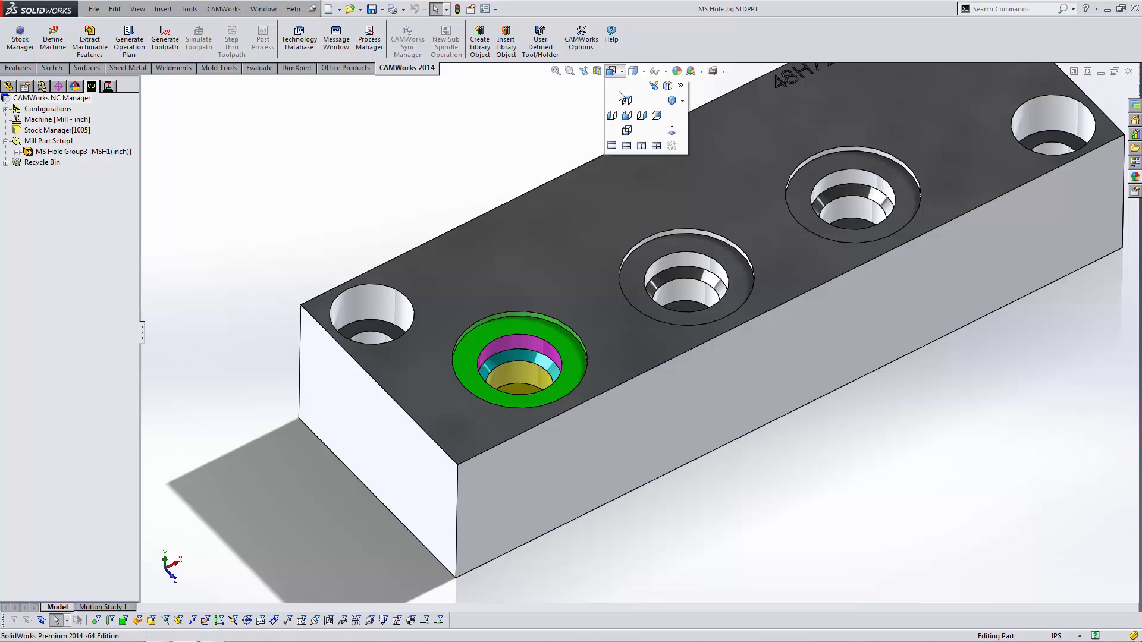
left_click(625, 122)
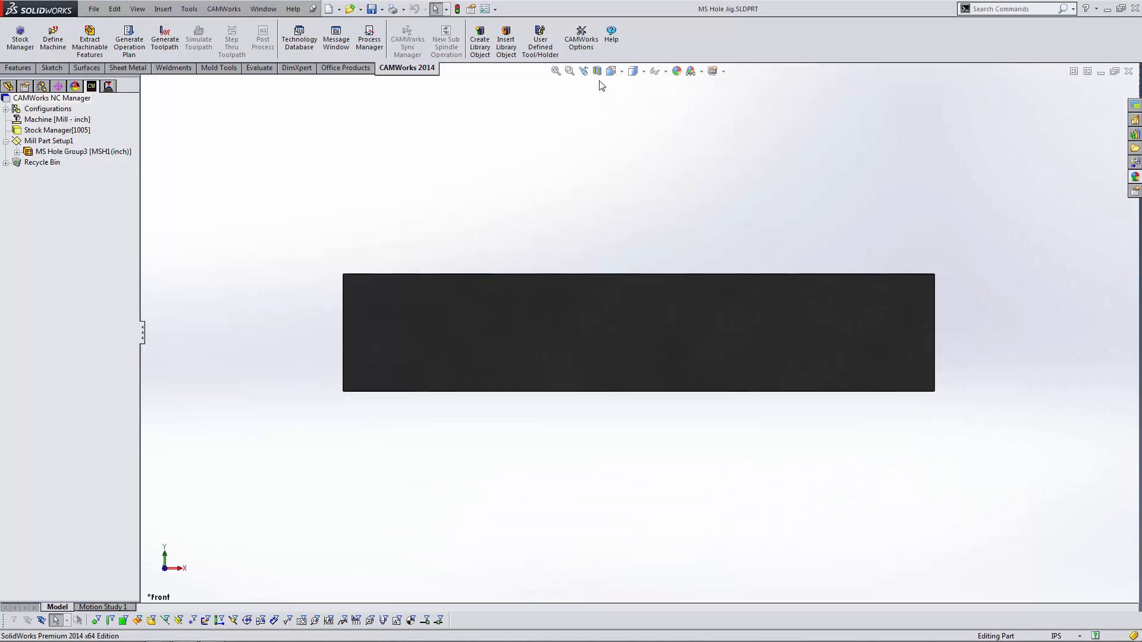
left_click(9, 86)
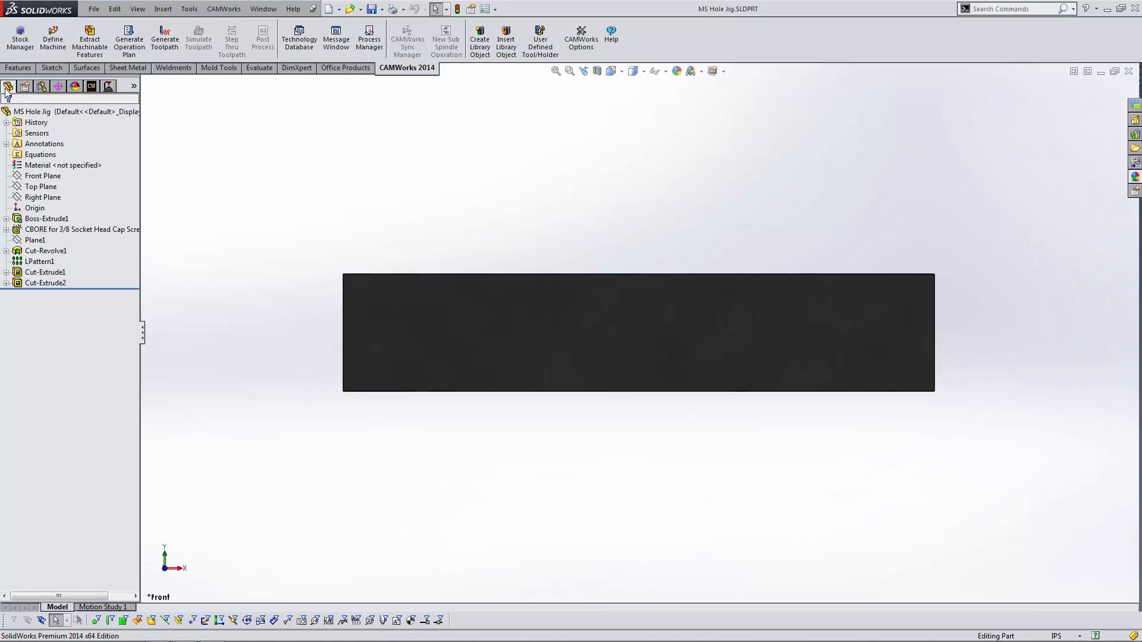
left_click(34, 241)
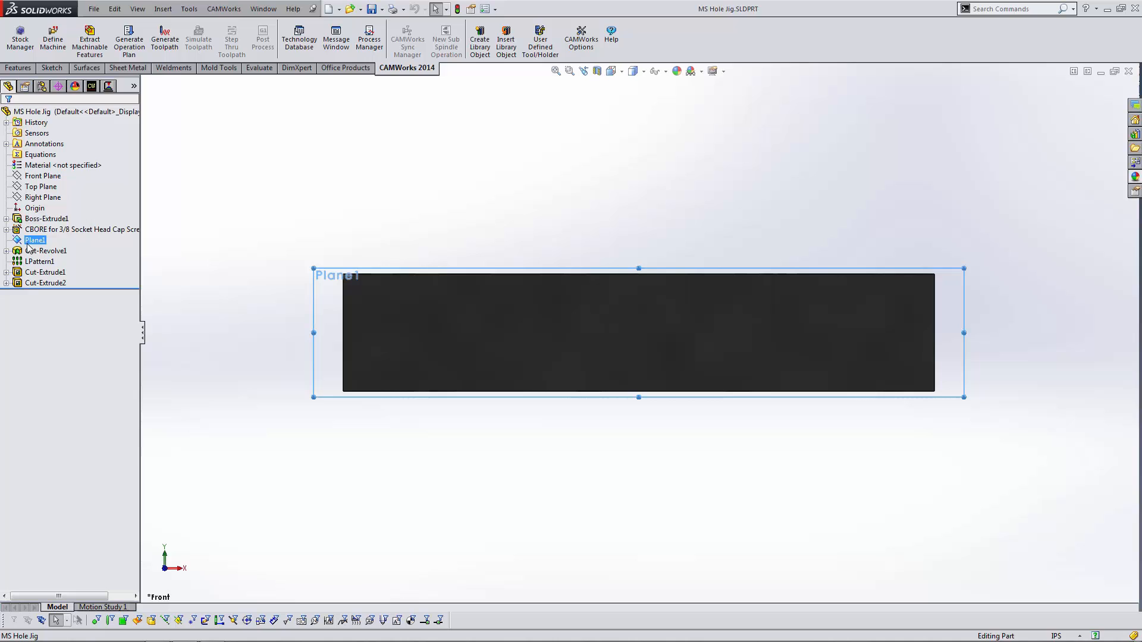
left_click(597, 71)
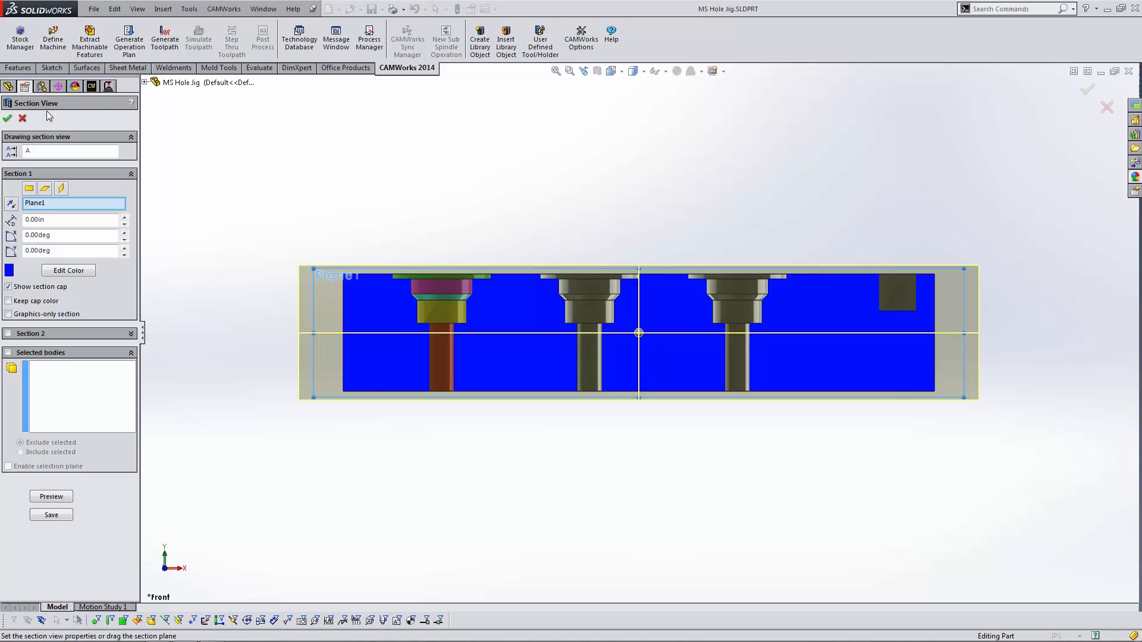
left_click(7, 118)
scroll(479, 297, "down", 4)
scroll(477, 296, "down", 1)
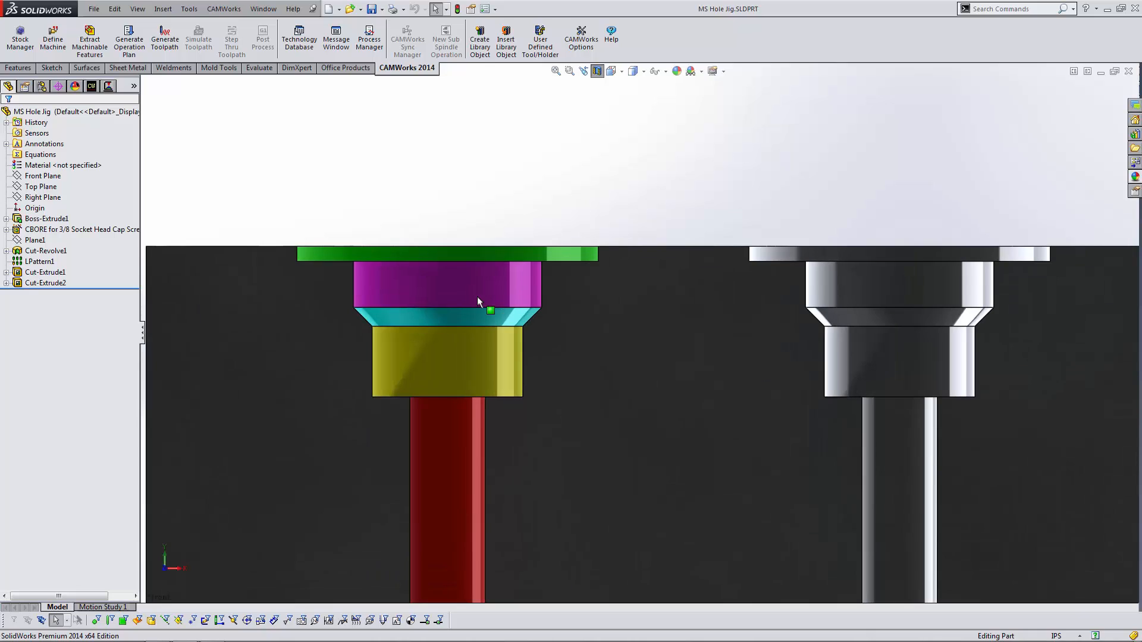
- Open the multi-step hole parameters of the MS hole group in the CAMWorks feature tree and place the dialog clear of the tree
left_click(92, 86)
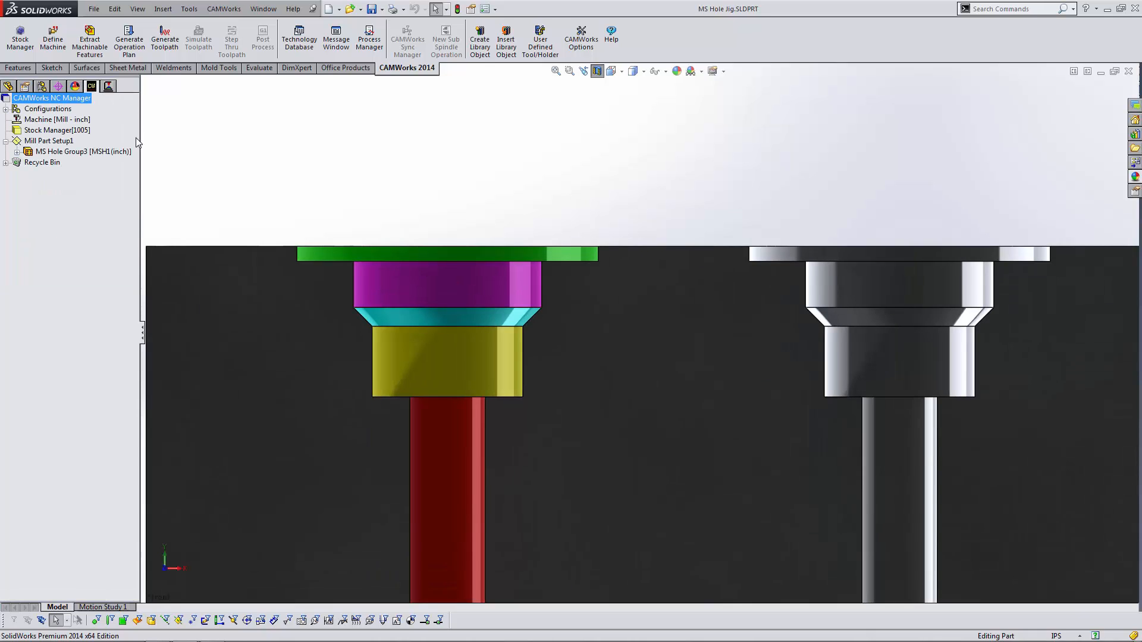
double_click(86, 153)
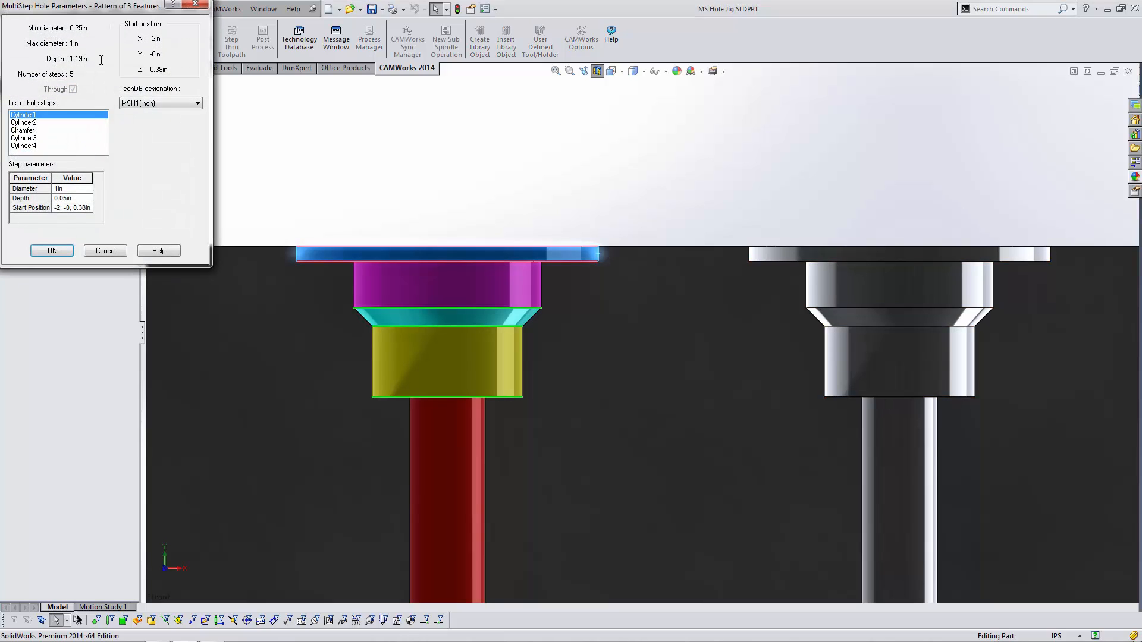
left_click_drag(102, 13, 212, 120)
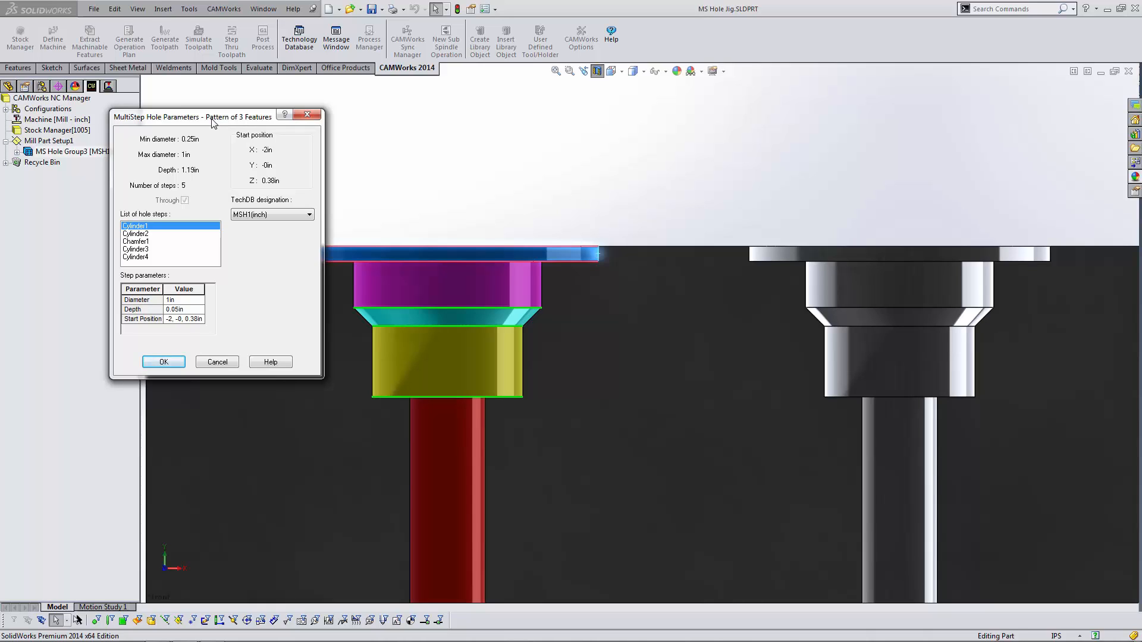
left_click_drag(212, 122, 195, 117)
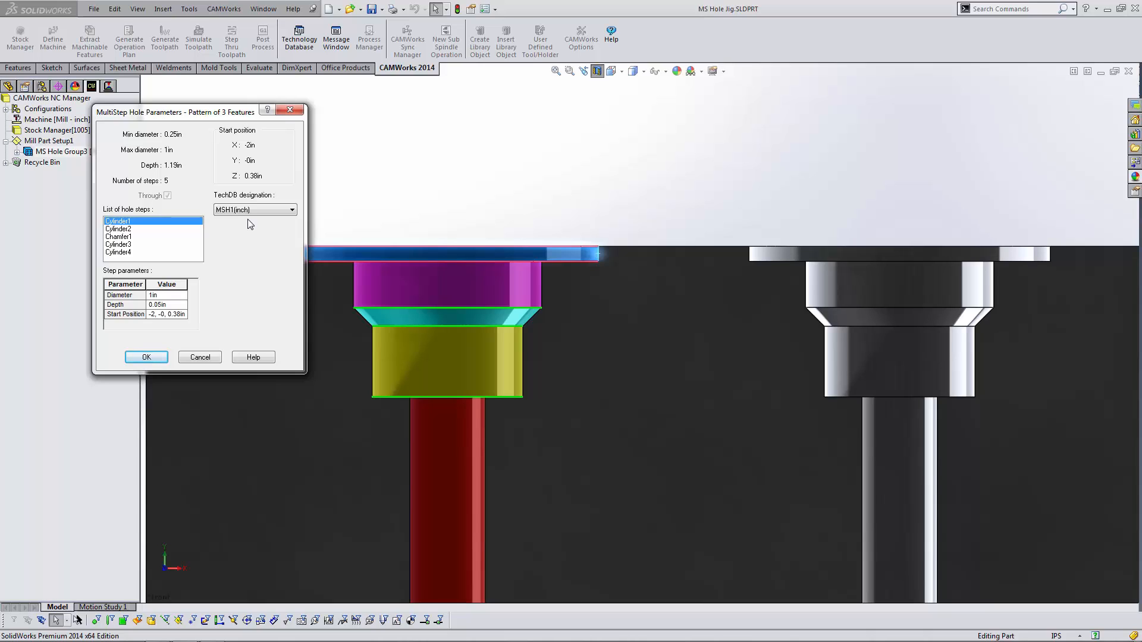
left_click_drag(203, 116, 198, 110)
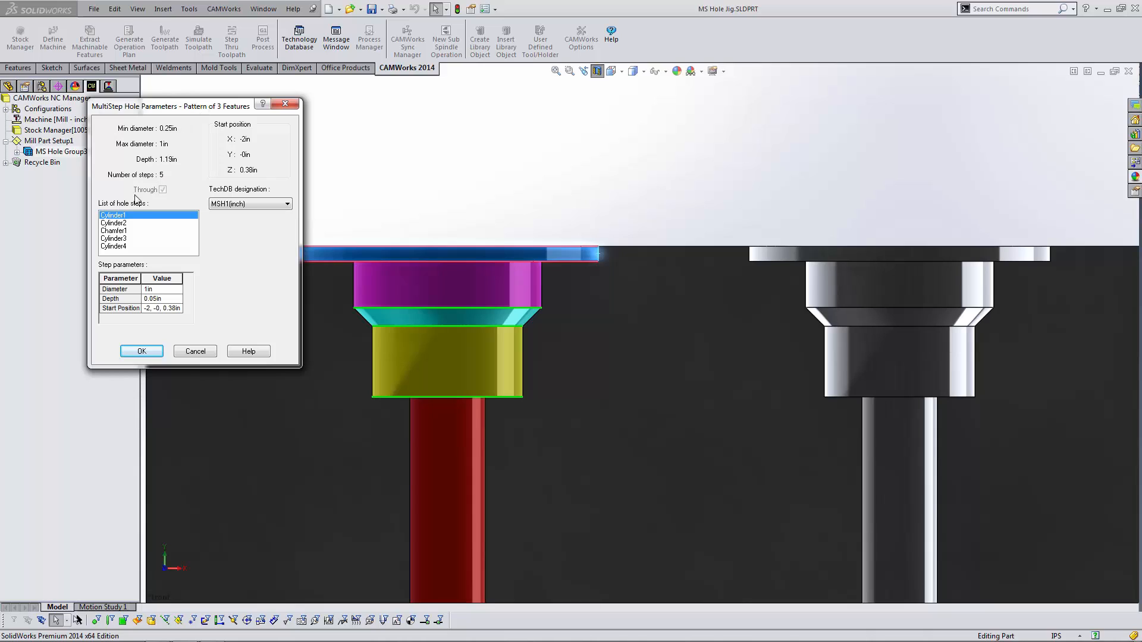
- Review the parameters of Cylinder2, Chamfer1, Cylinder3 and Cylinder4 in the hole step list and close the dialog without changes
left_click(122, 223)
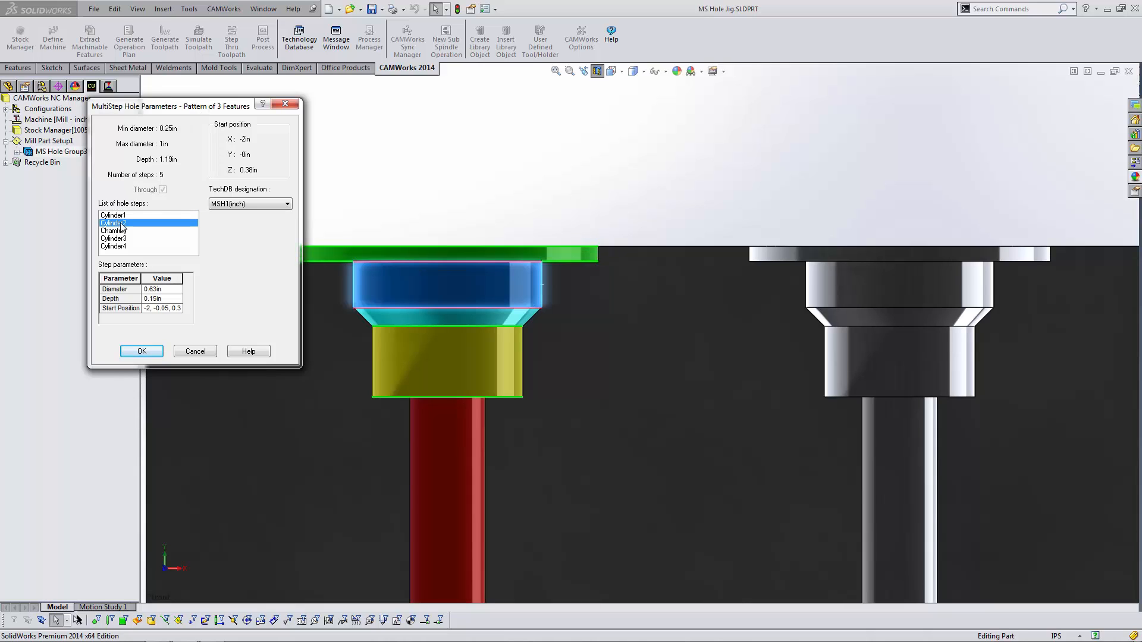
left_click(122, 232)
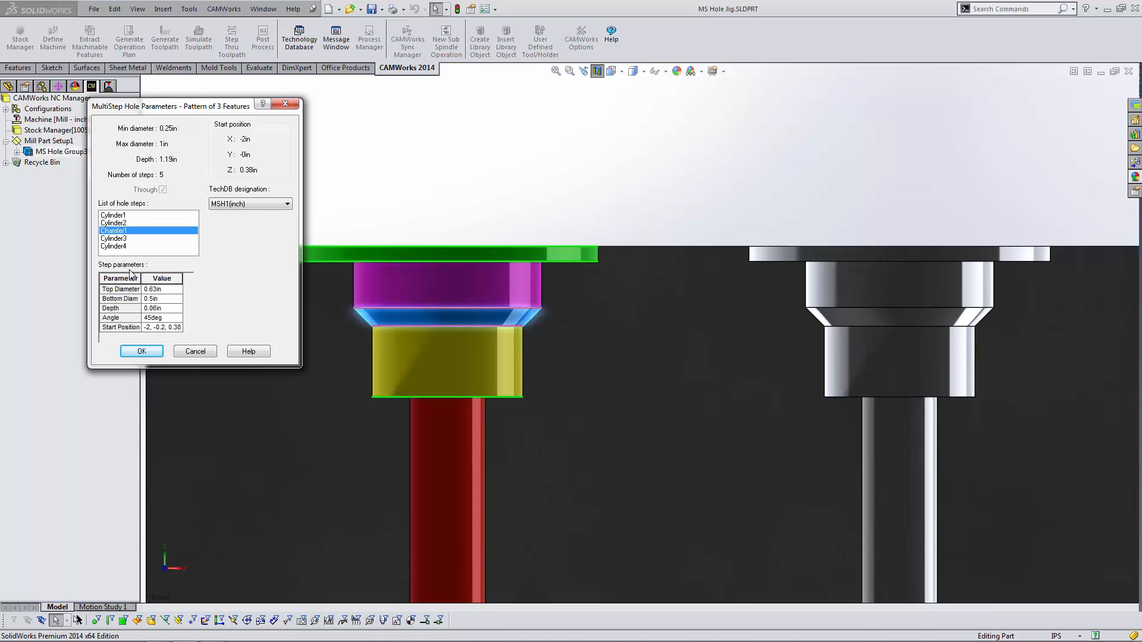
left_click(118, 239)
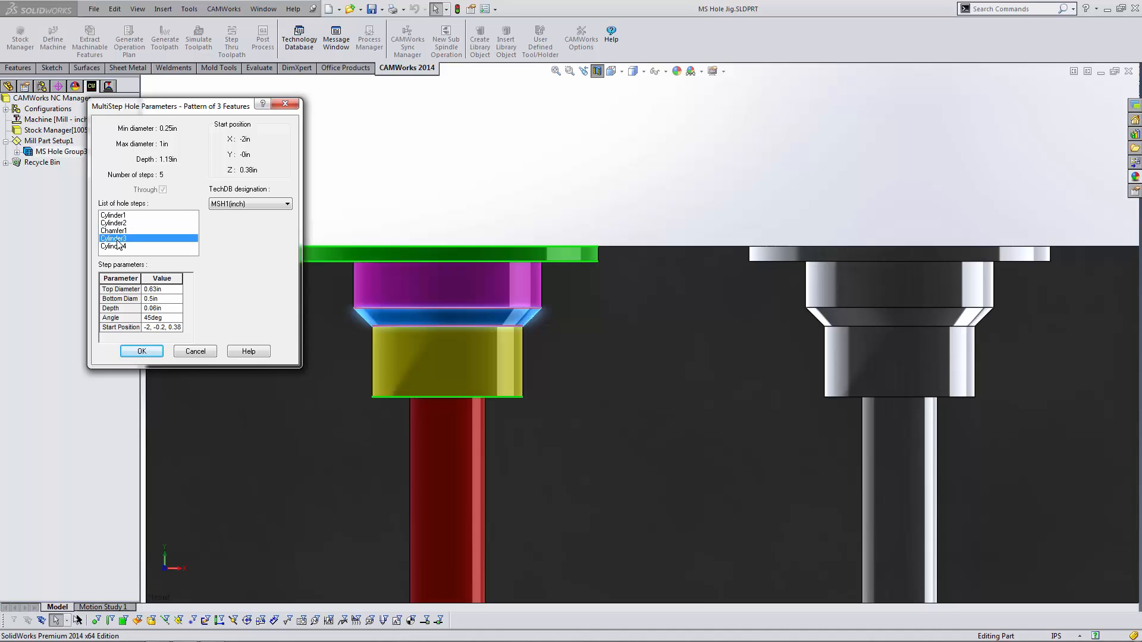
left_click(116, 246)
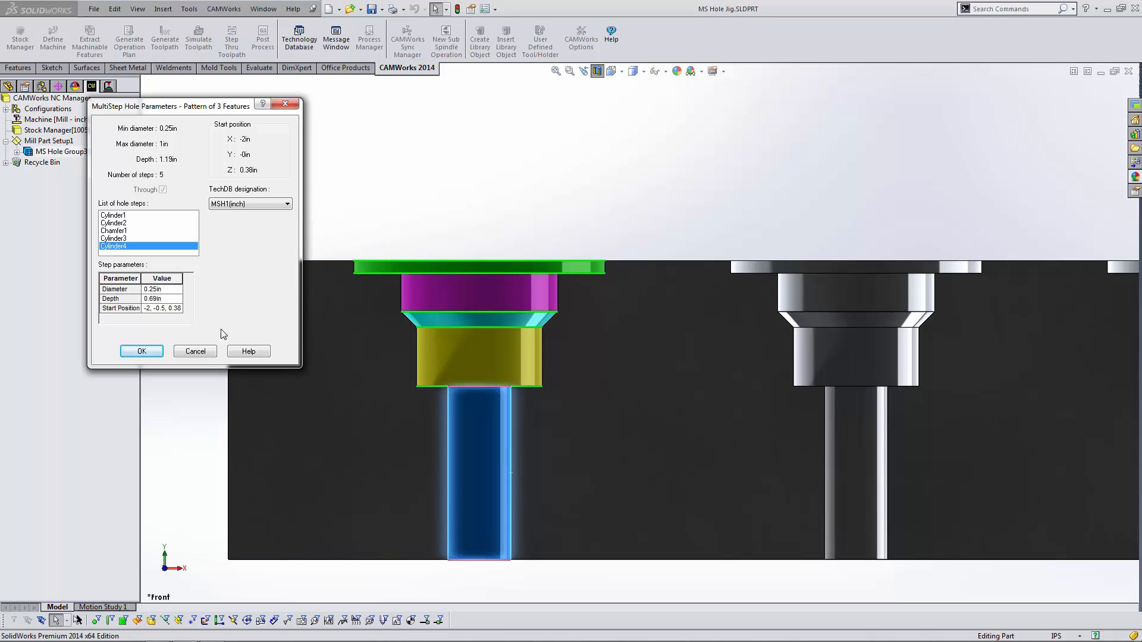
left_click(195, 351)
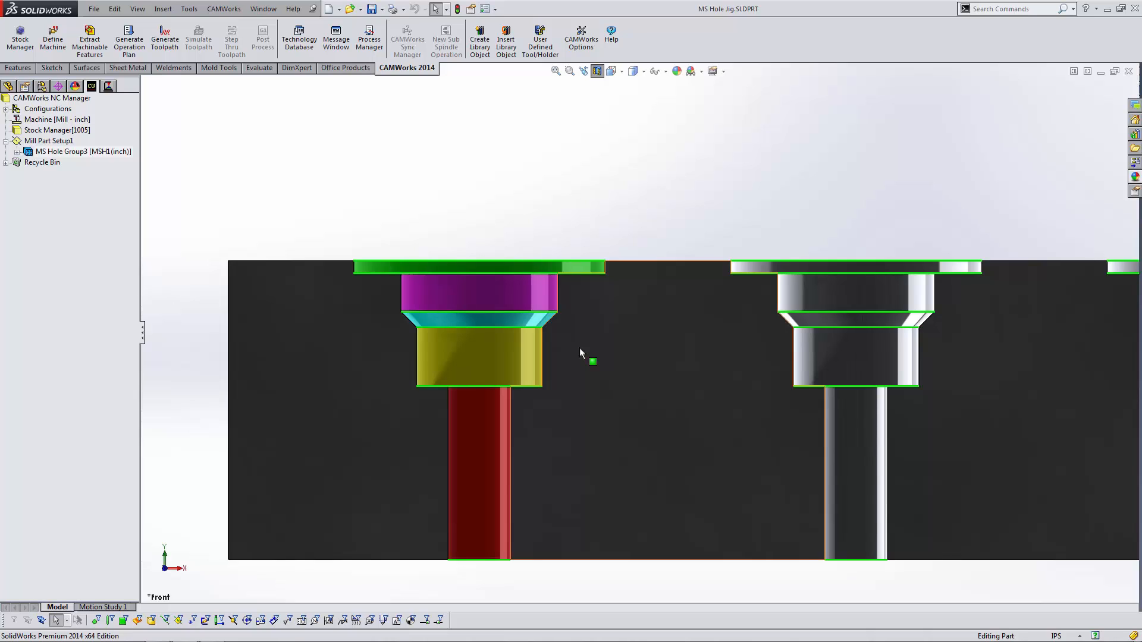
- Switch to the Technology Database, open the mill multi-stepped hole operations and examine the operations listed for MSH1(inch)
middle_click_drag(468, 228, 505, 322)
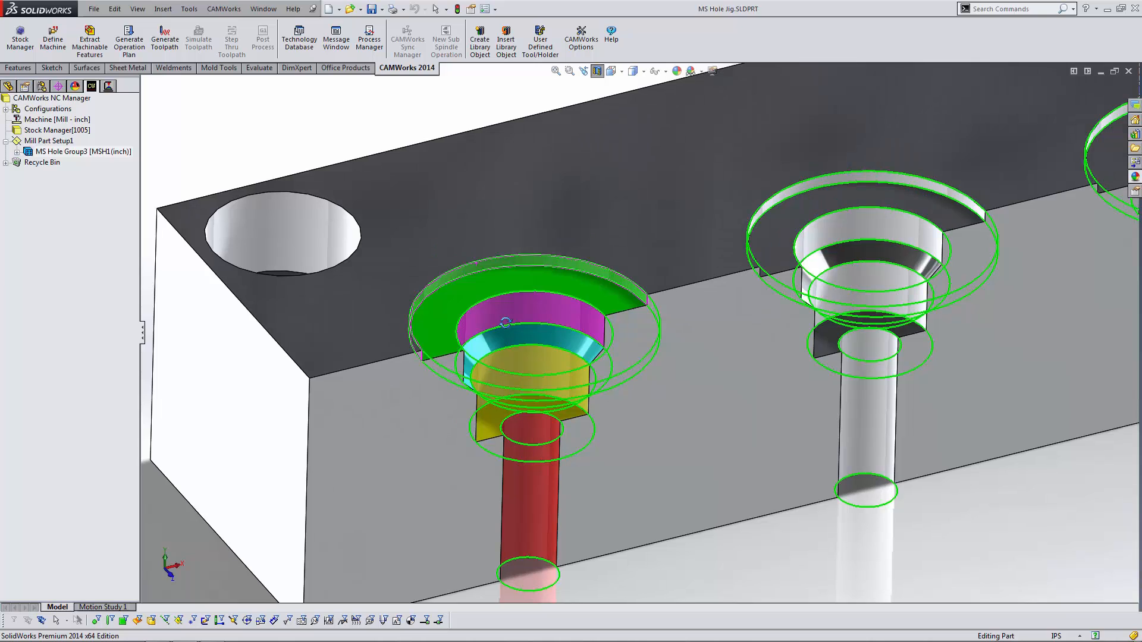
scroll(504, 322, "up", 3)
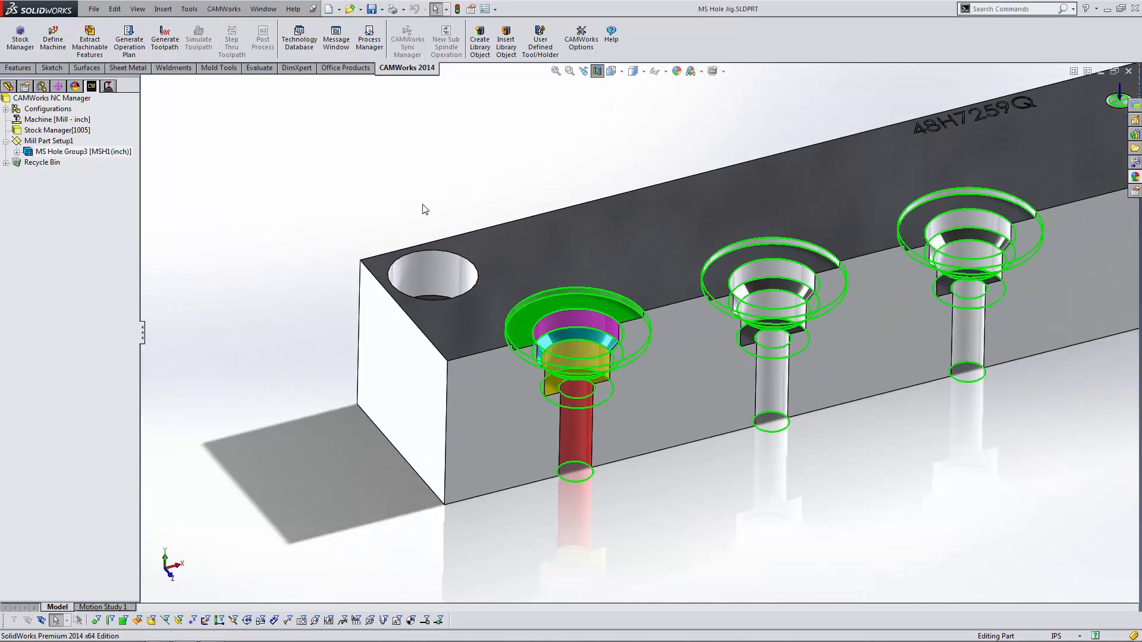
left_click(291, 48)
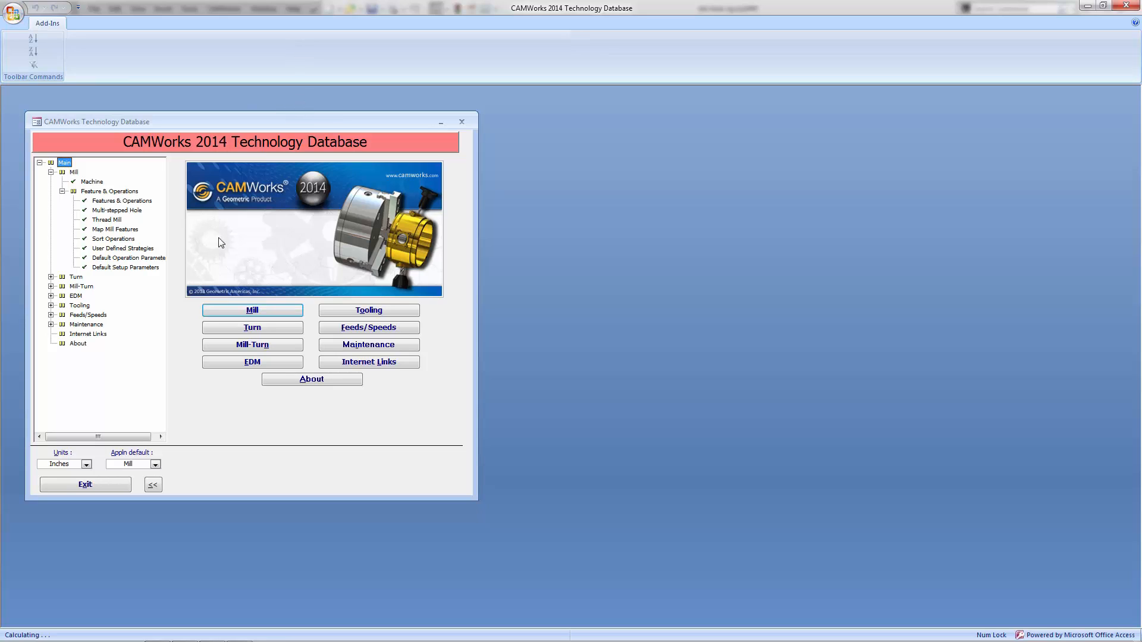
left_click(287, 309)
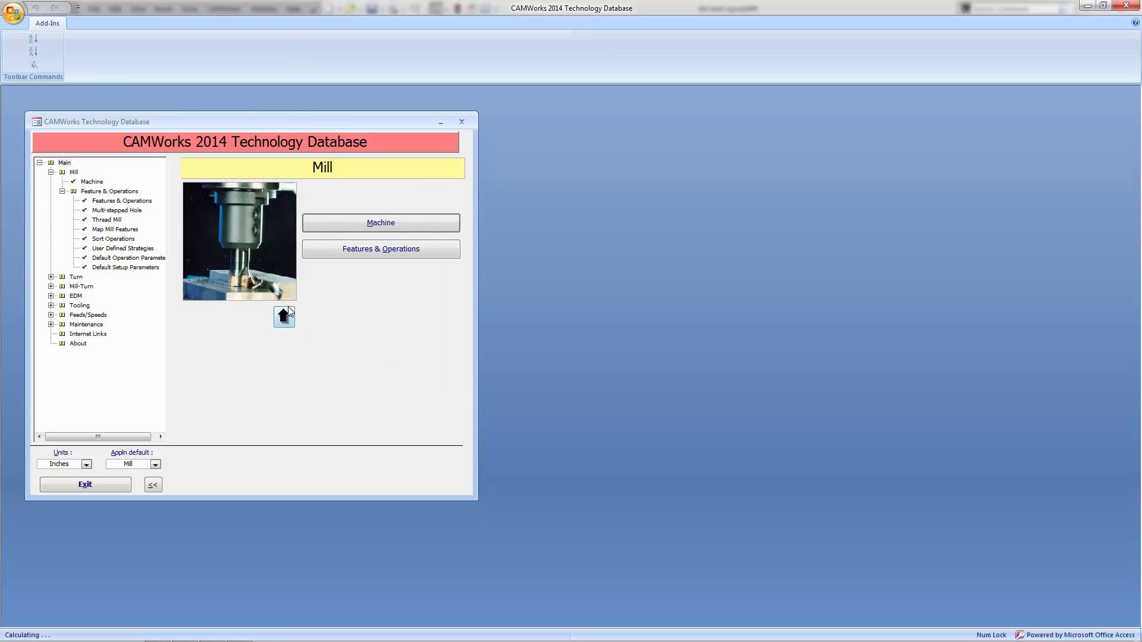
left_click(371, 255)
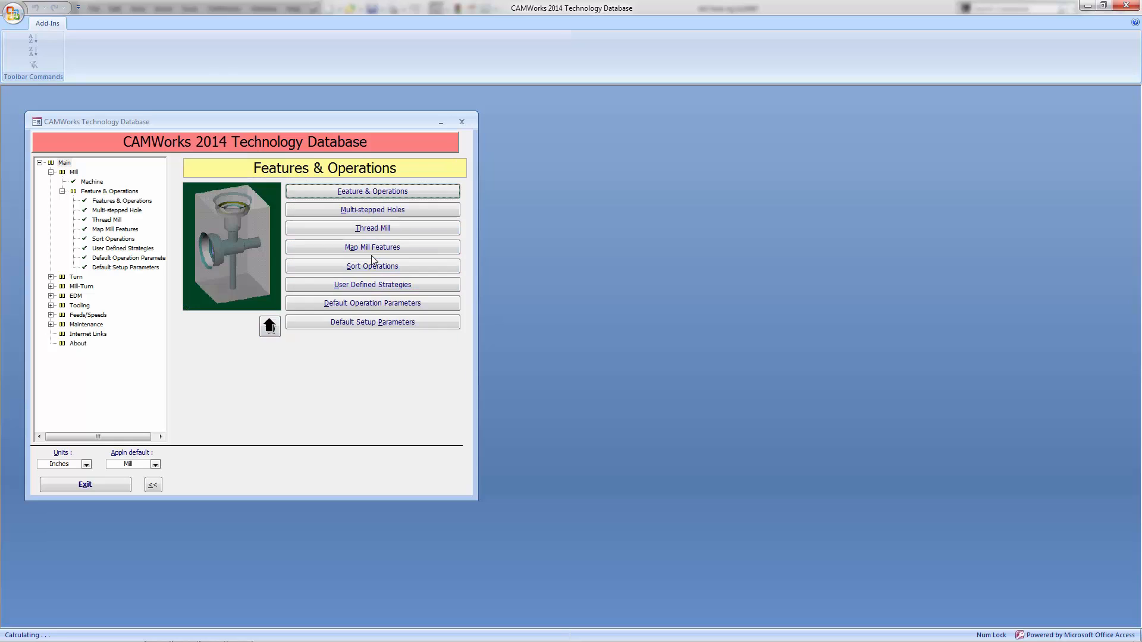
left_click(408, 212)
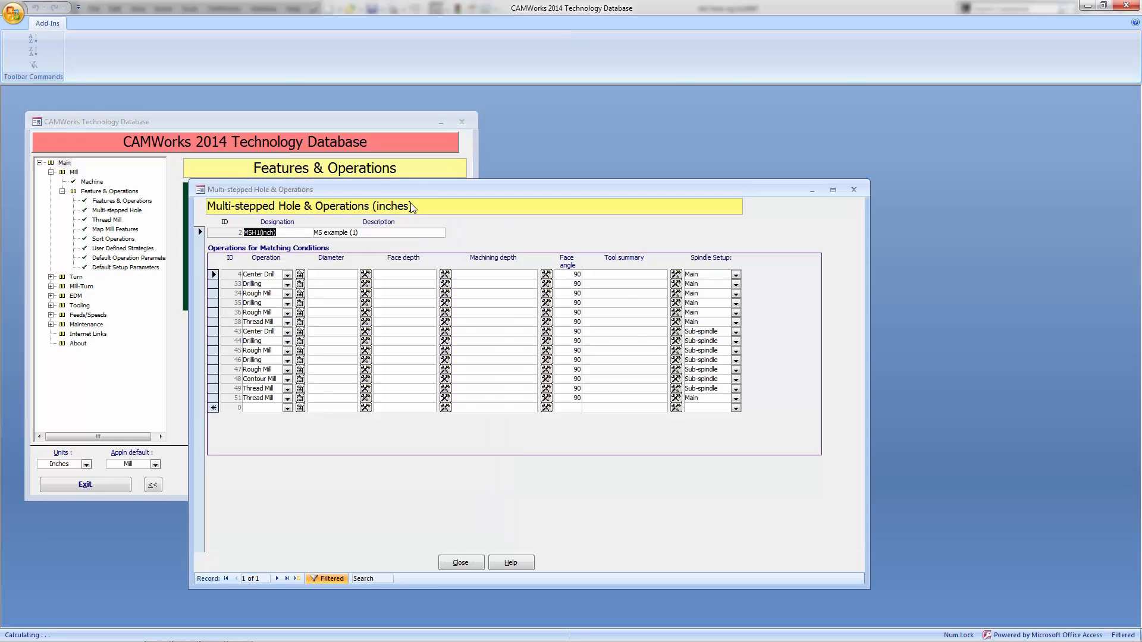
left_click_drag(423, 188, 437, 178)
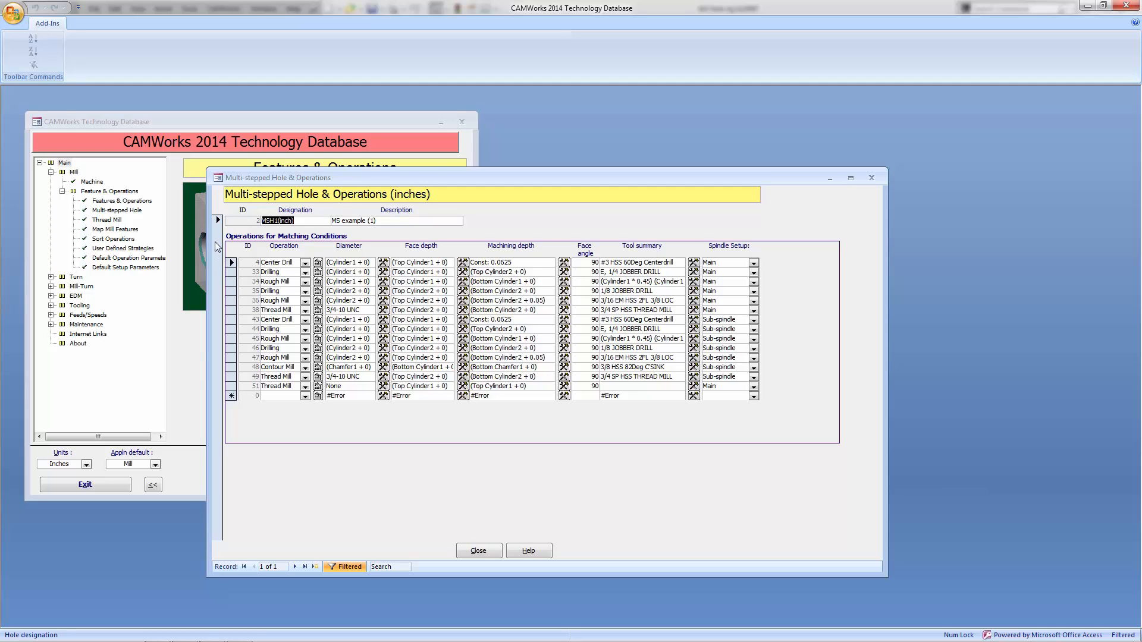
left_click(219, 238)
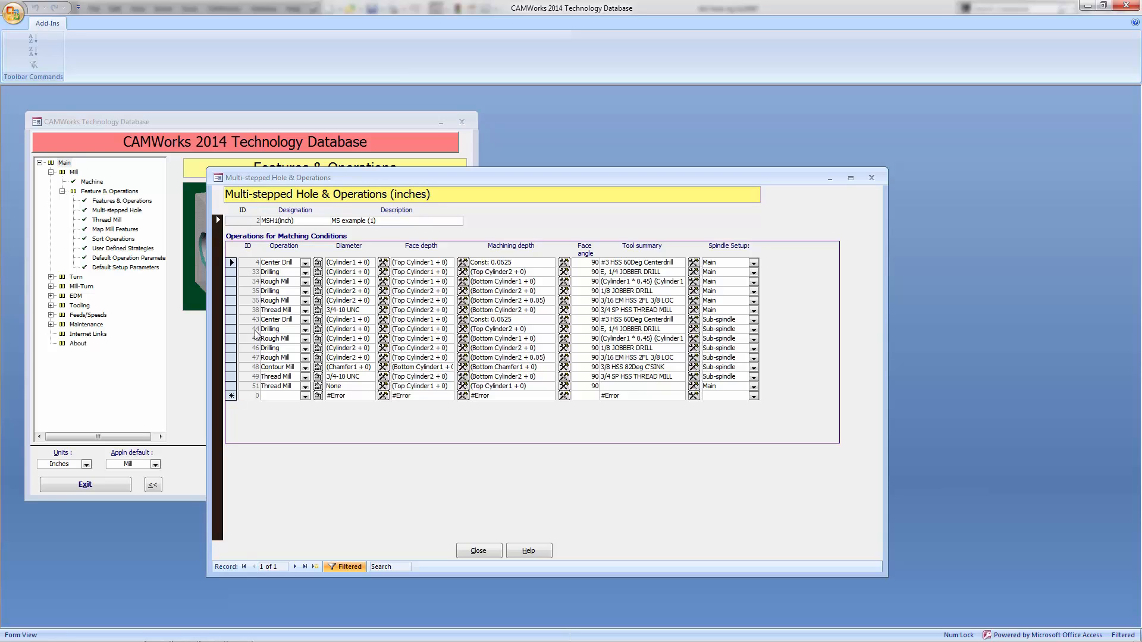
left_click(279, 468)
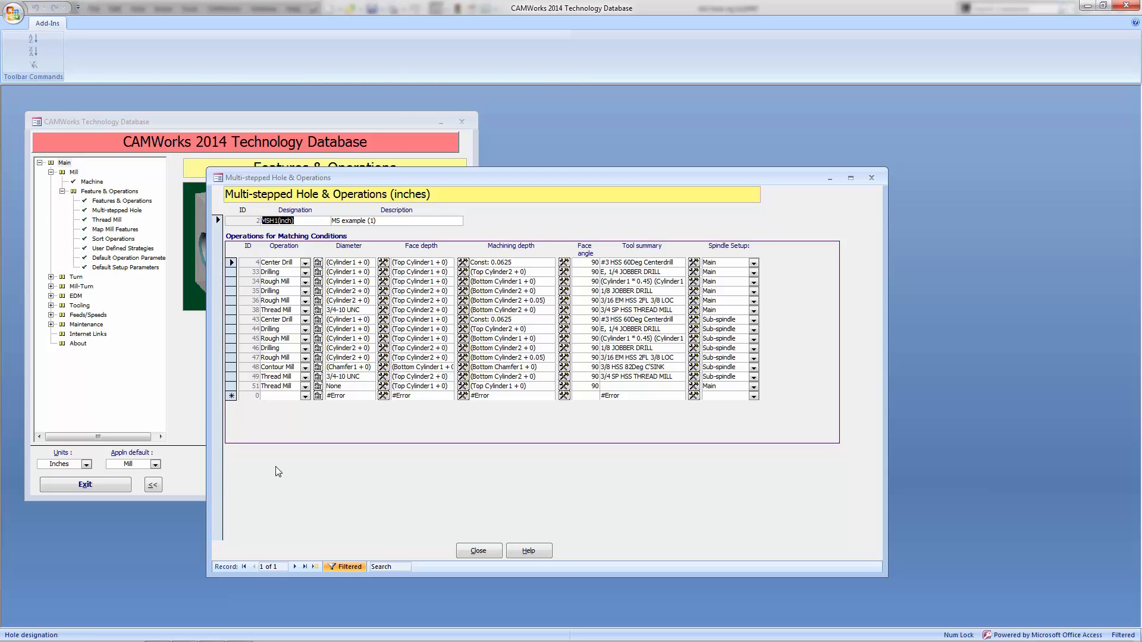
- Add a new multi-stepped hole record with the designation SAE Port 56732
left_click(294, 566)
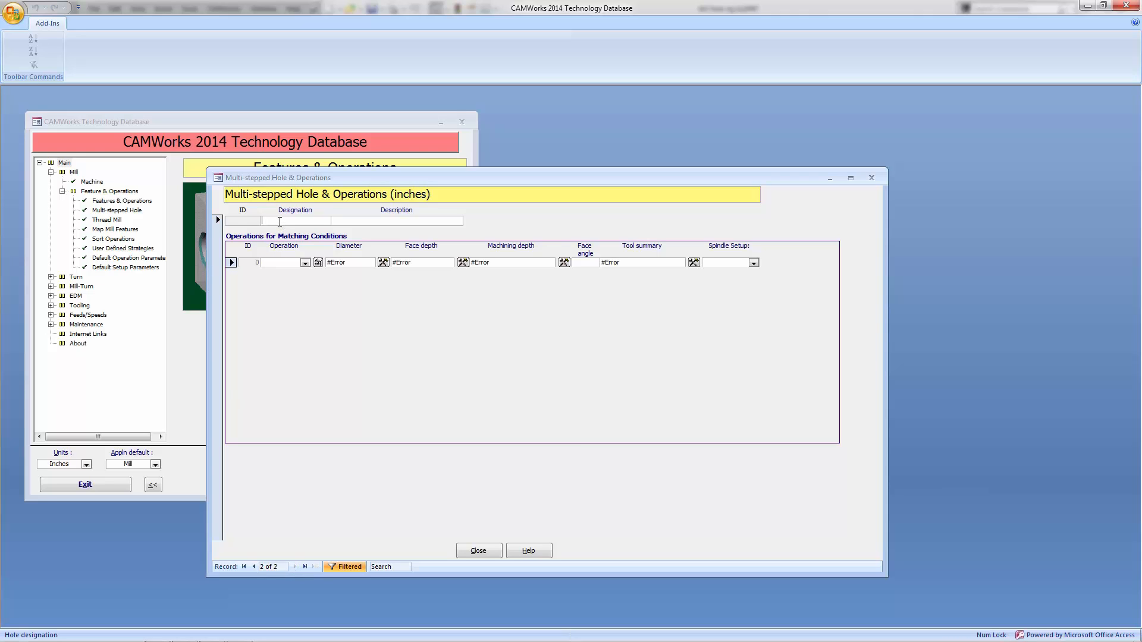
type("SAE P")
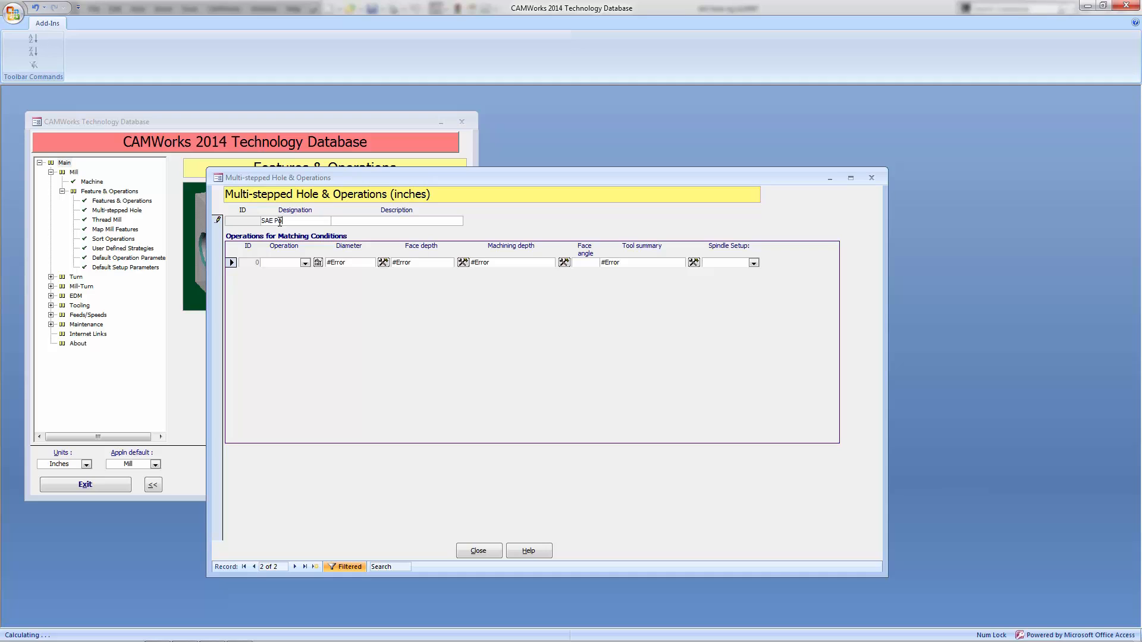
type("ort 56732")
left_click(292, 286)
- Switch to SolidWorks and examine the stepped faces of the sectioned multi-colored hole, from the top recess to the through bore
key("alt+Tab")
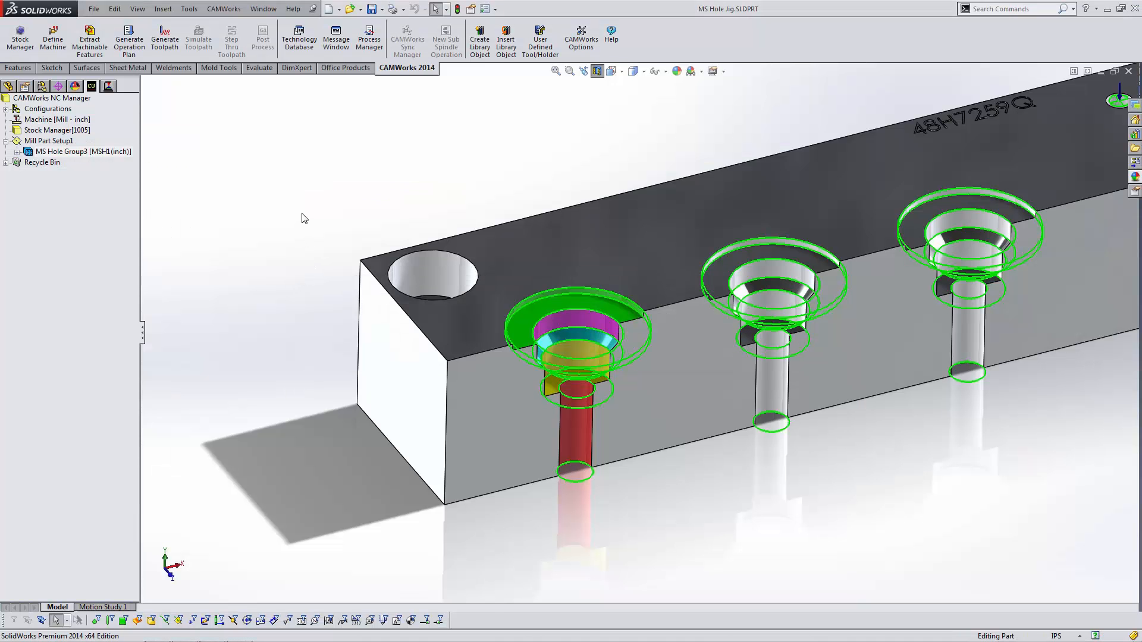
scroll(631, 327, "down", 3)
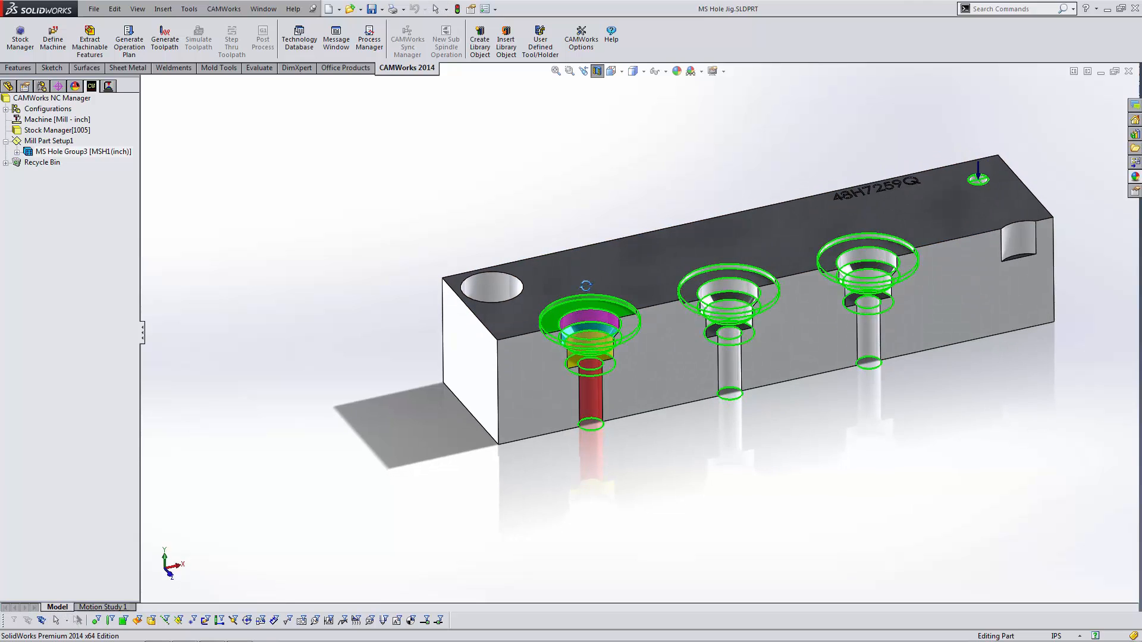
scroll(627, 308, "down", 4)
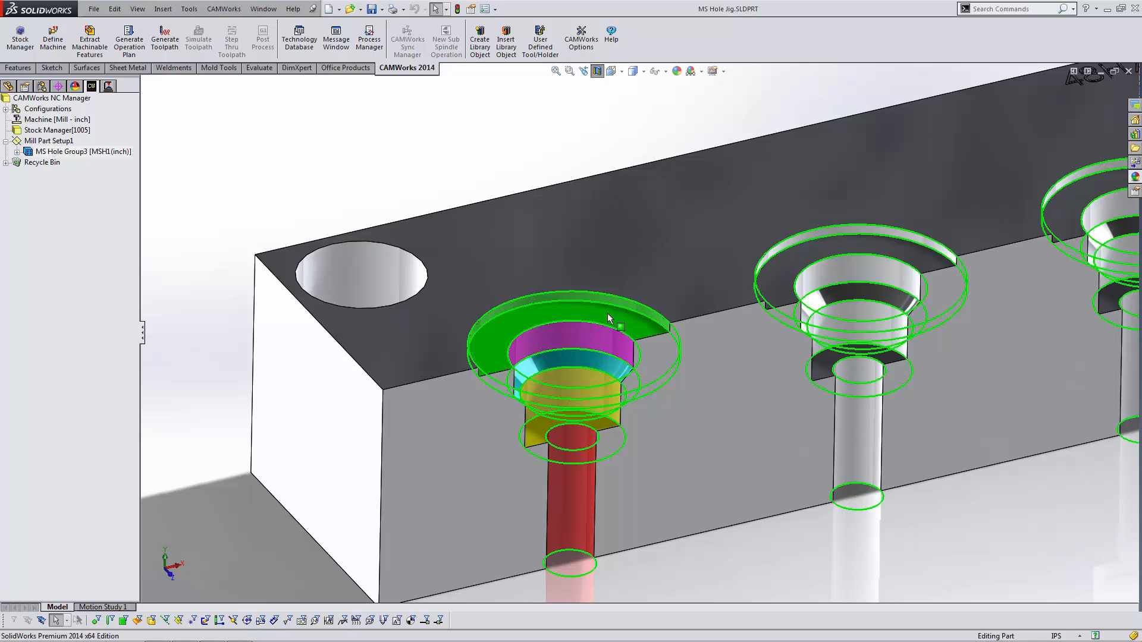
middle_click_drag(583, 263, 573, 222)
scroll(573, 222, "down", 1)
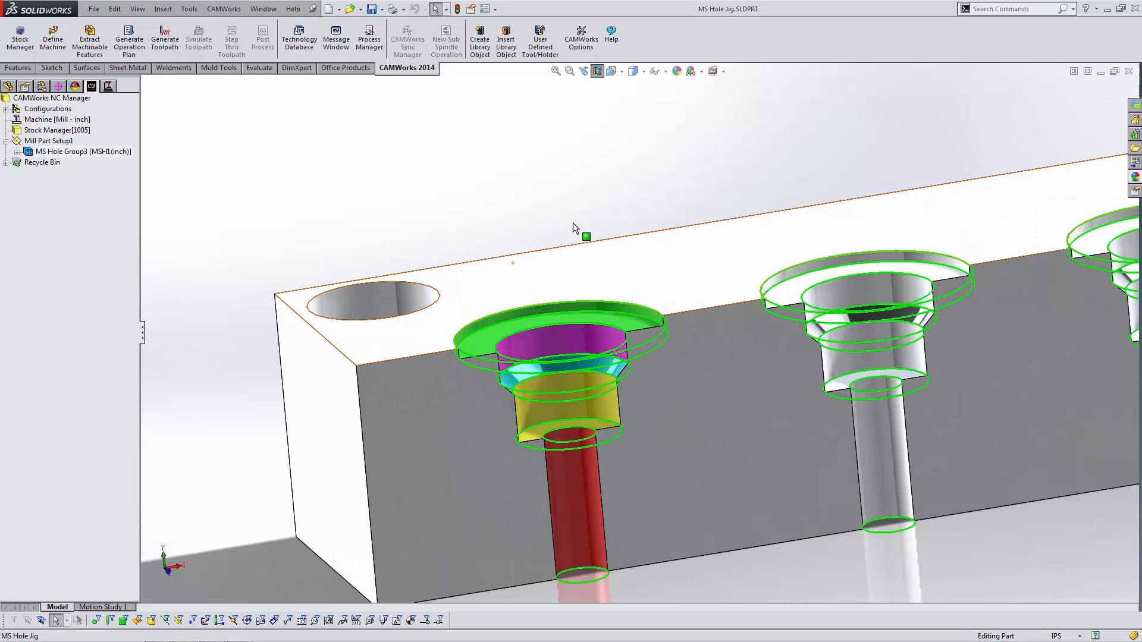
scroll(646, 345, "up", 2)
scroll(657, 370, "up", 3)
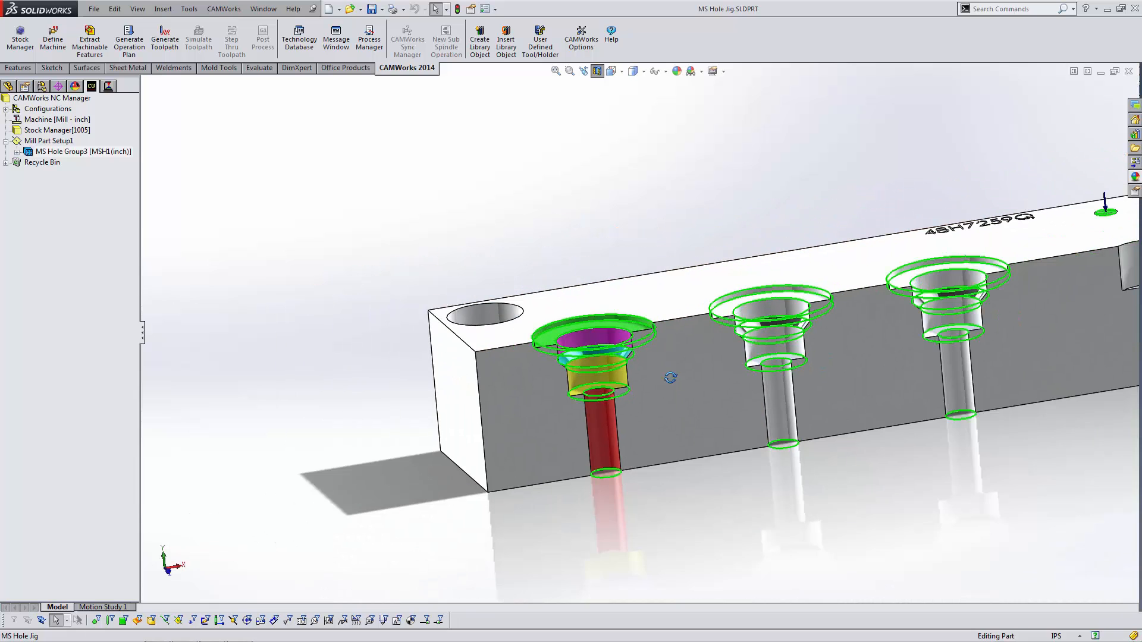
scroll(690, 368, "down", 5)
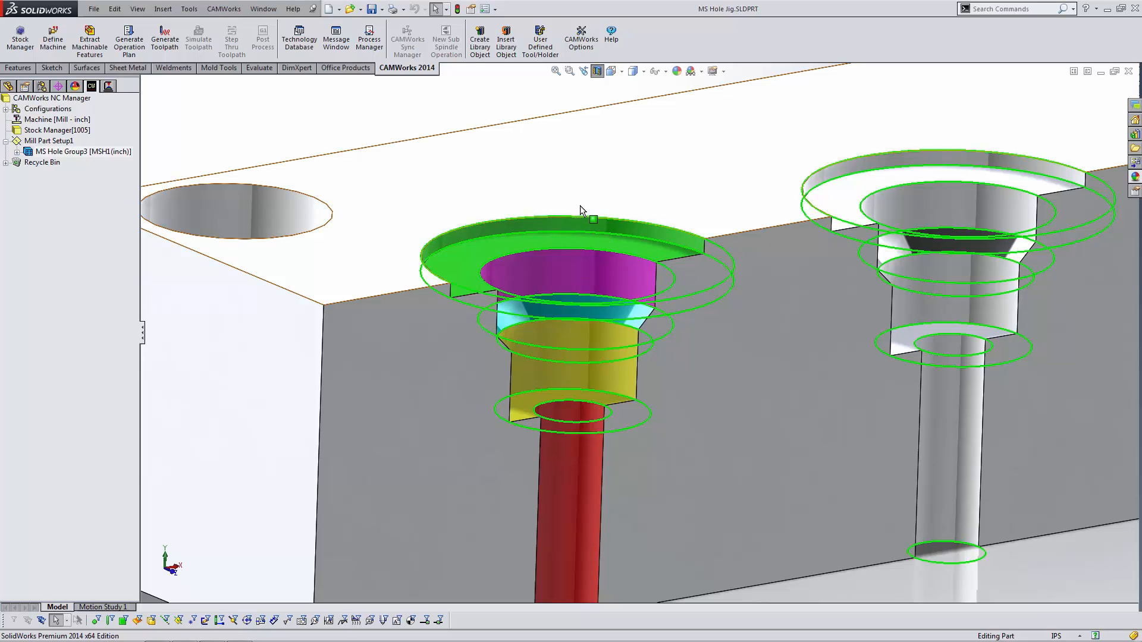
scroll(580, 359, "up", 2)
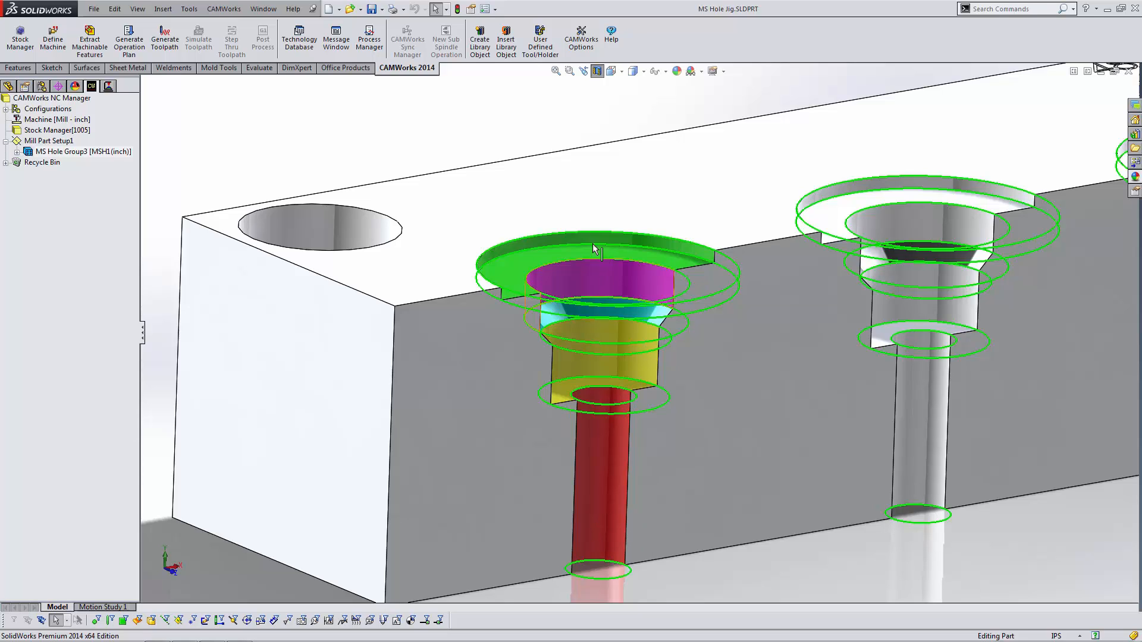
scroll(602, 525, "up", 2)
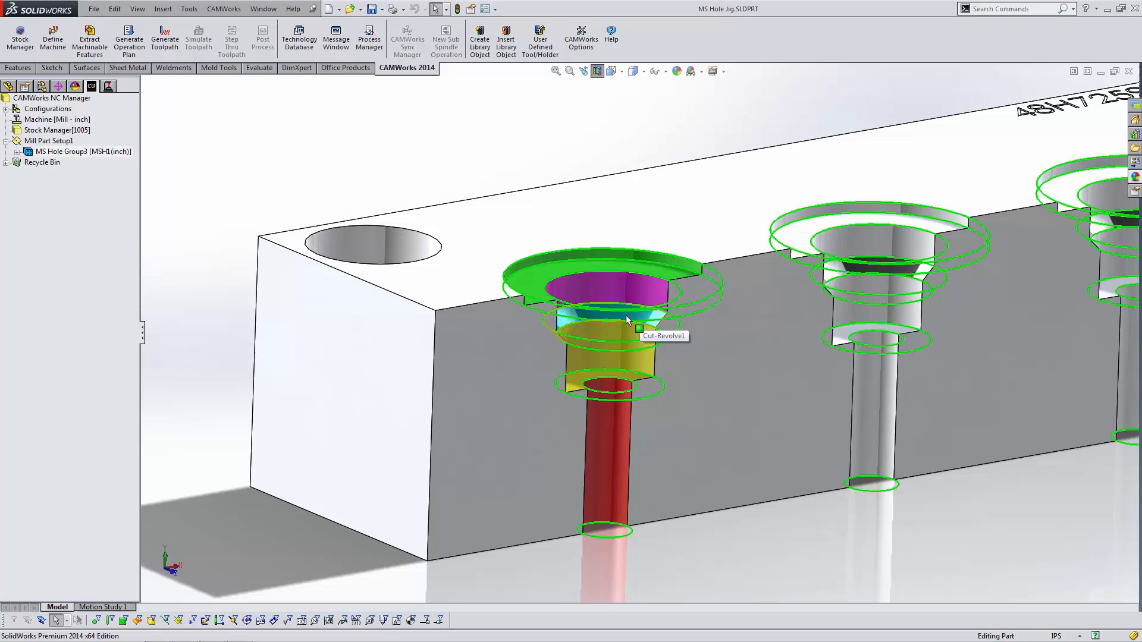
middle_click_drag(671, 275, 641, 266)
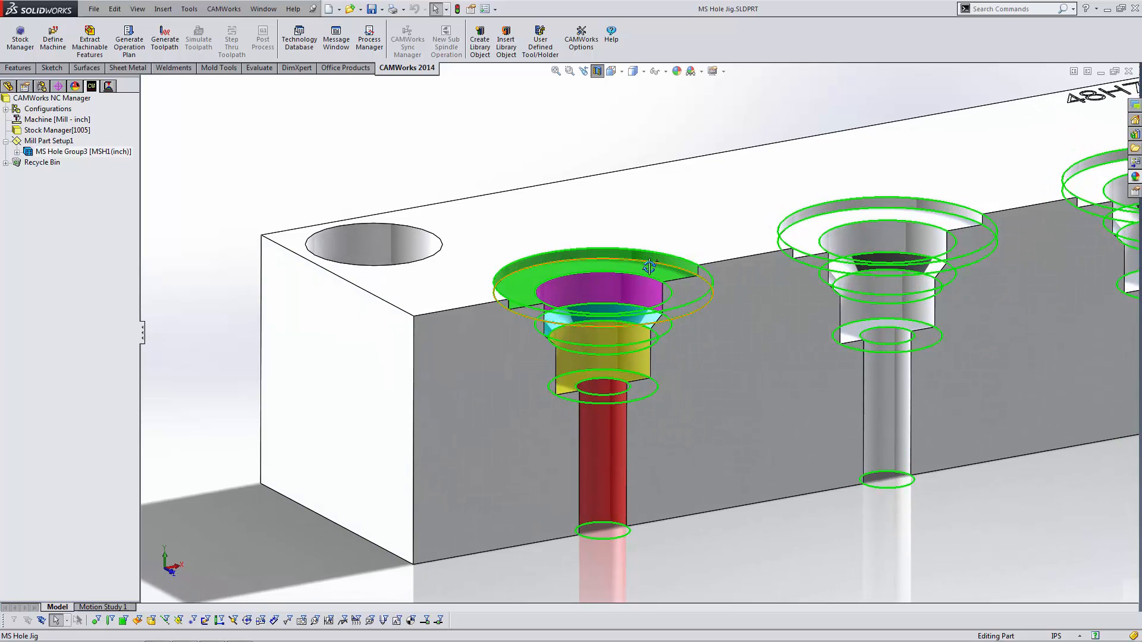
- Return to the Technology Database, add a Rough Mill operation to the SAE Port 56732 record and open its operation parameters
key("alt+Tab")
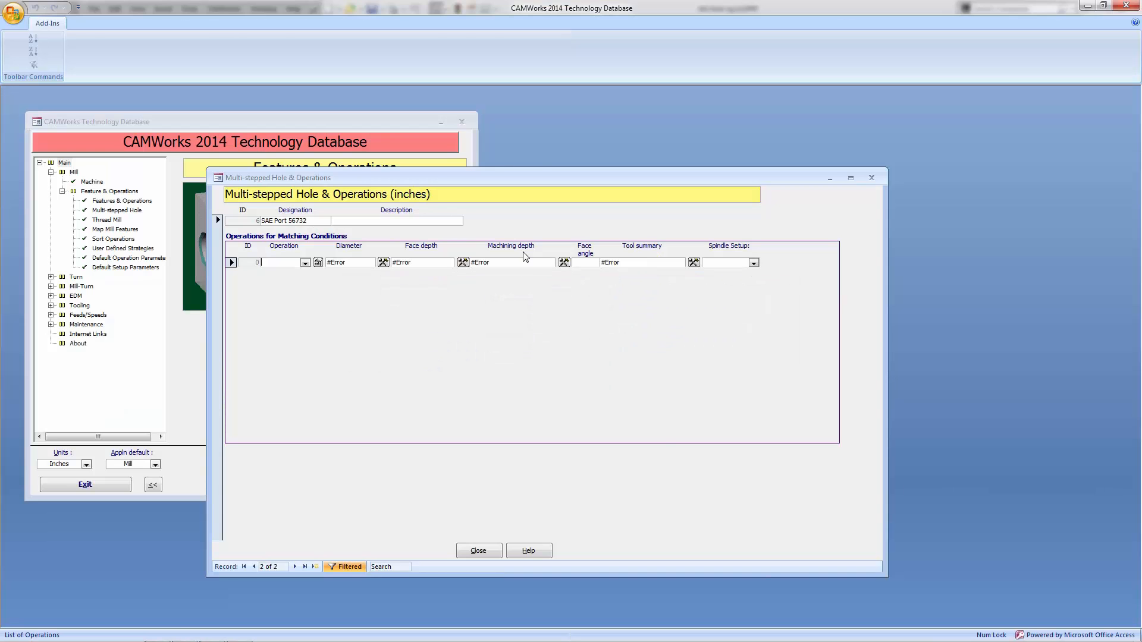
left_click_drag(513, 179, 533, 176)
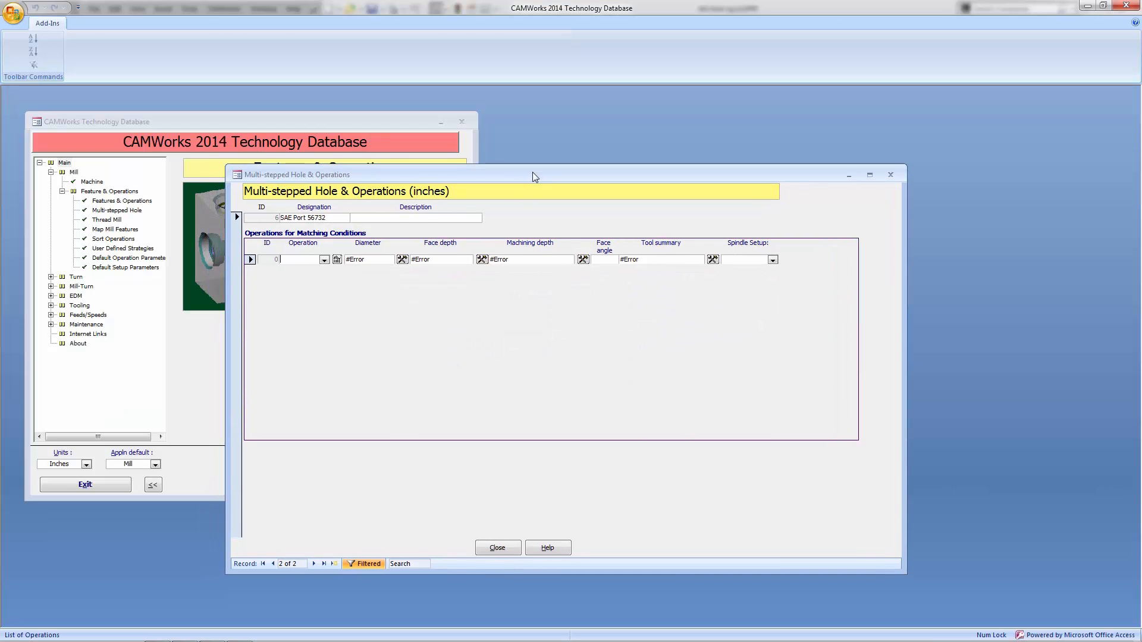
left_click(323, 260)
left_click(316, 277)
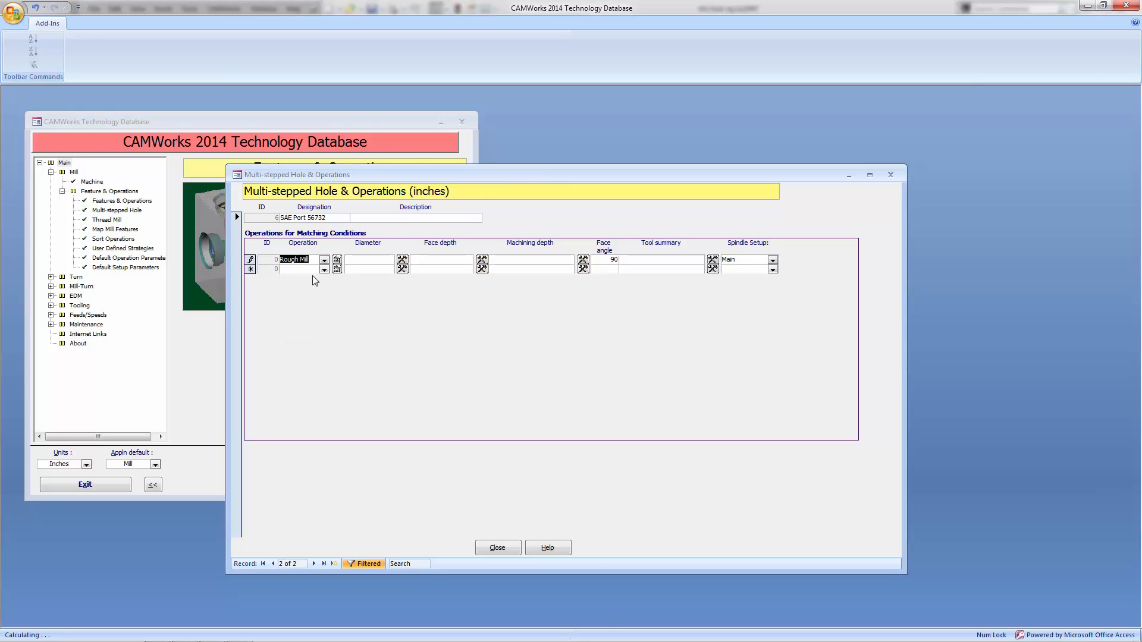
left_click(340, 261)
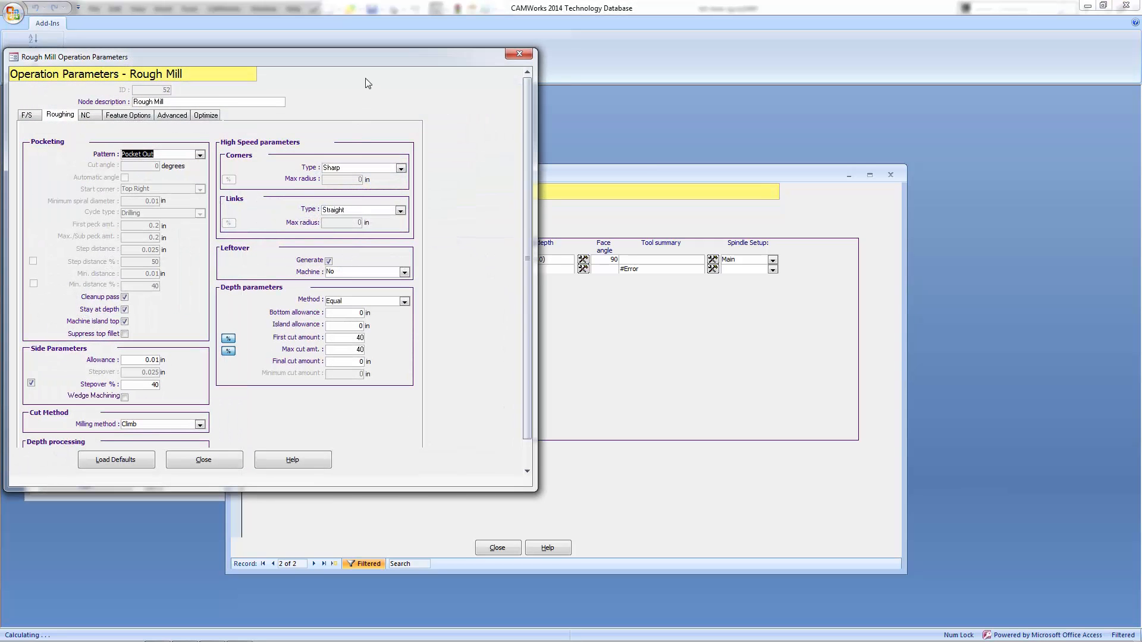
left_click_drag(366, 62, 420, 100)
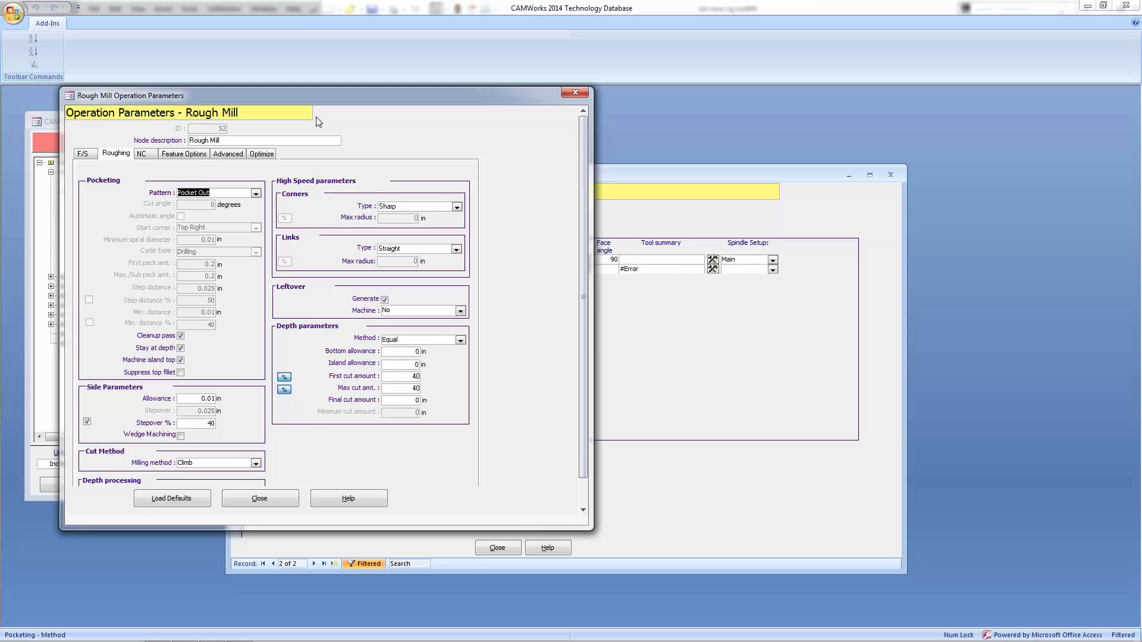
- Set the Rough Mill's side allowance to 0 in and its pocketing pattern to Spiral Out, and close the operation parameters
double_click(207, 398)
type("0")
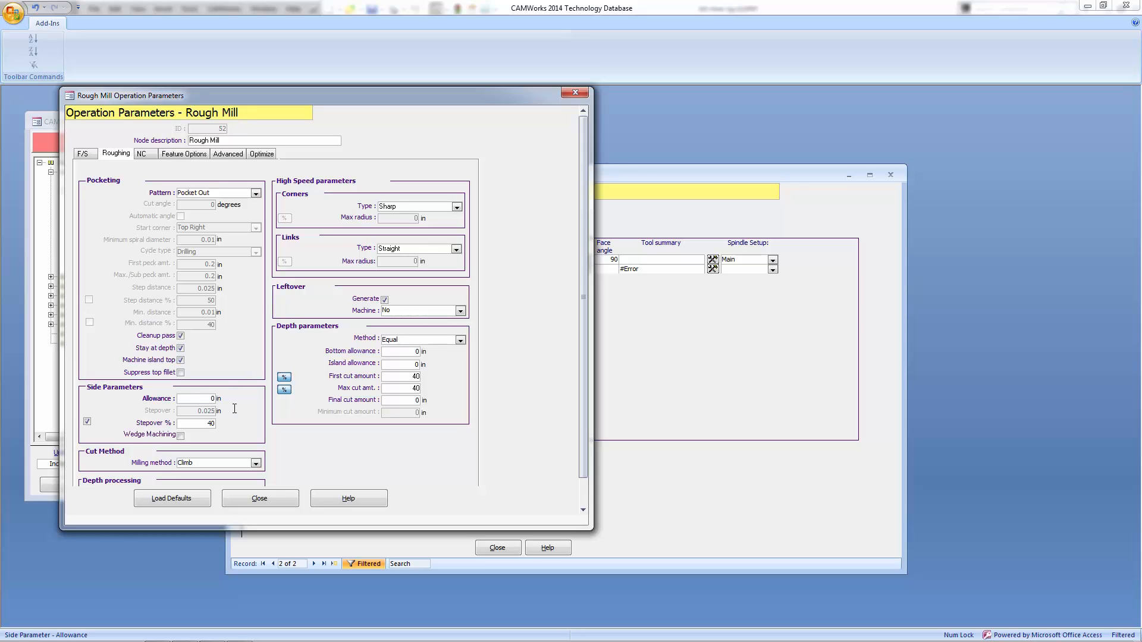
left_click(255, 193)
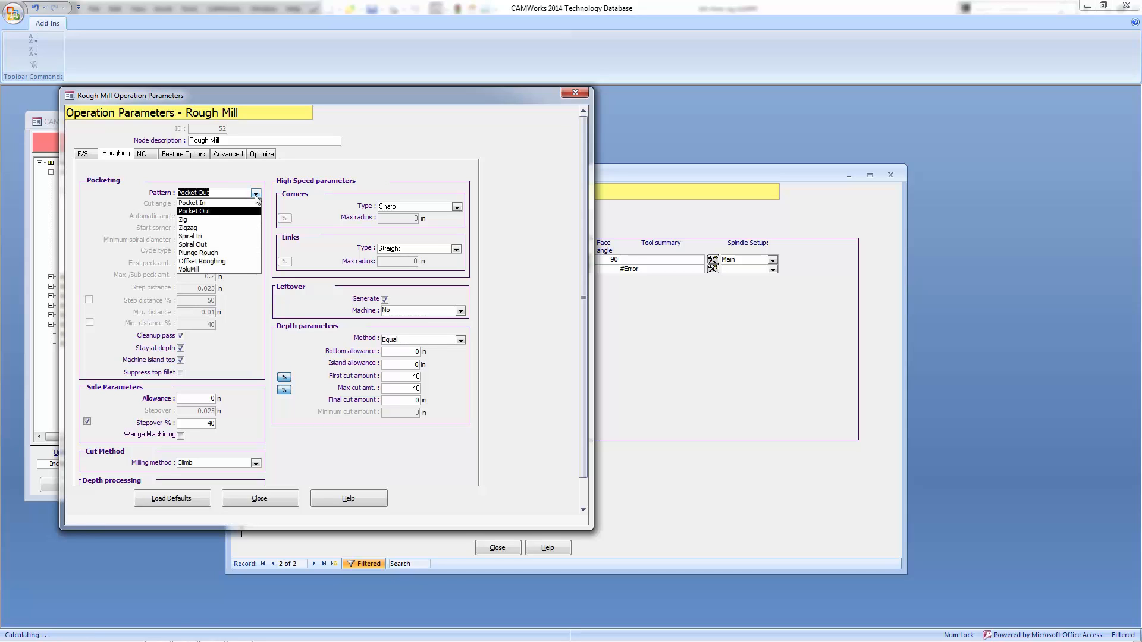
left_click(241, 244)
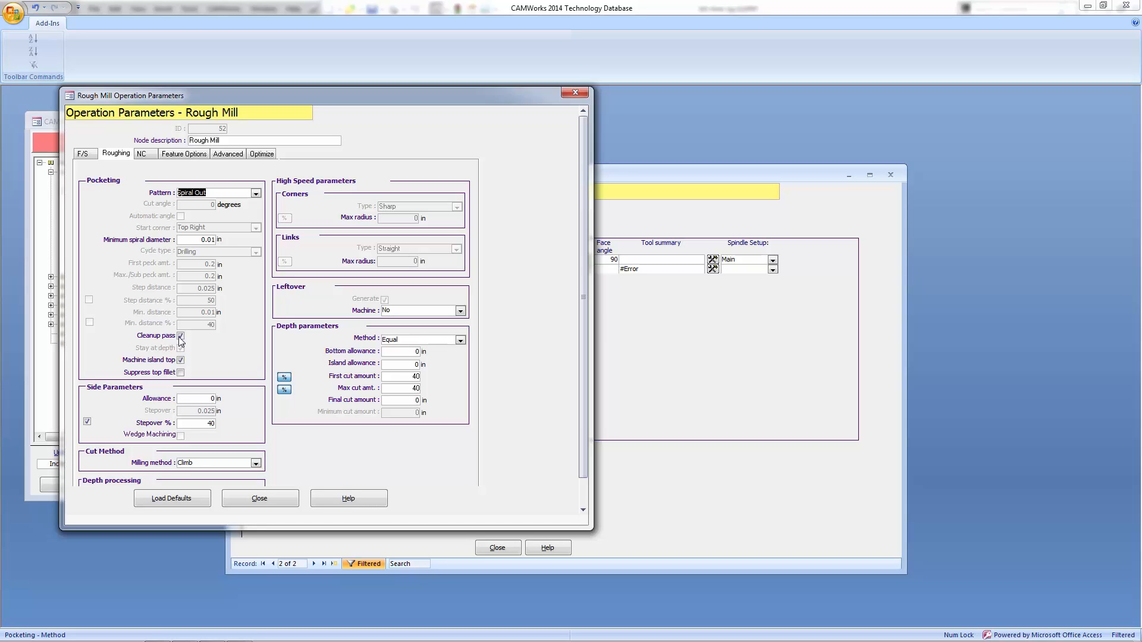
left_click(269, 497)
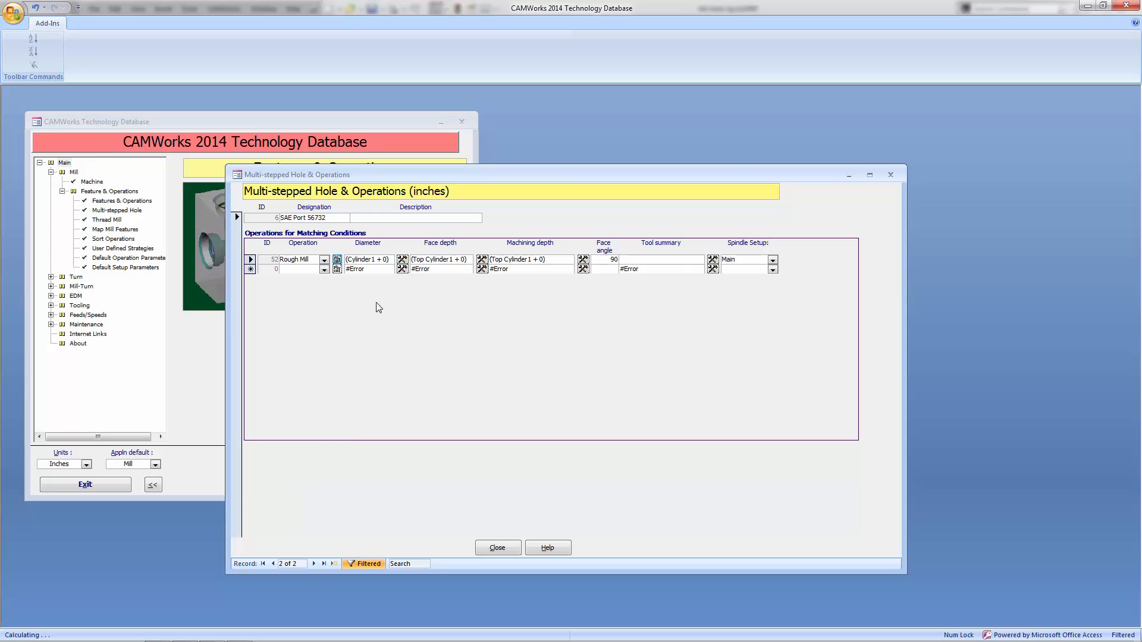
- Check the Rough Mill's diameter expression and set its machining depth expression to the bottom of Cylinder 1
left_click(336, 259)
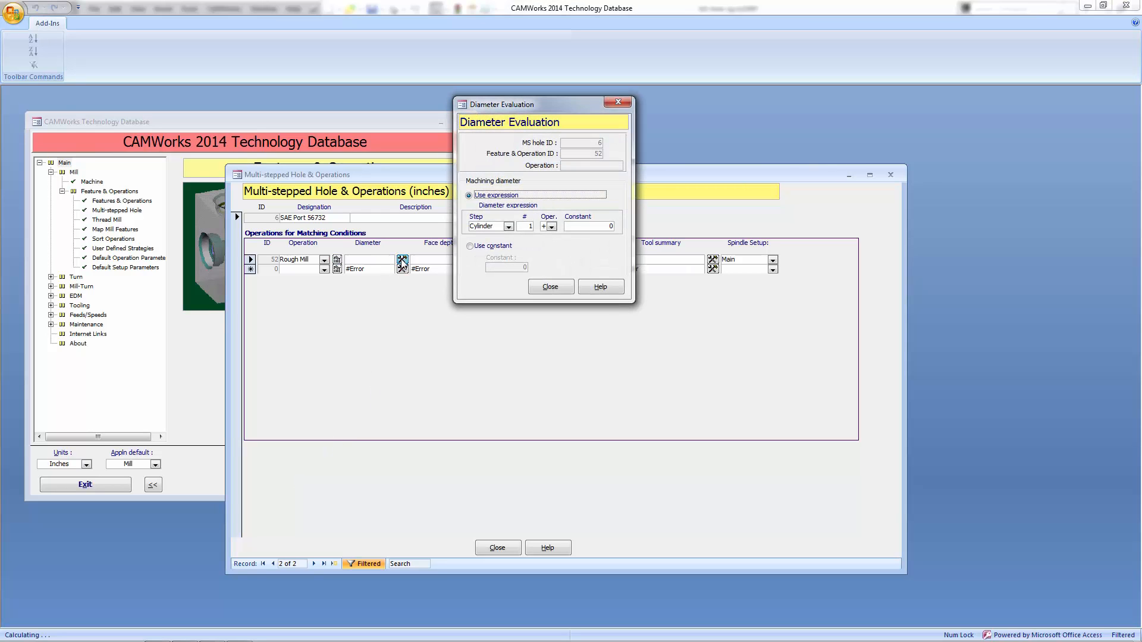
left_click_drag(495, 111, 497, 116)
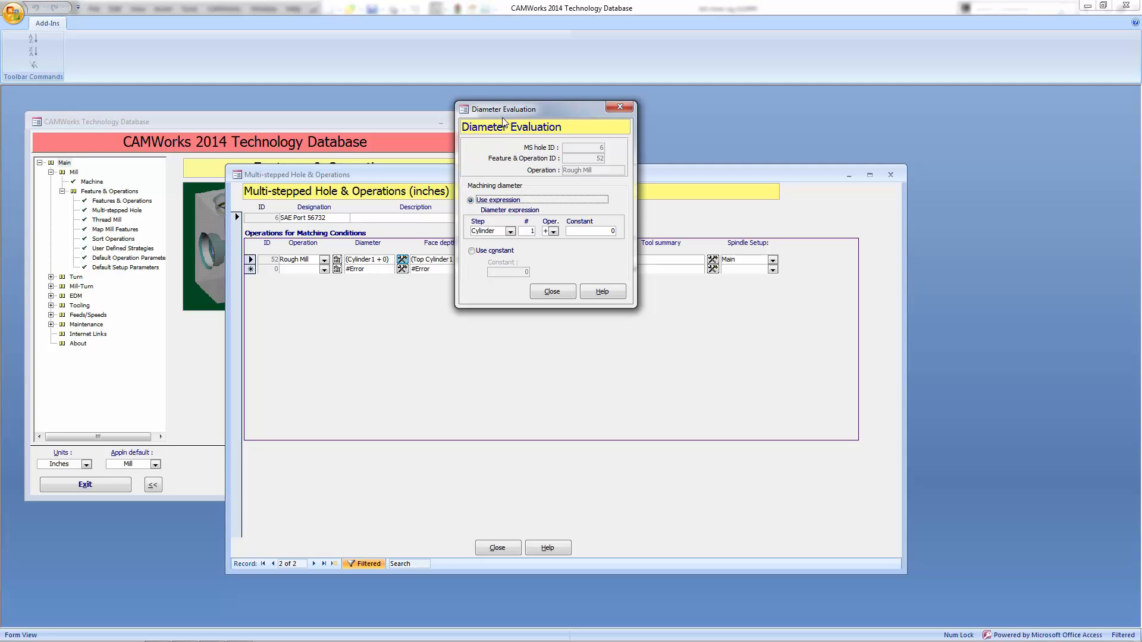
left_click_drag(504, 113, 501, 125)
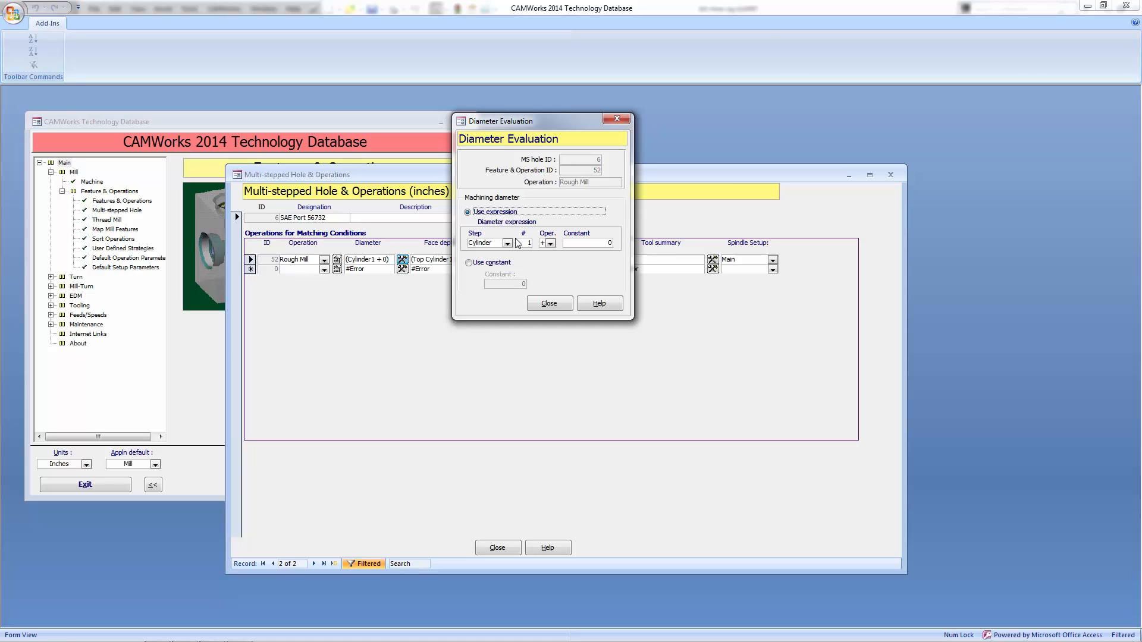
left_click(549, 304)
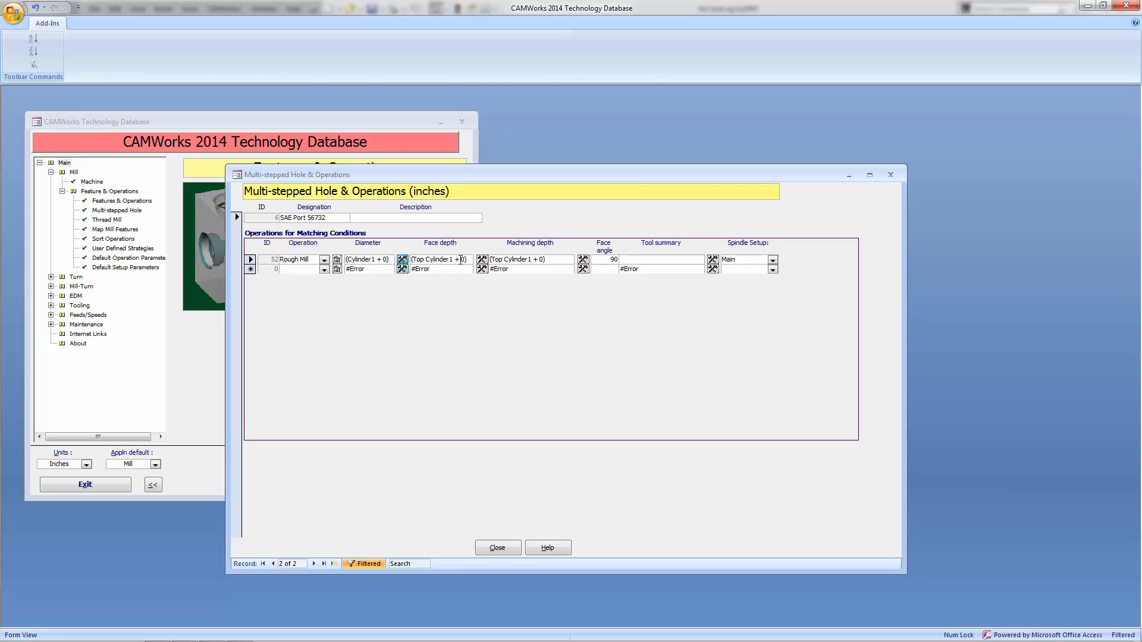
left_click(582, 264)
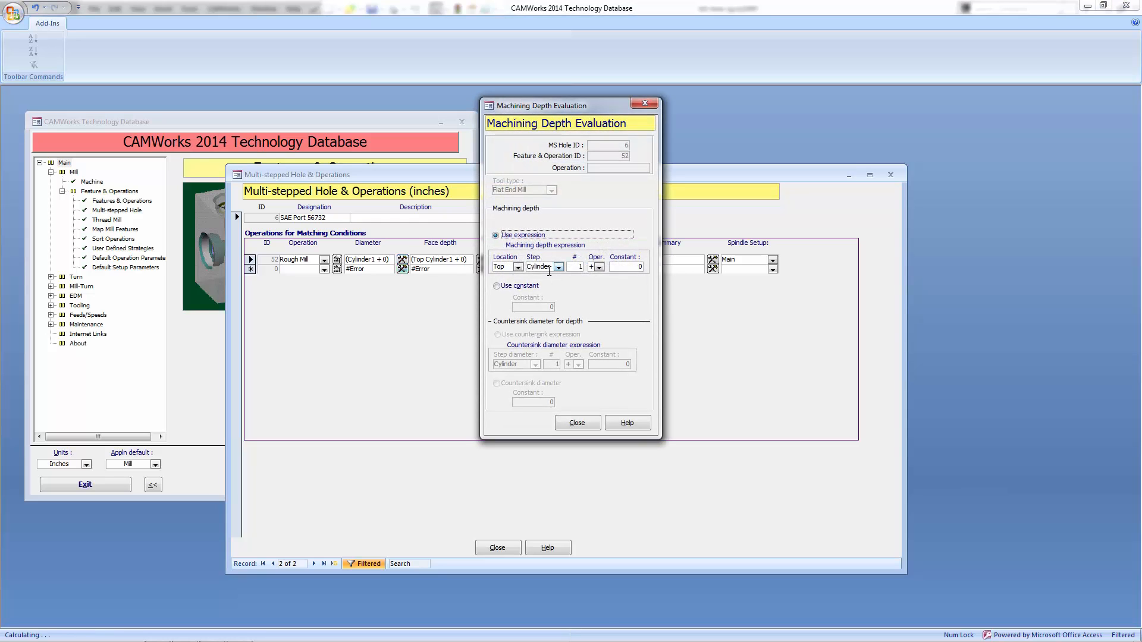
left_click(518, 267)
left_click(515, 285)
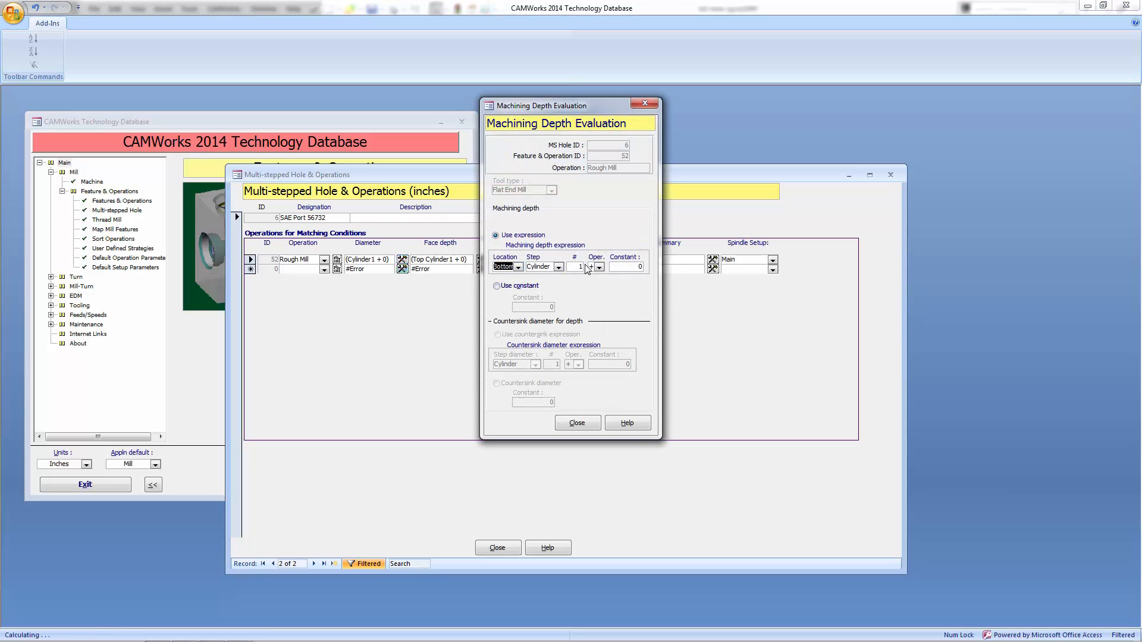
left_click(581, 423)
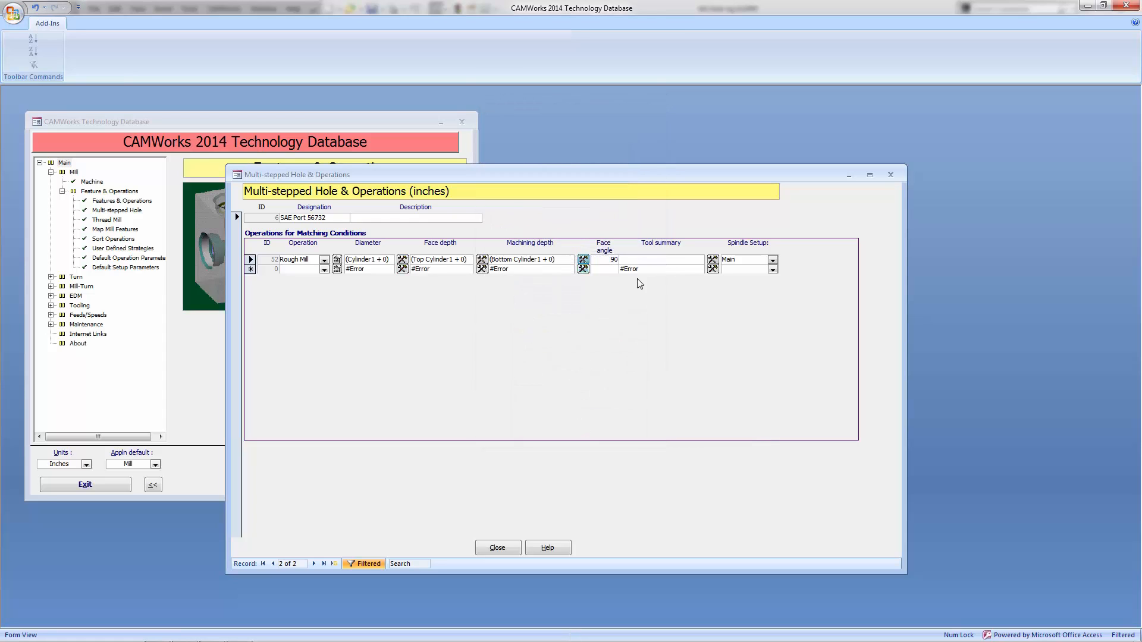
- Assign the 3/8 EM HSS 2FL 9/16 LOC flat end mill to the Rough Mill operation and review the tool selection options
left_click(712, 260)
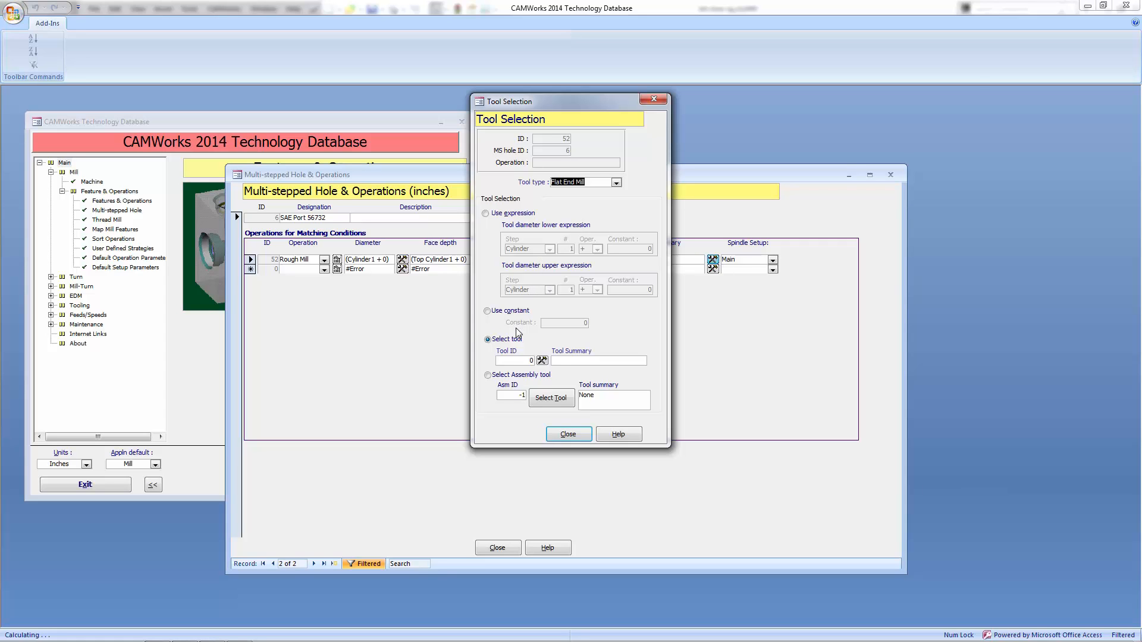
left_click(543, 361)
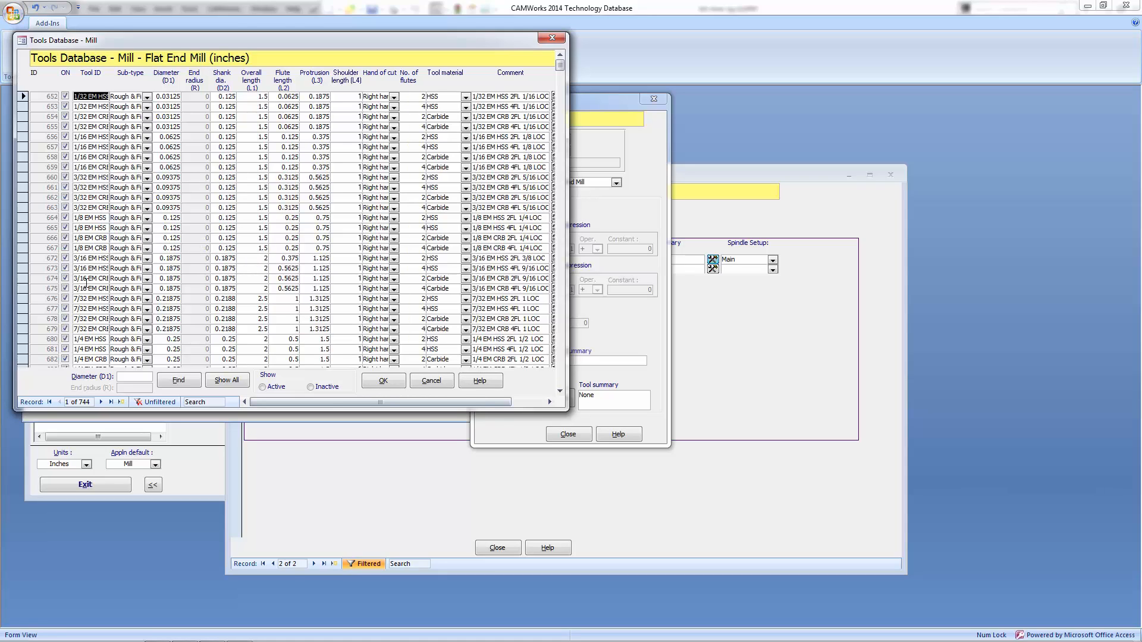
scroll(105, 324, "down", 4)
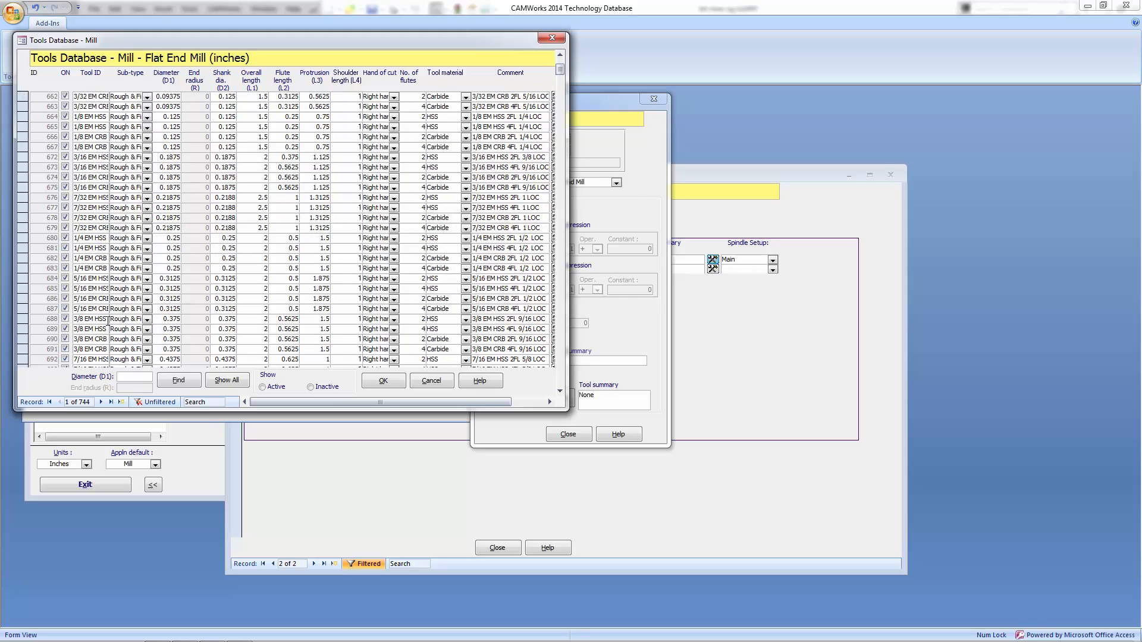
left_click(23, 318)
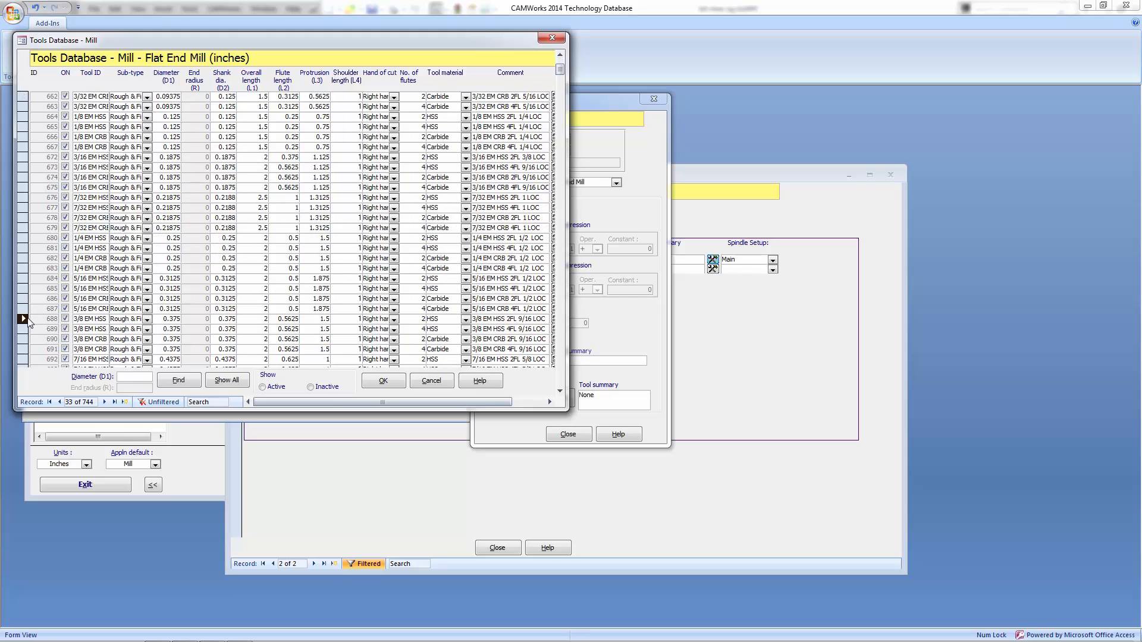
left_click(185, 384)
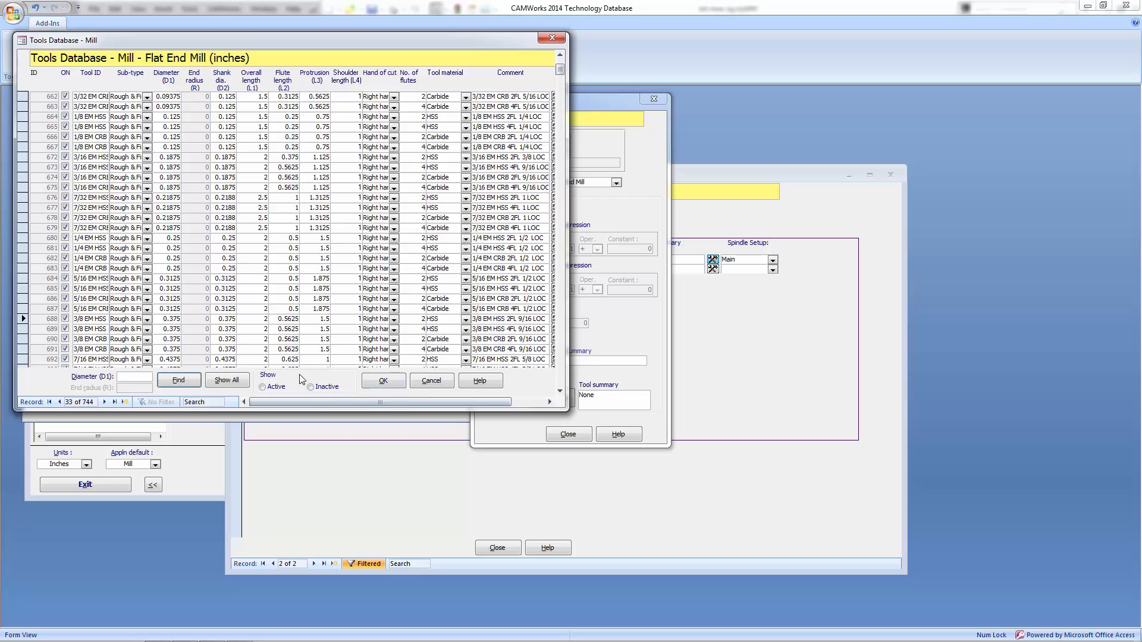
left_click(383, 380)
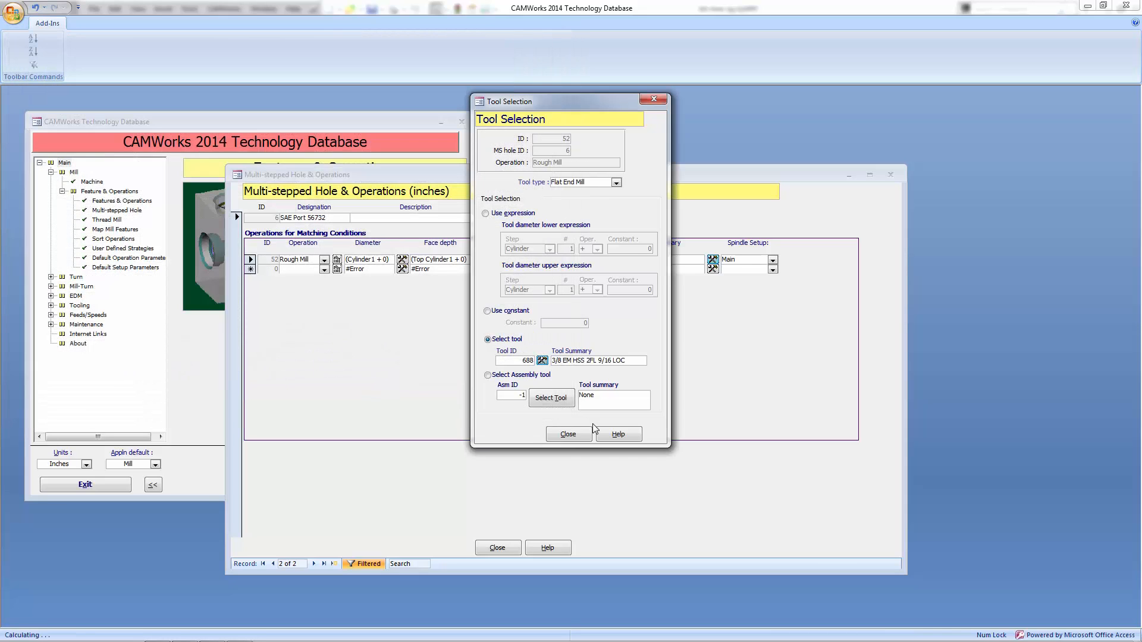
left_click(579, 433)
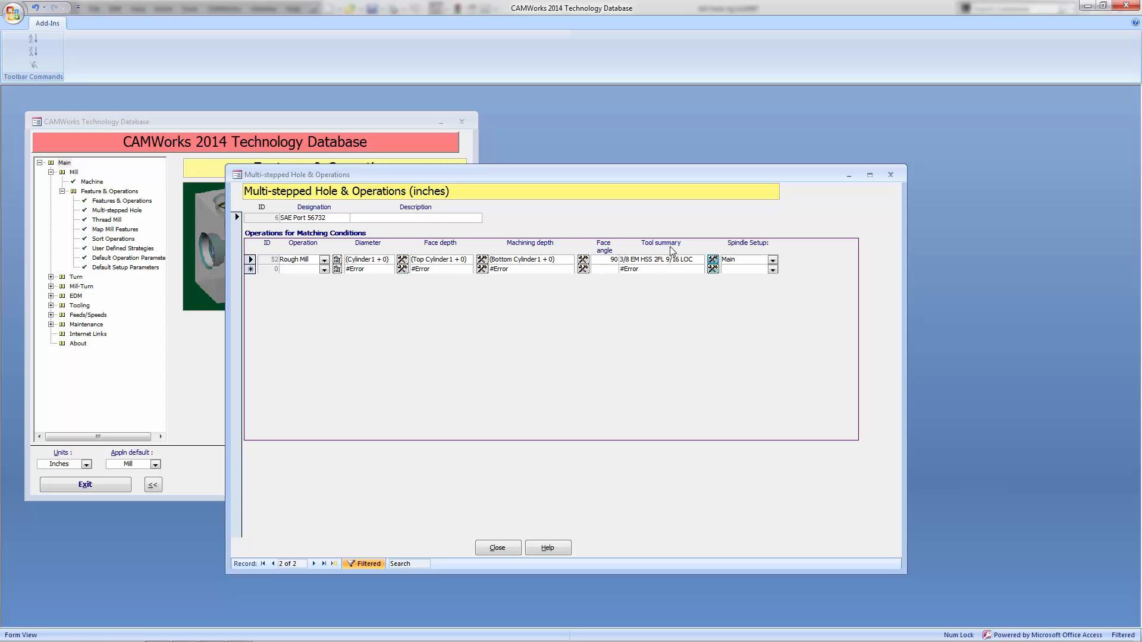
left_click(712, 259)
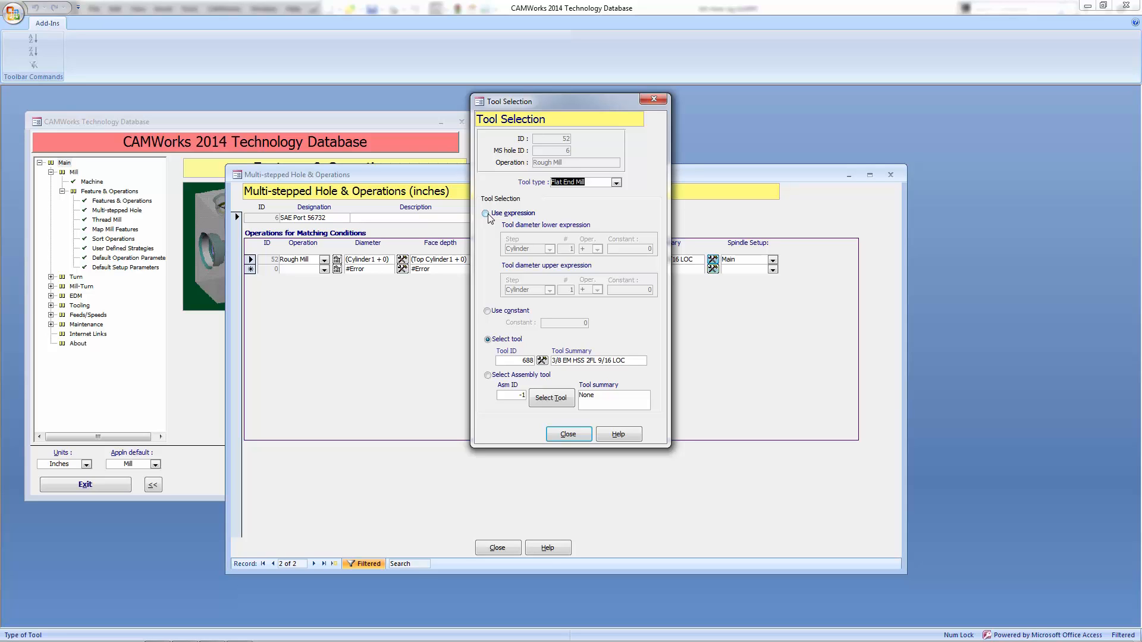
left_click(567, 433)
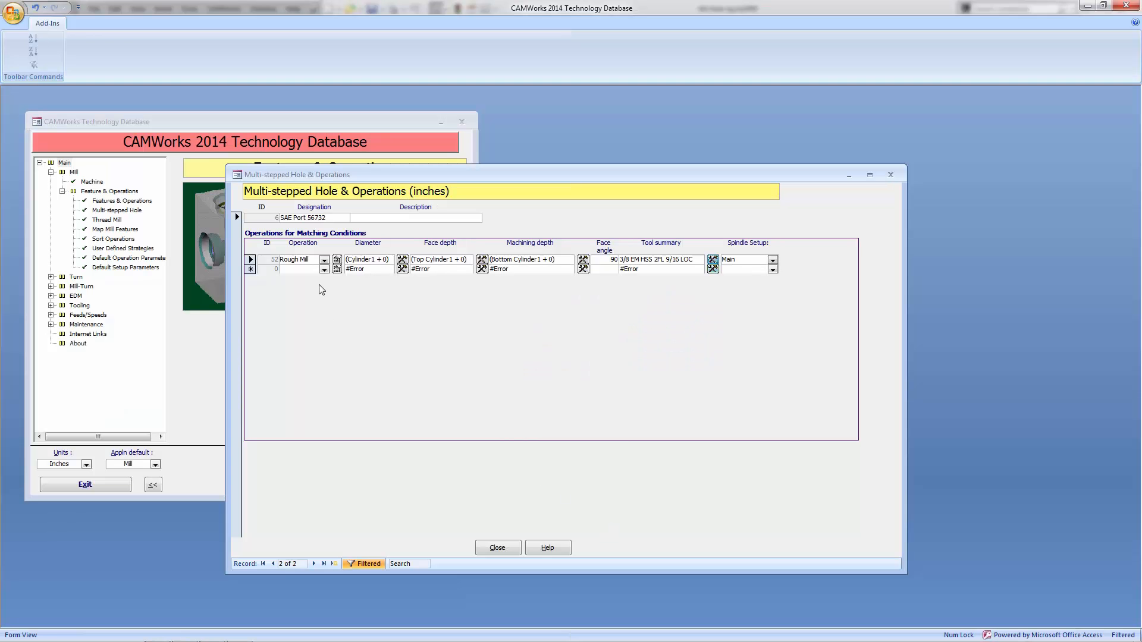
- Add a Center Drill operation to the SAE Port 56732 record and base its diameter expression on Cylinder 4
left_click(324, 270)
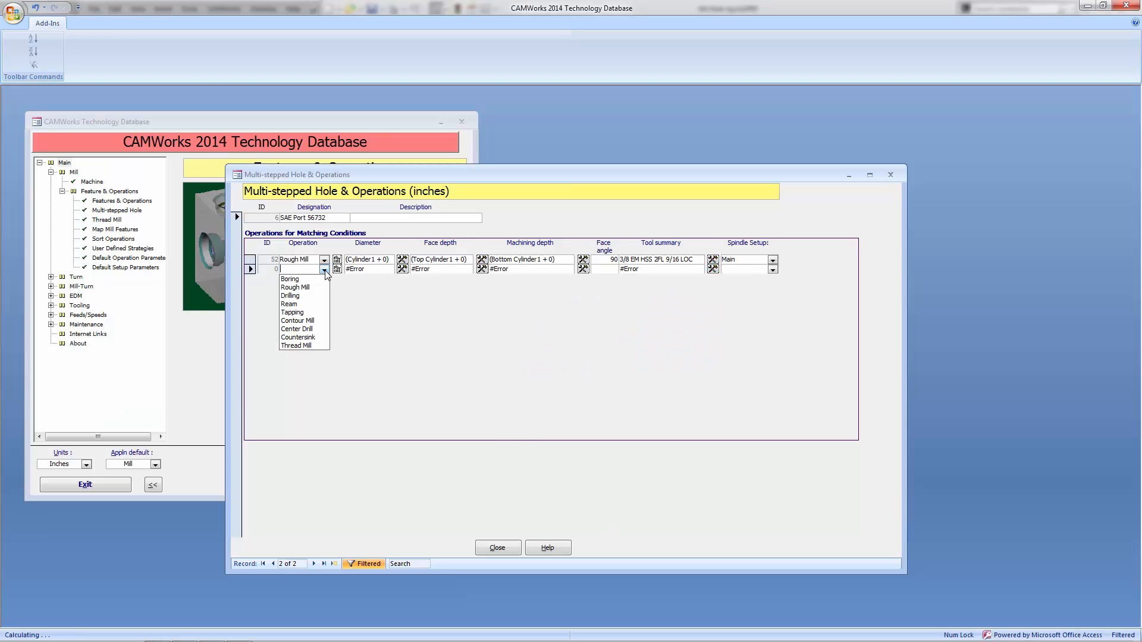
left_click(315, 334)
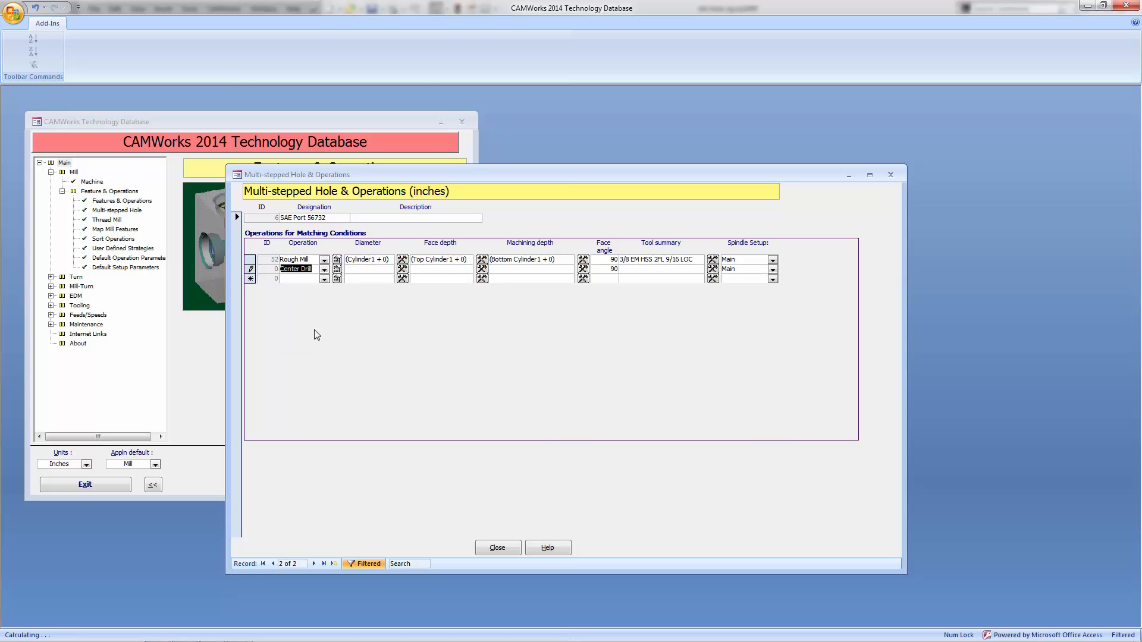
left_click(403, 269)
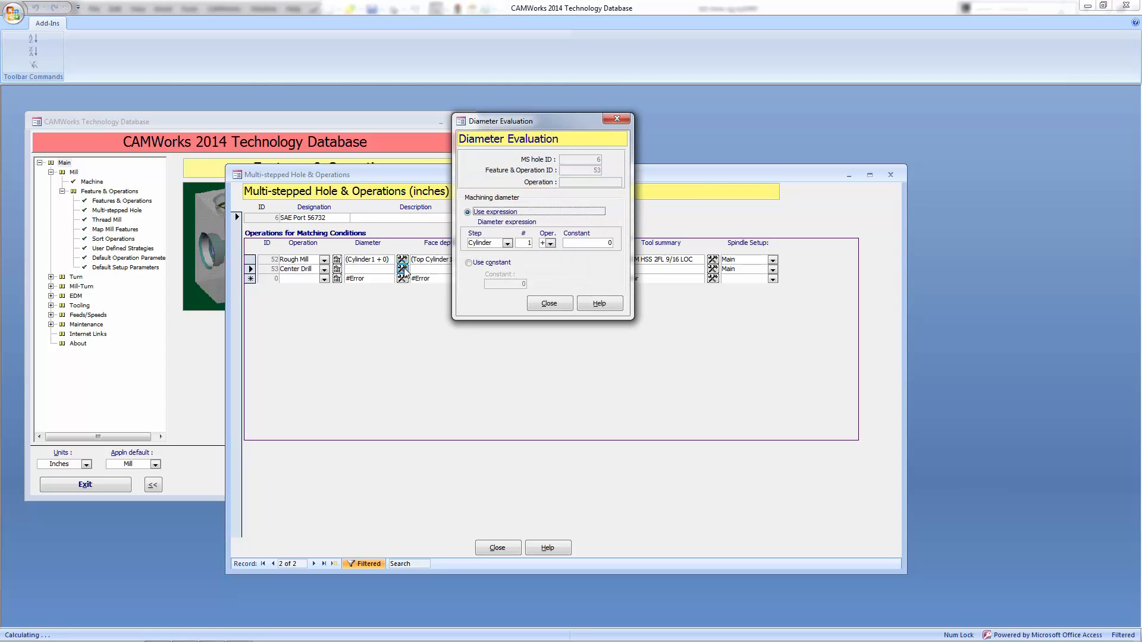
double_click(529, 242)
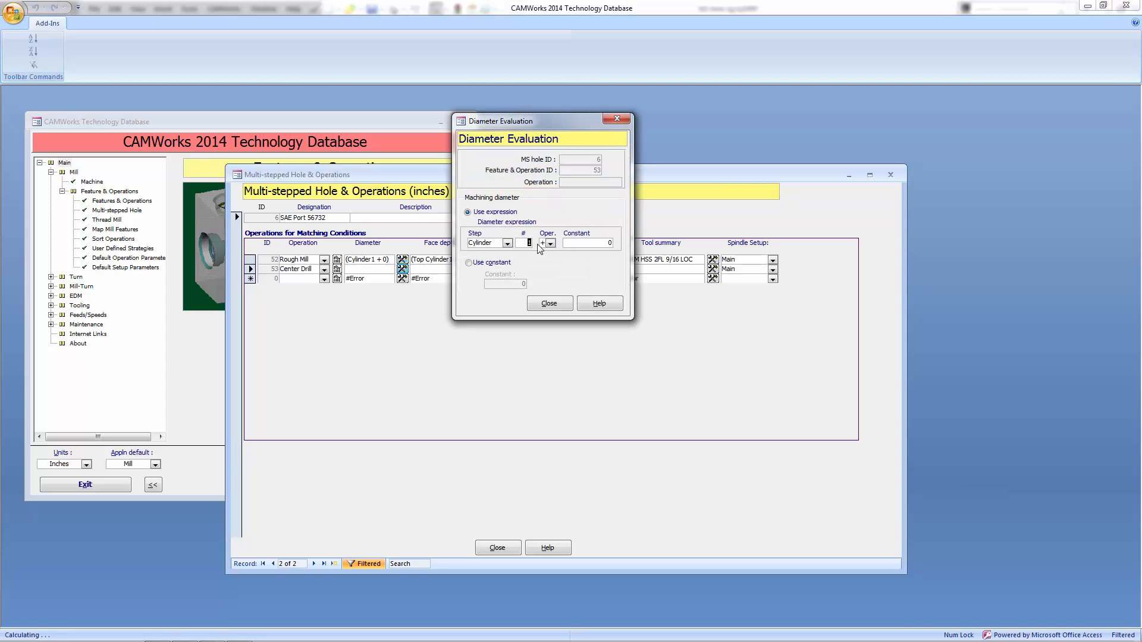
type("4")
left_click(549, 303)
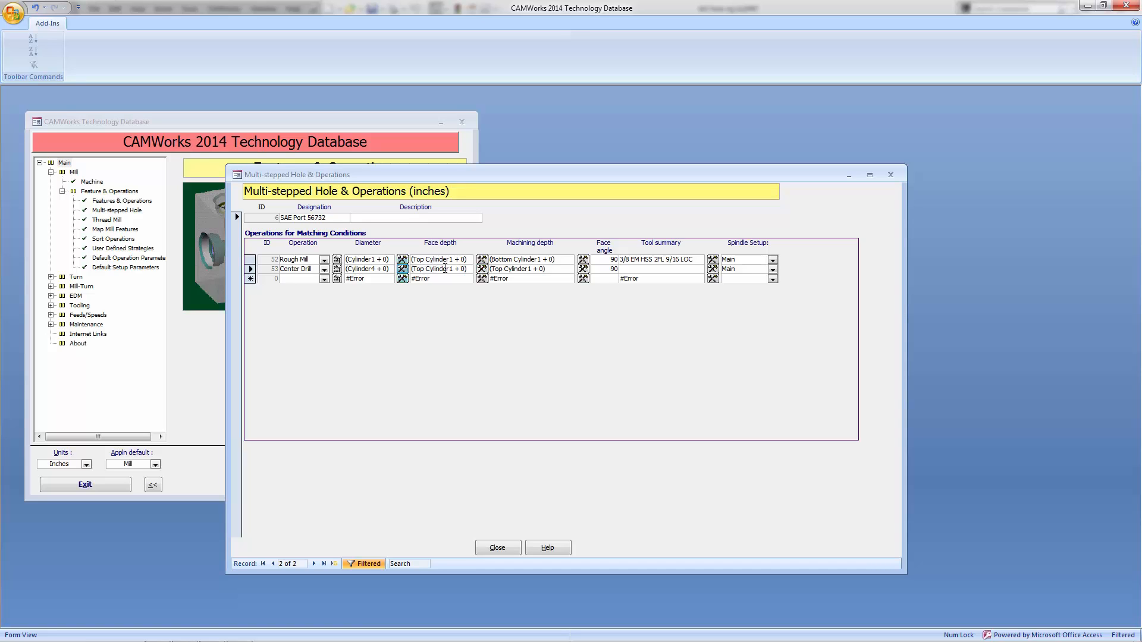
- Set the Center Drill's face depth expression to the bottom of Cylinder 1
left_click(482, 268)
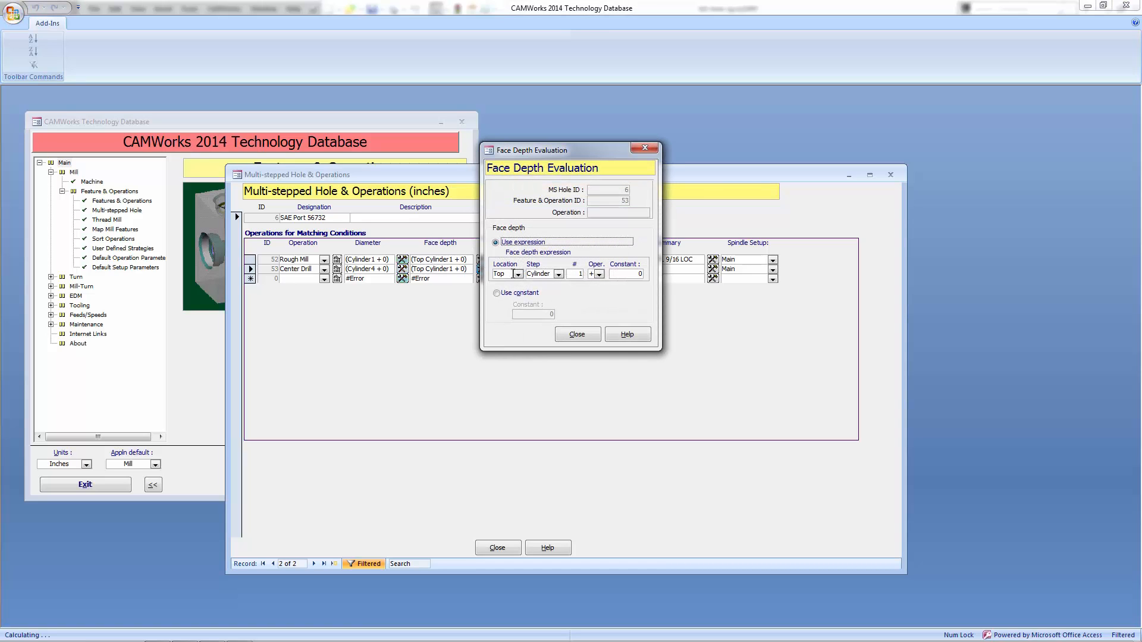
left_click(518, 275)
left_click(506, 290)
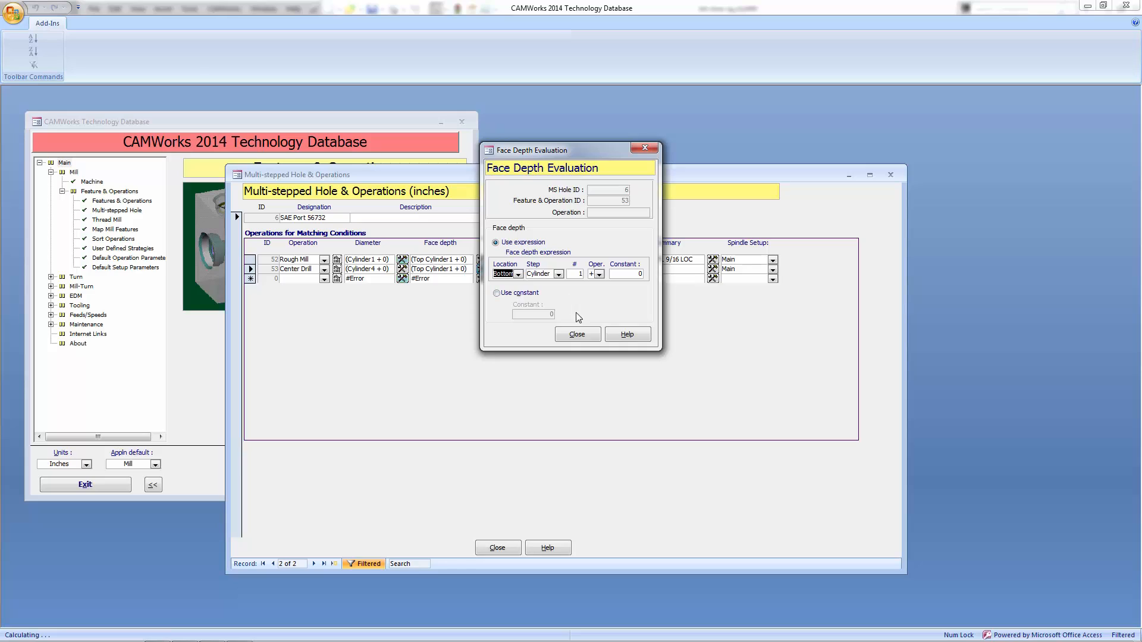
left_click(577, 335)
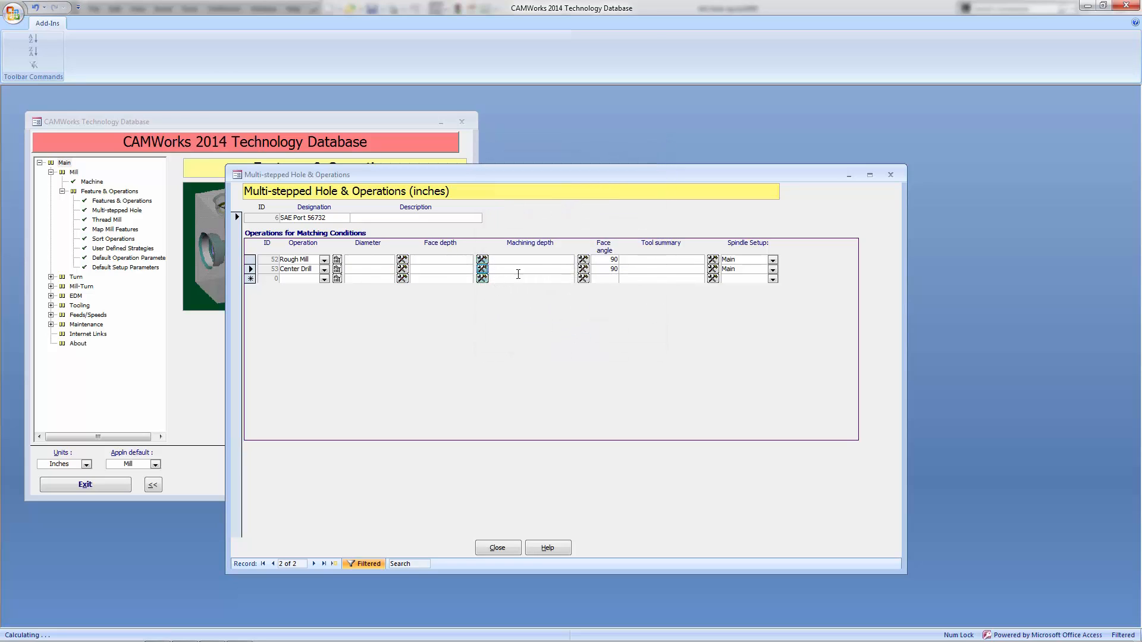
- Define the Center Drill's machining depth by a constant countersink diameter of 0.05
left_click(583, 271)
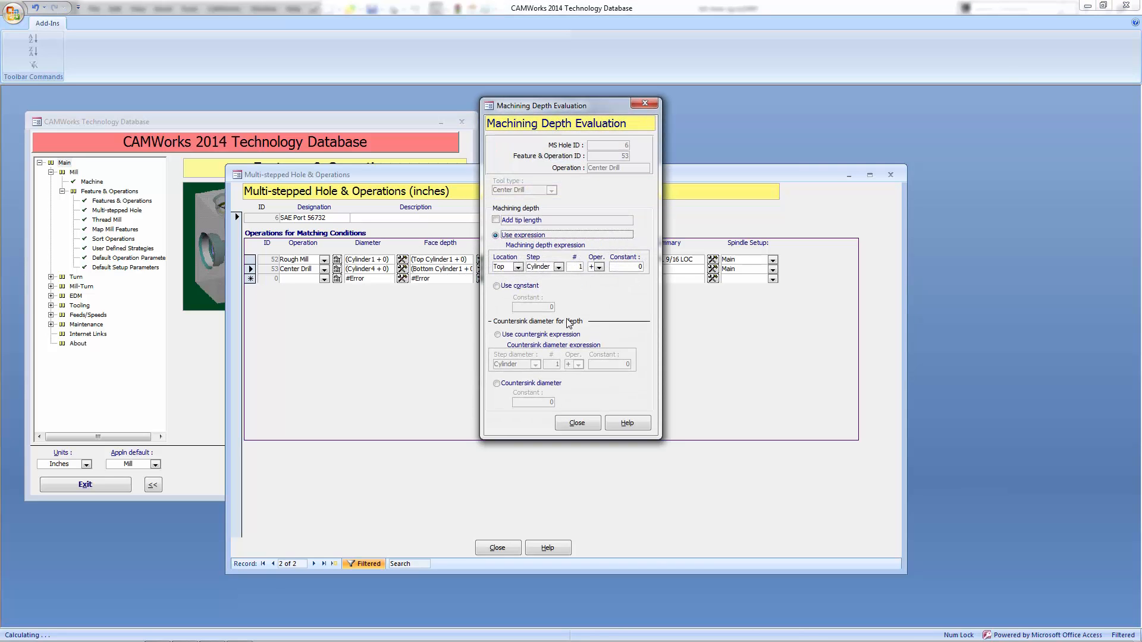
left_click(504, 335)
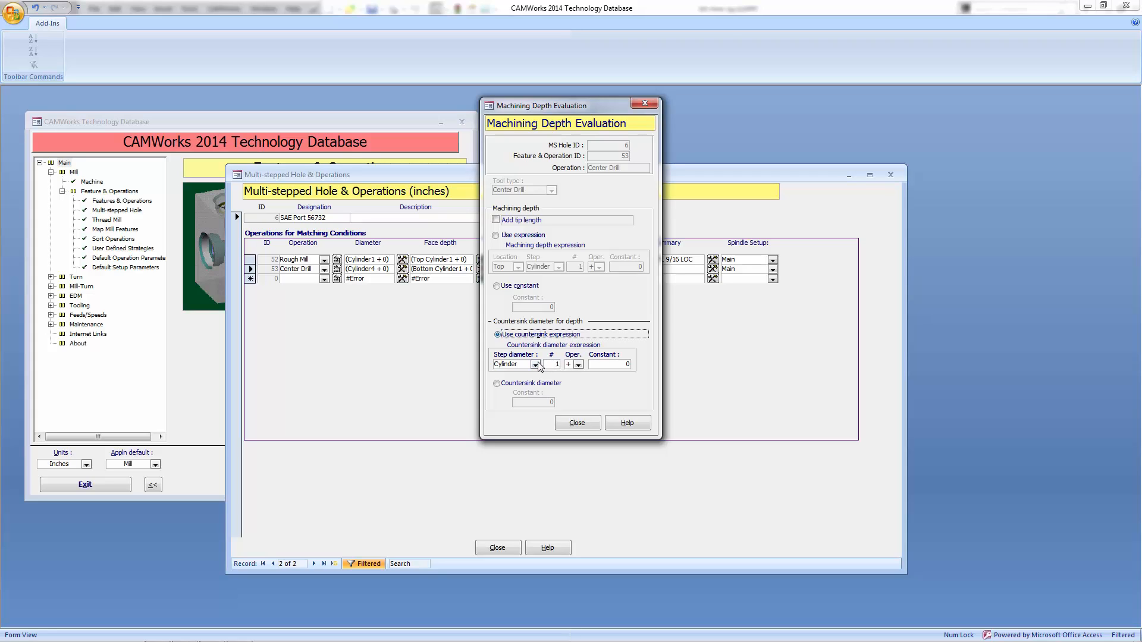
left_click(535, 364)
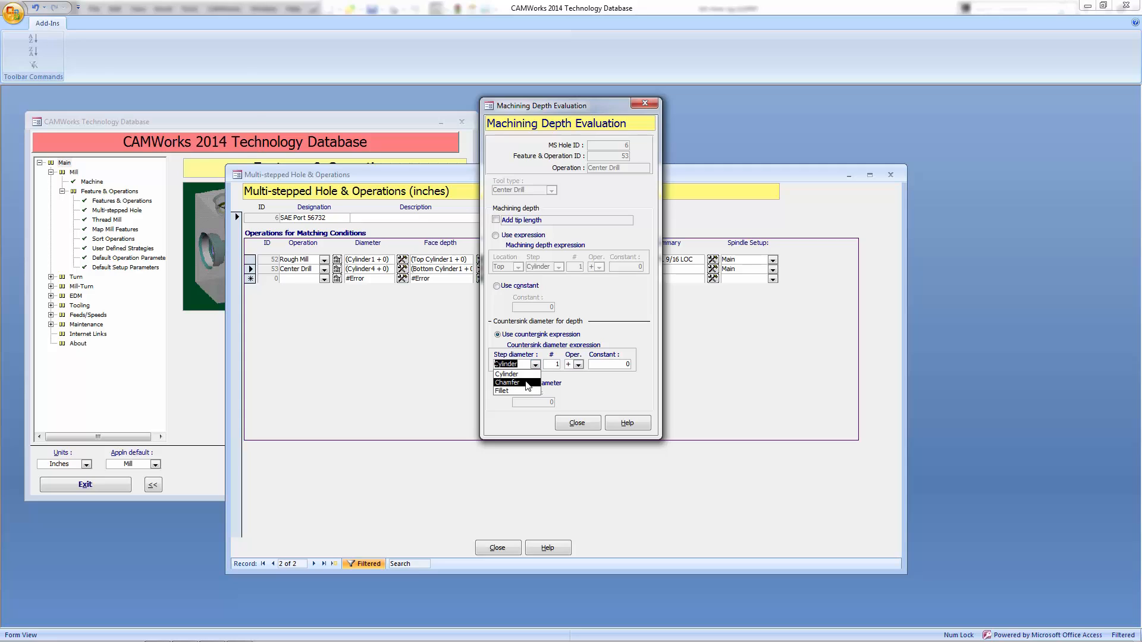
left_click(556, 384)
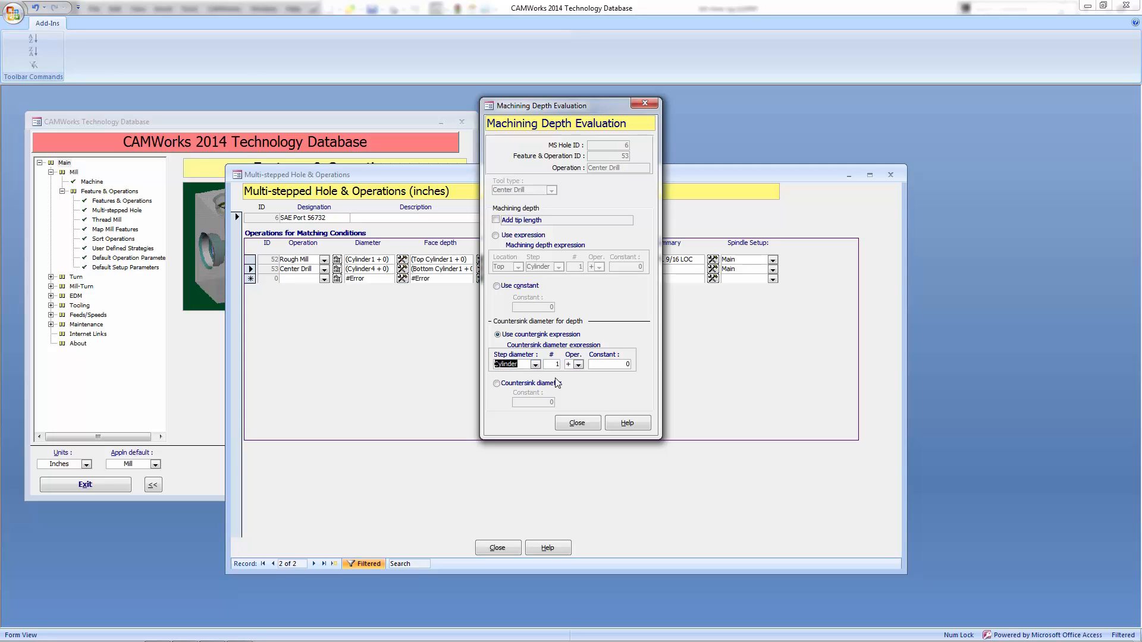
left_click(499, 384)
key("Tab")
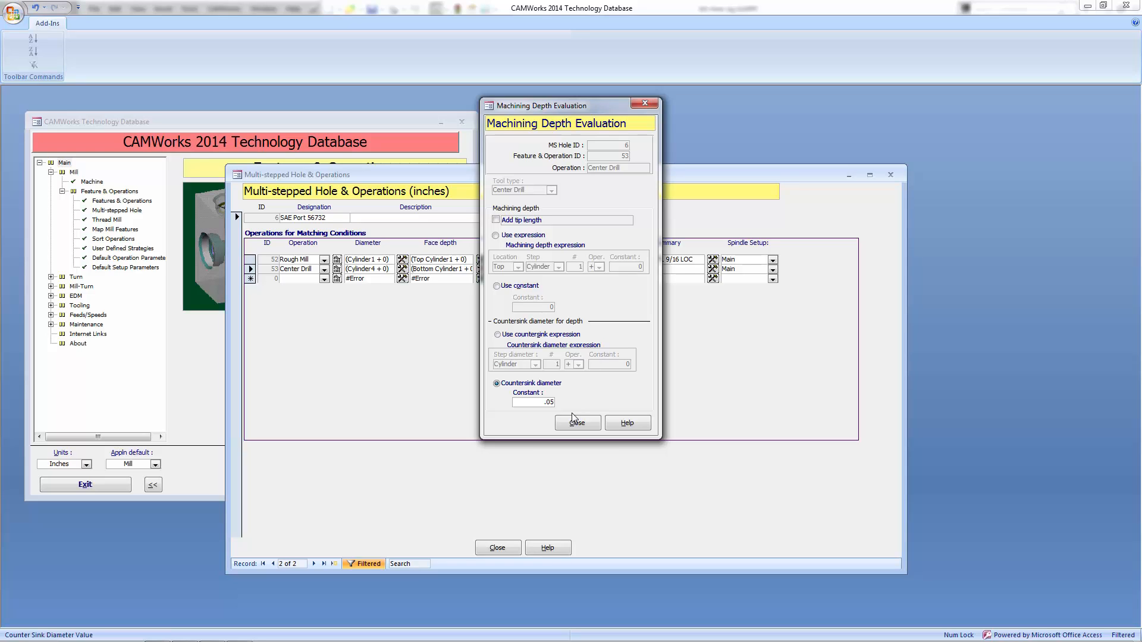
left_click(580, 427)
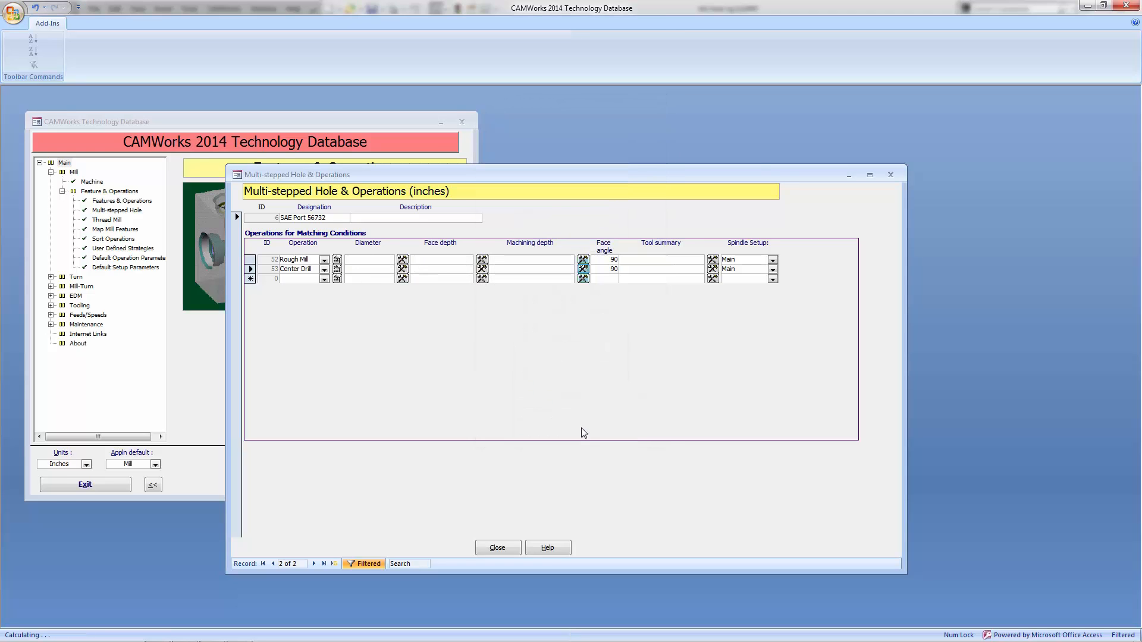
left_click(636, 268)
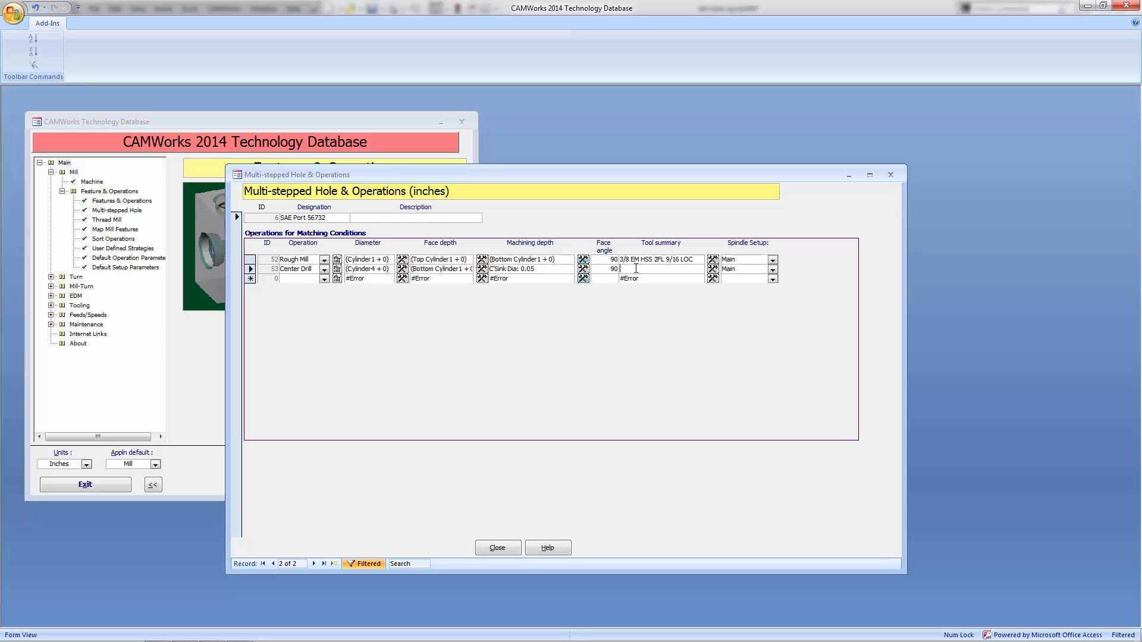
- Assign the #3 HSS 60Deg Centerdrill from the tools database to the Center Drill operation
left_click(712, 269)
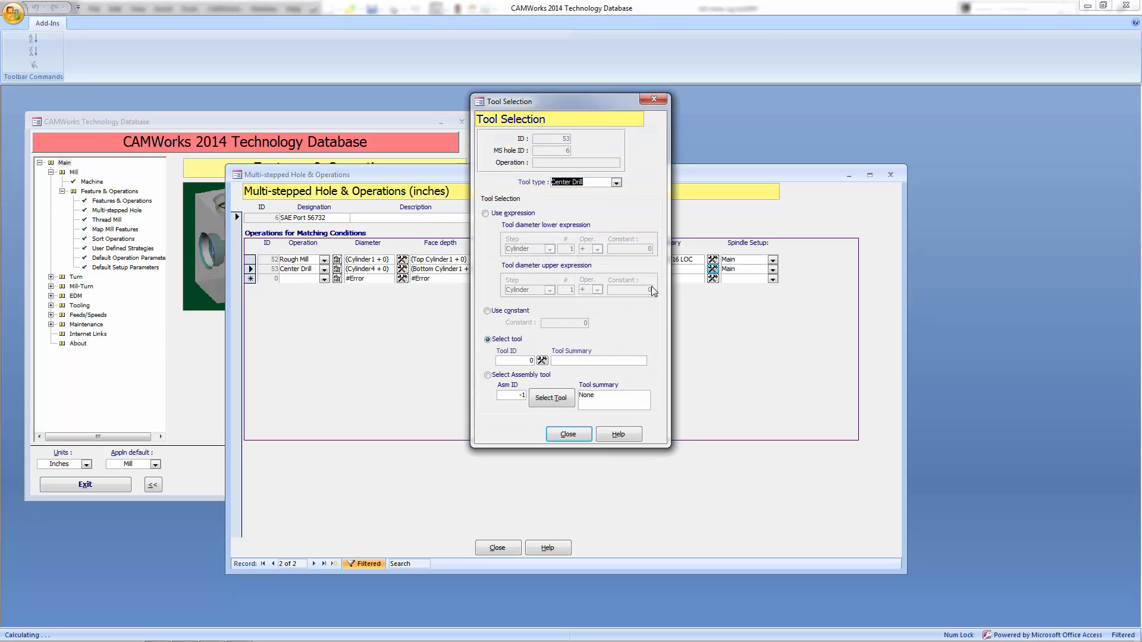
left_click(542, 360)
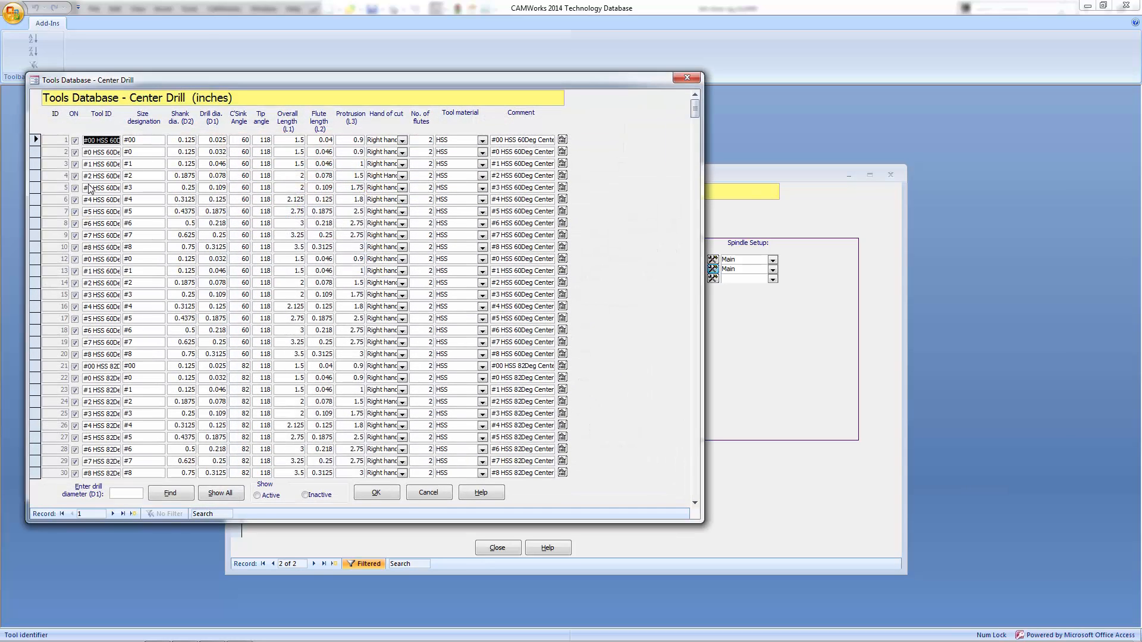
left_click(35, 188)
left_click(378, 492)
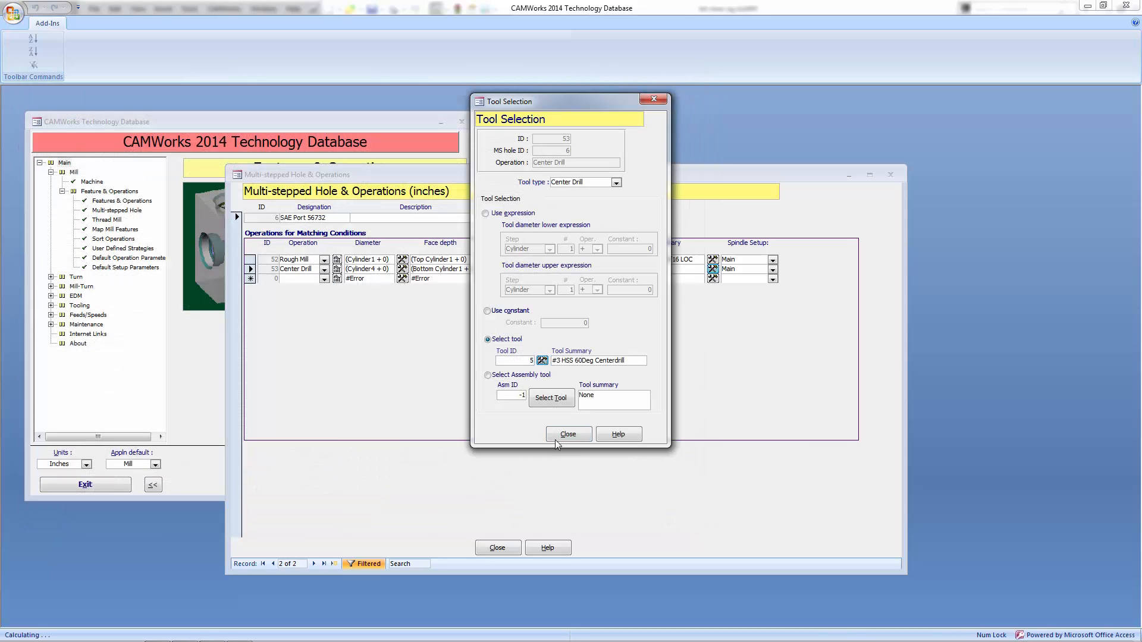
left_click(555, 436)
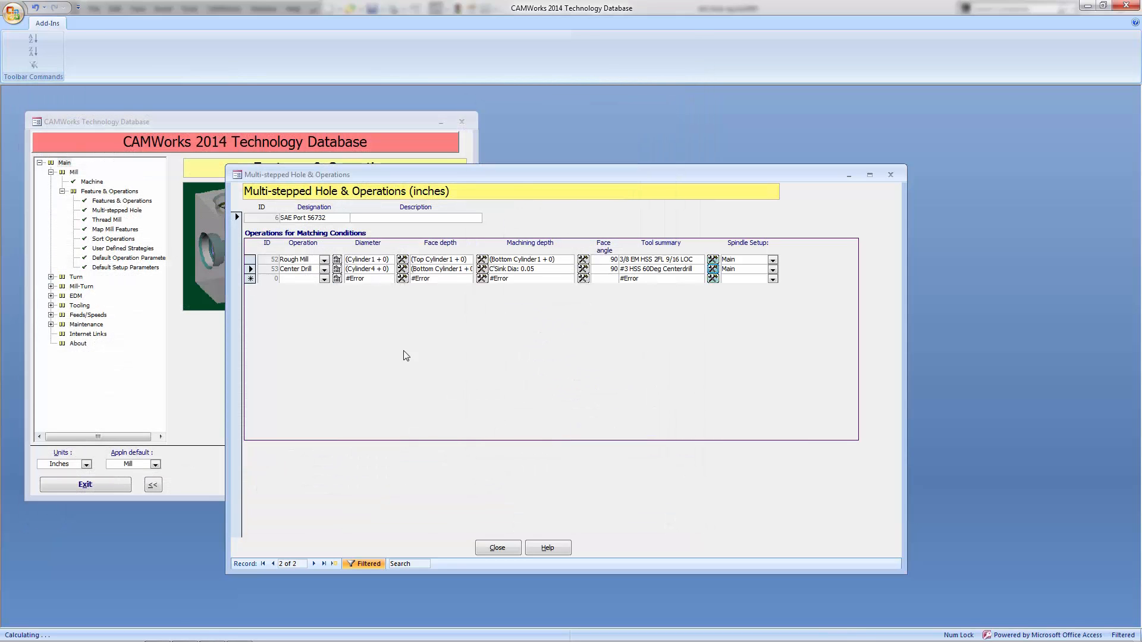
- Add a Drilling operation to the SAE Port 56732 record and base its diameter expression on Cylinder 4
left_click(324, 279)
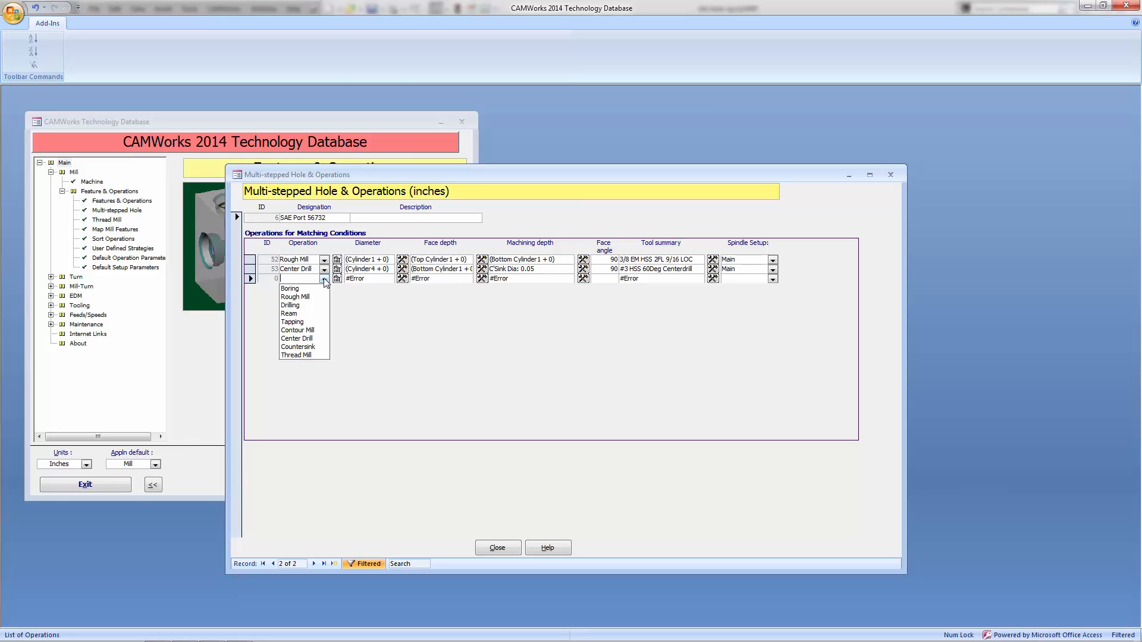
left_click(318, 305)
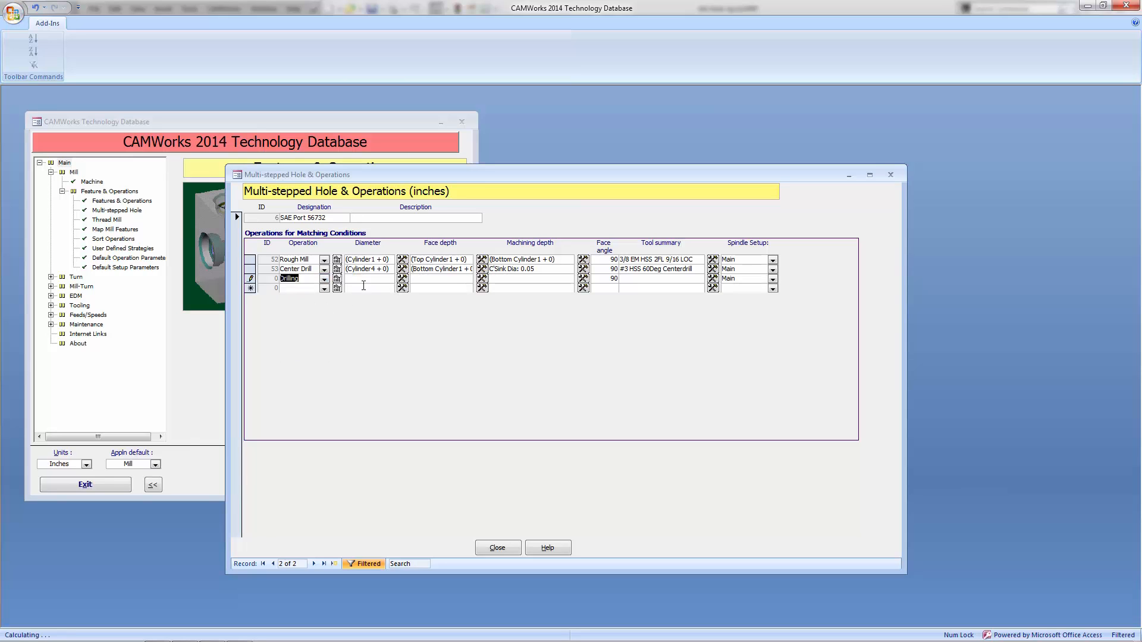
left_click(404, 278)
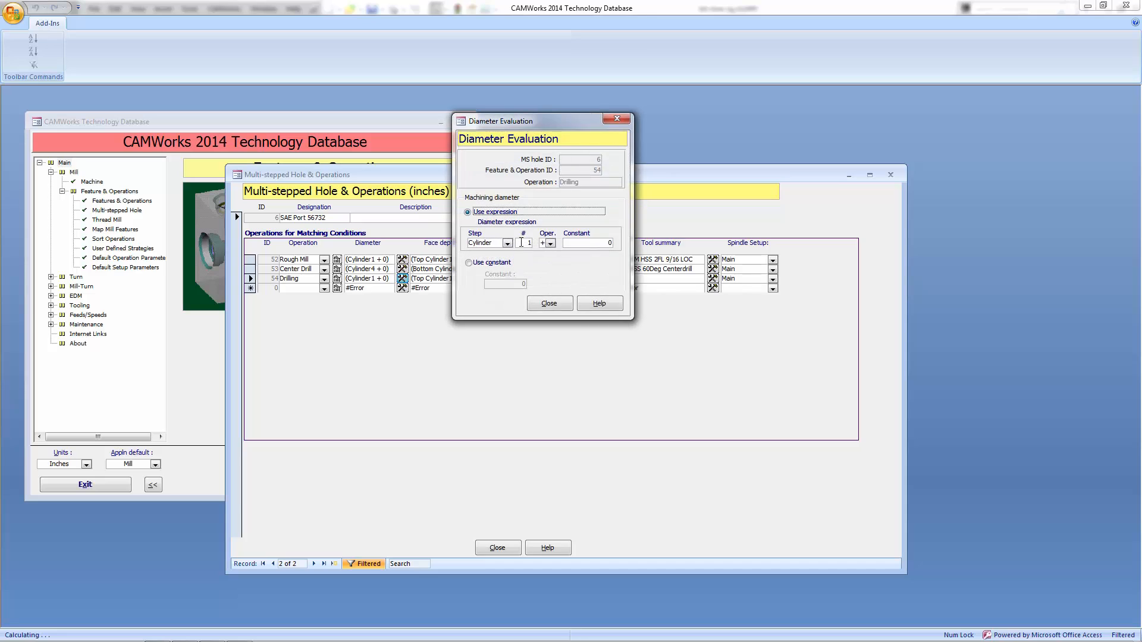
double_click(530, 243)
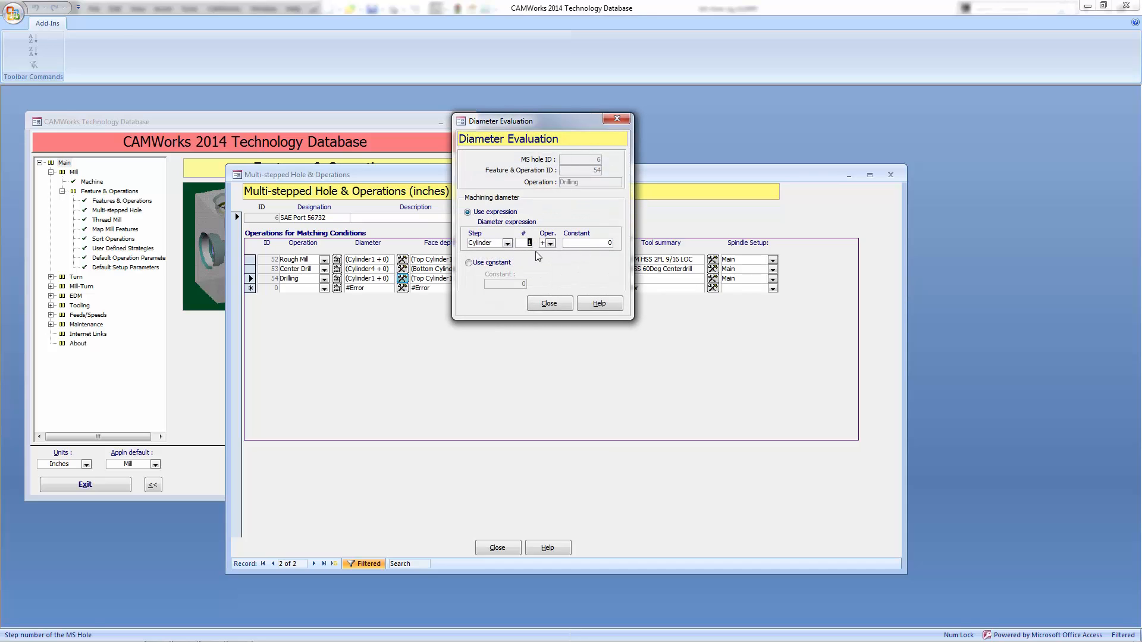
type("4")
left_click(548, 302)
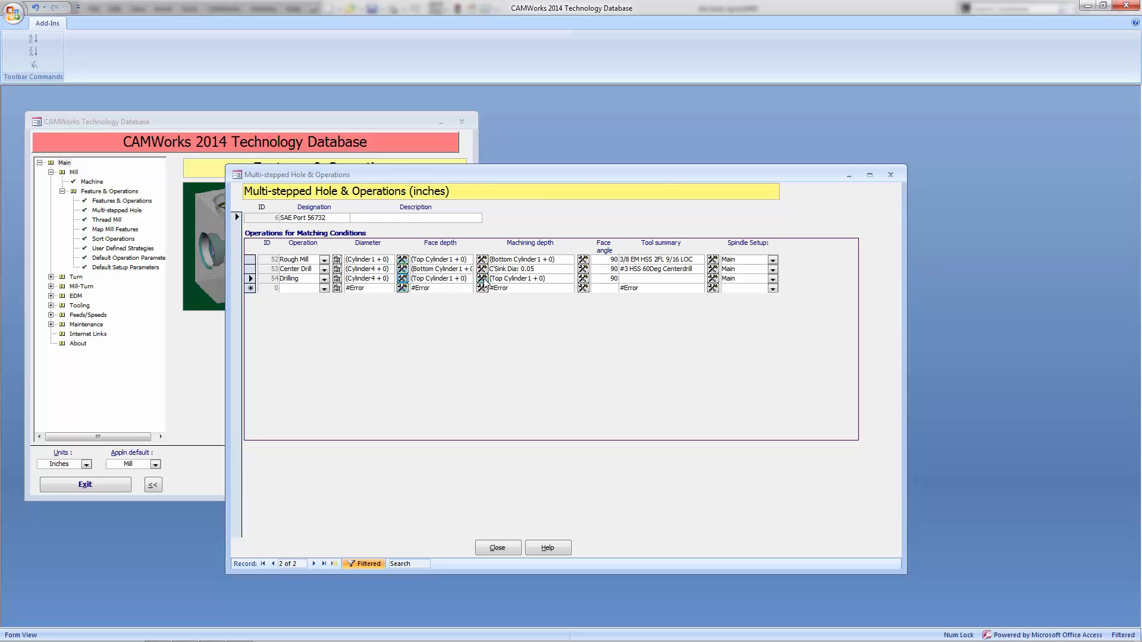
- Set the Drilling operation's face depth expression to the bottom of Cylinder 1
left_click(402, 278)
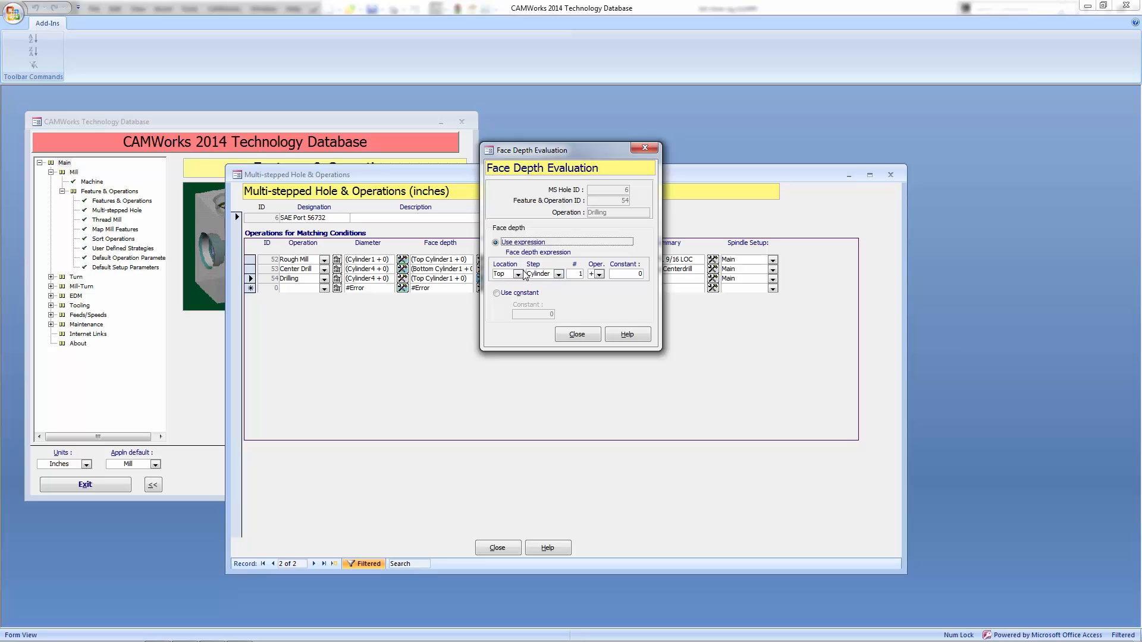
left_click(518, 274)
left_click(504, 291)
left_click(577, 335)
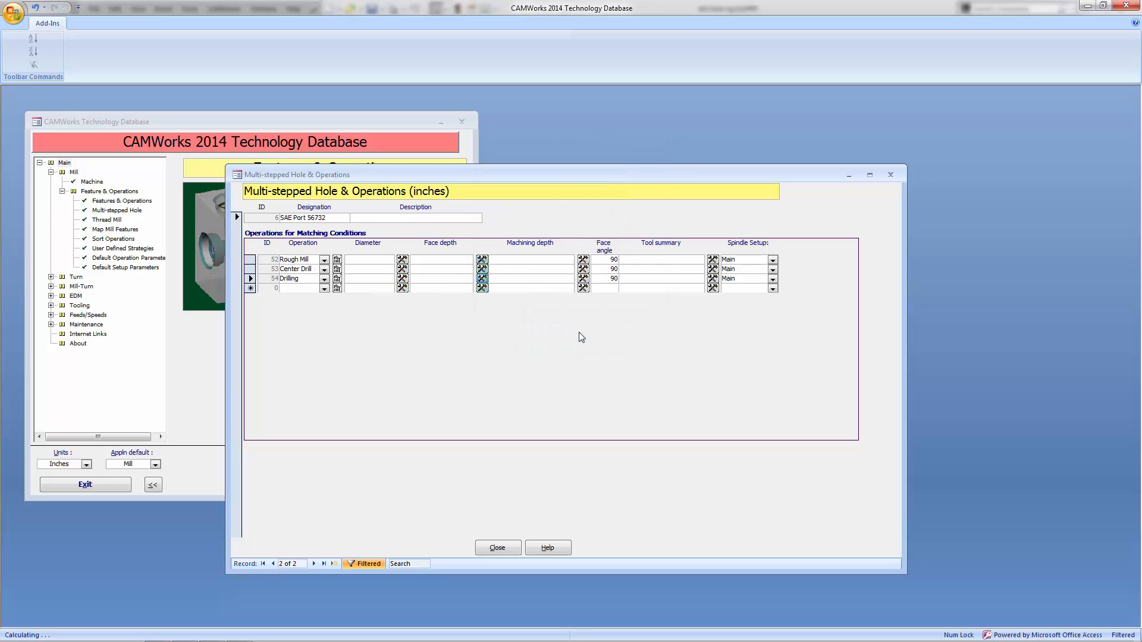
- Set the Drilling operation's machining depth expression to the bottom of Cylinder 4 and include the tip length
left_click(584, 280)
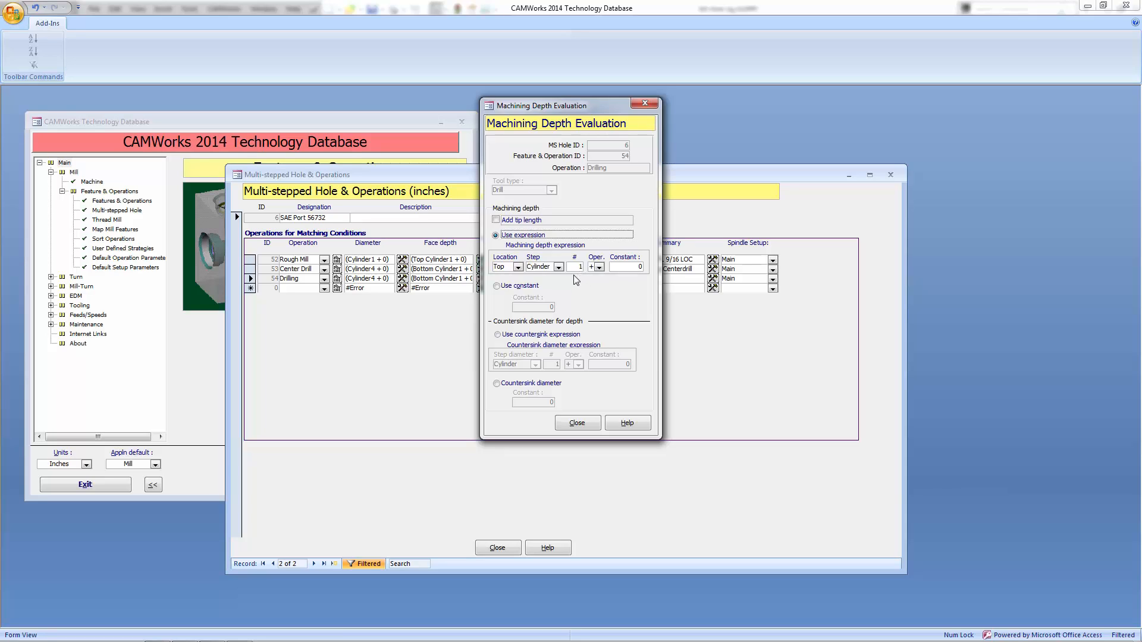
double_click(577, 267)
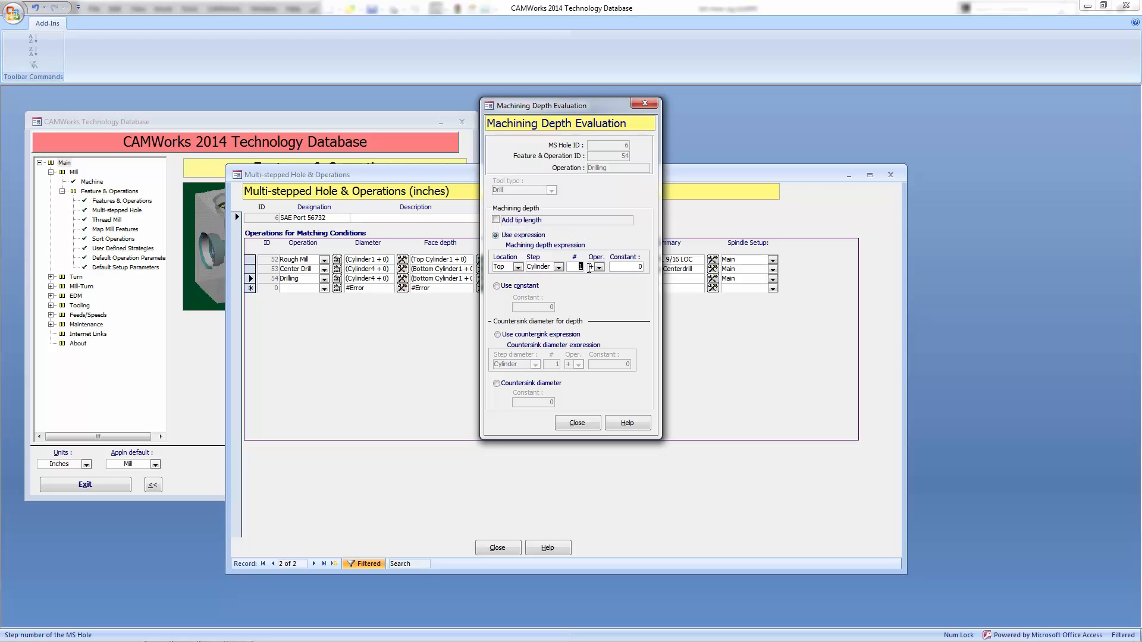
left_click(518, 267)
left_click(506, 285)
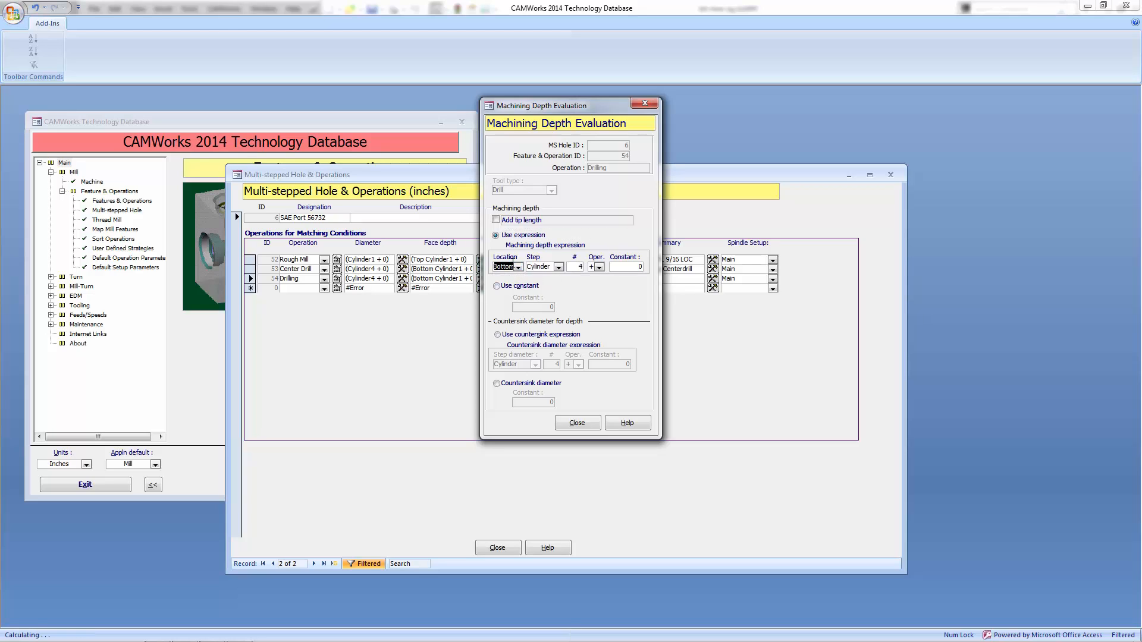
left_click(496, 221)
left_click(576, 422)
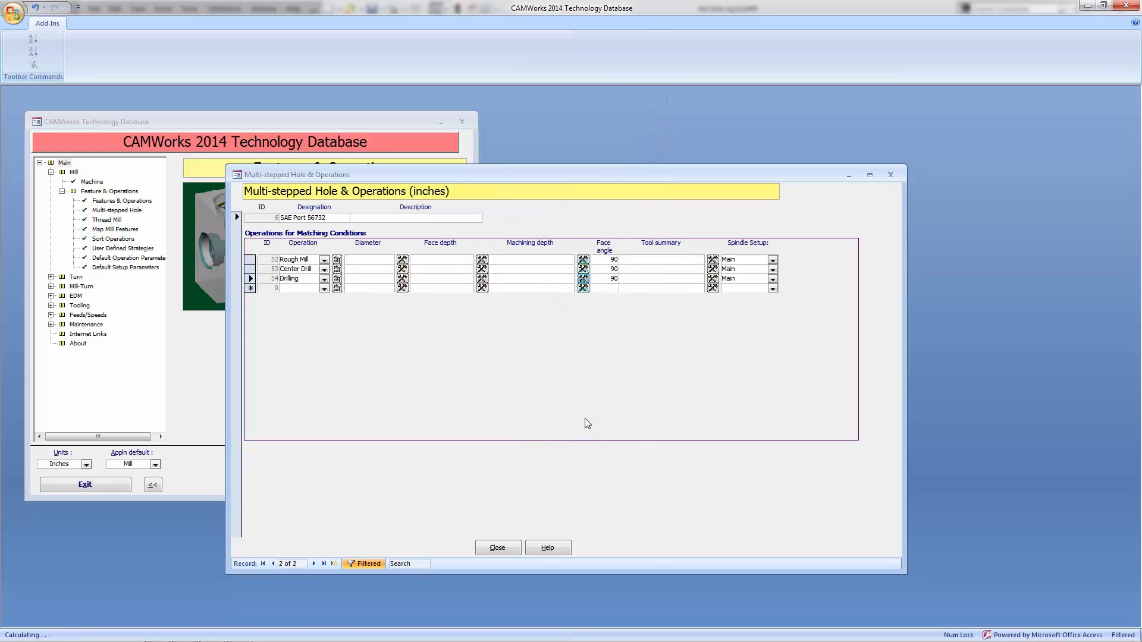
- Choose the Drilling tool by expression, with the lower tool diameter set to Cylinder 4 minus .005
left_click(713, 279)
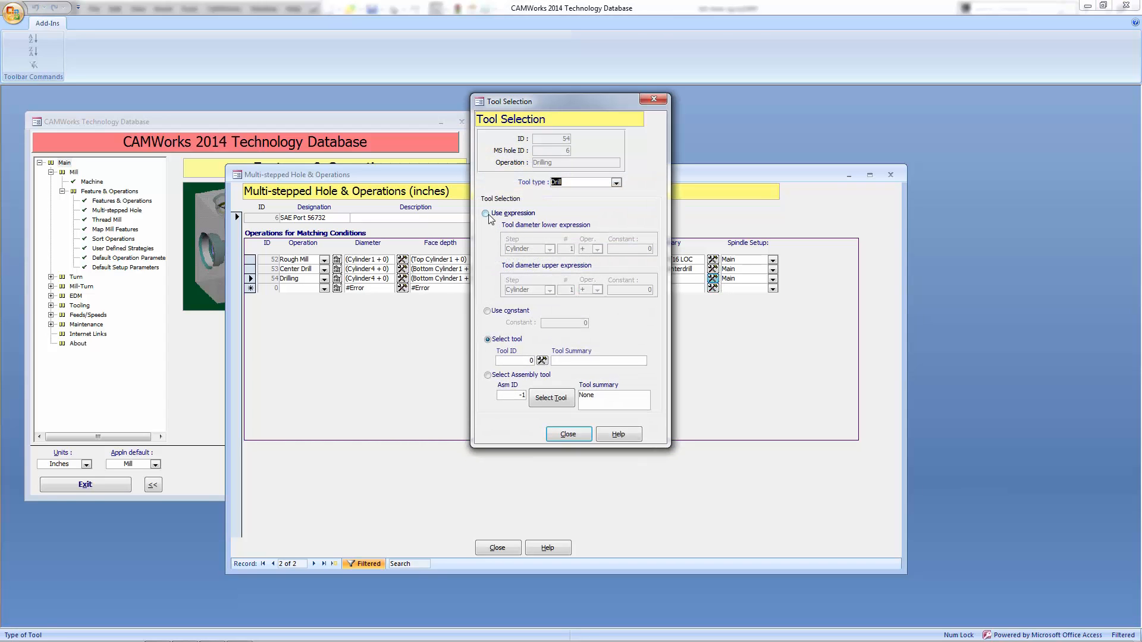
left_click(487, 214)
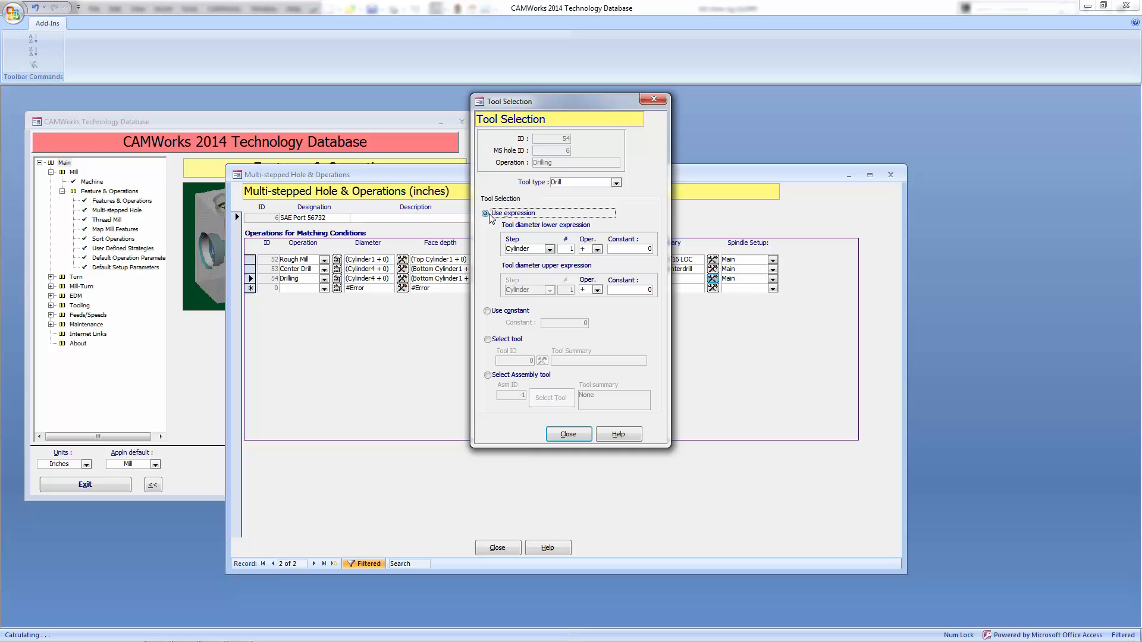
left_click(571, 250)
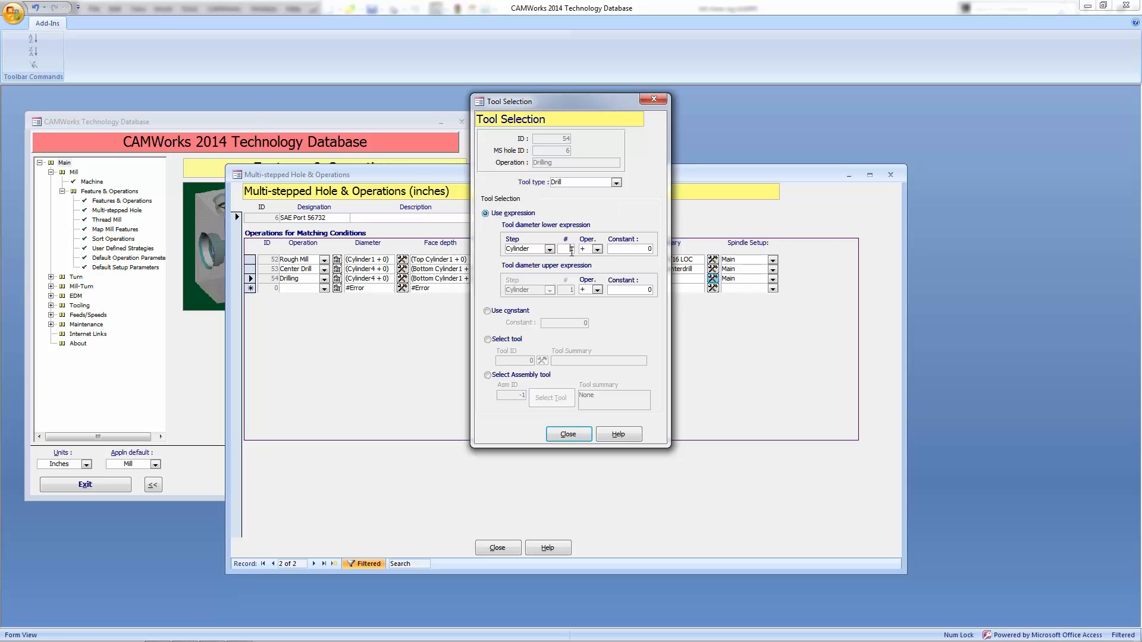
double_click(571, 250)
type("4")
left_click(596, 249)
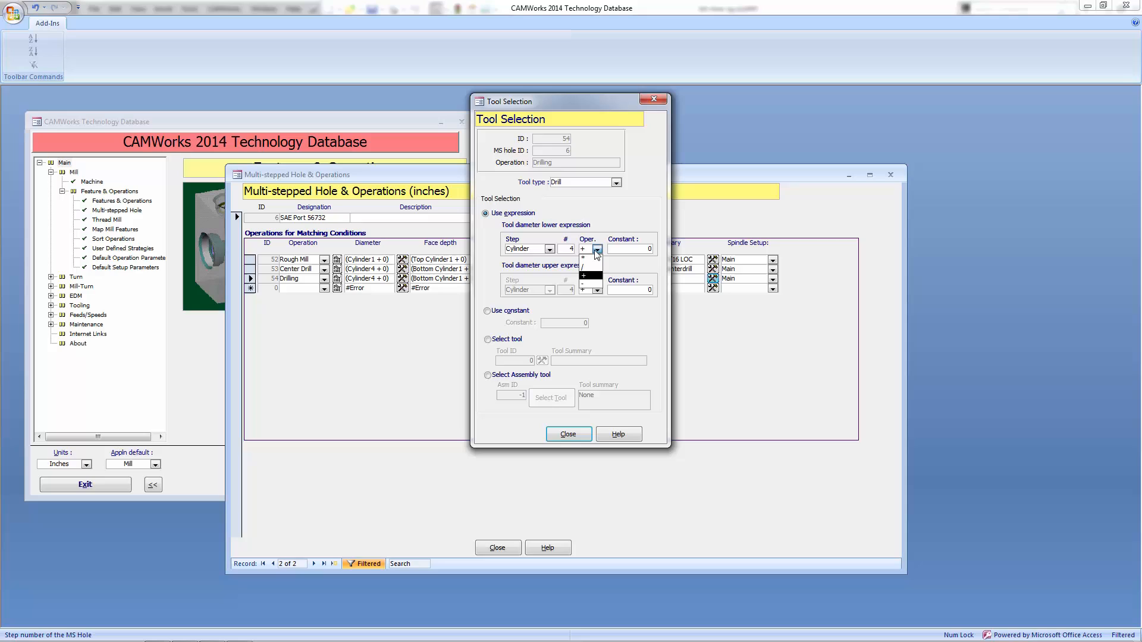
left_click(590, 285)
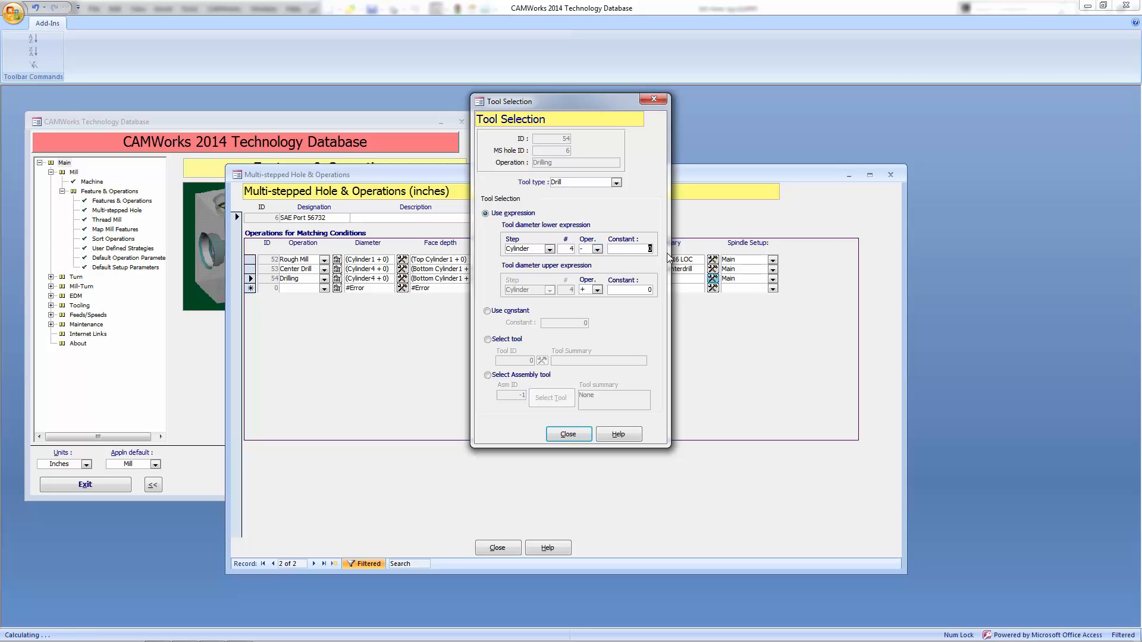
key("Tab")
type(".005")
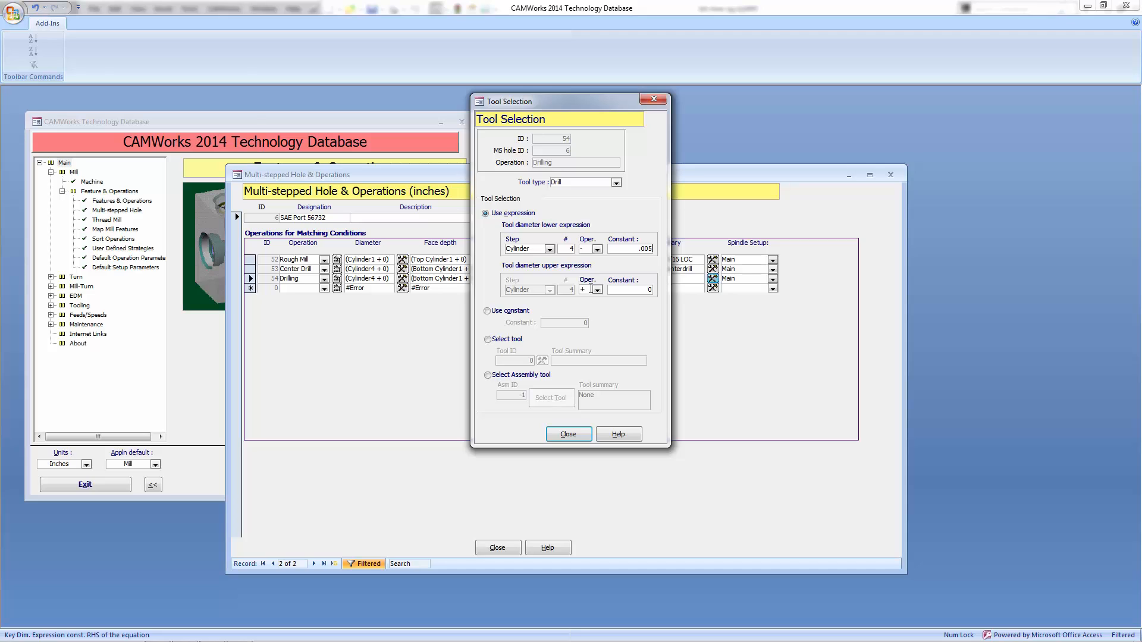
left_click(568, 434)
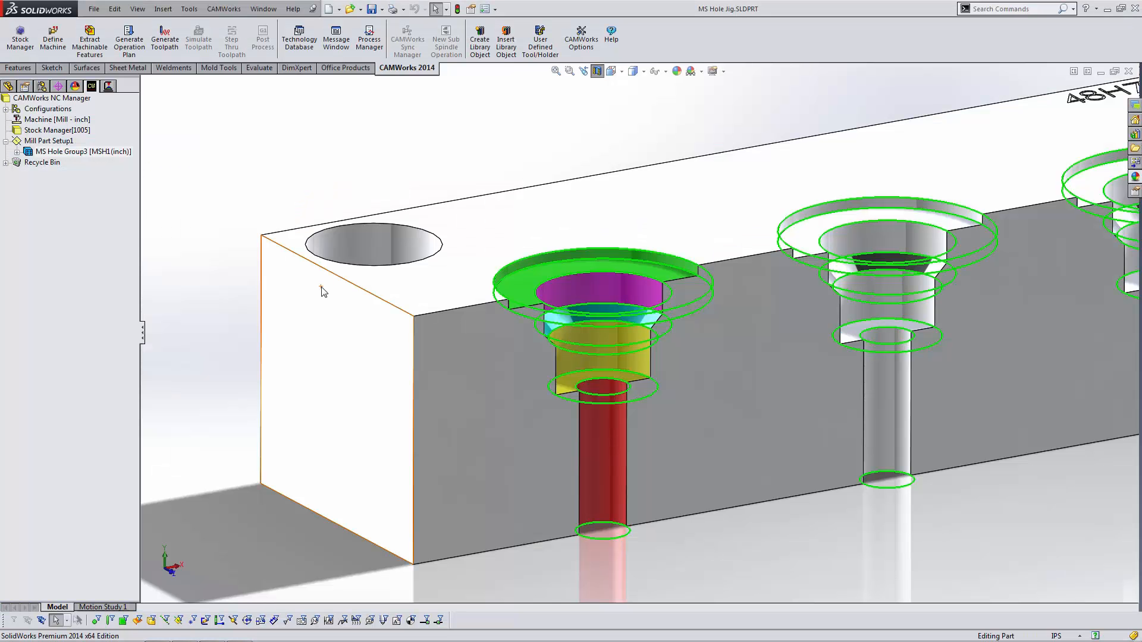
- Select the port's second cylinder face on the SolidWorks model, and return to the Technology Database to add another Rough Mill operation below Drilling
left_click(626, 287)
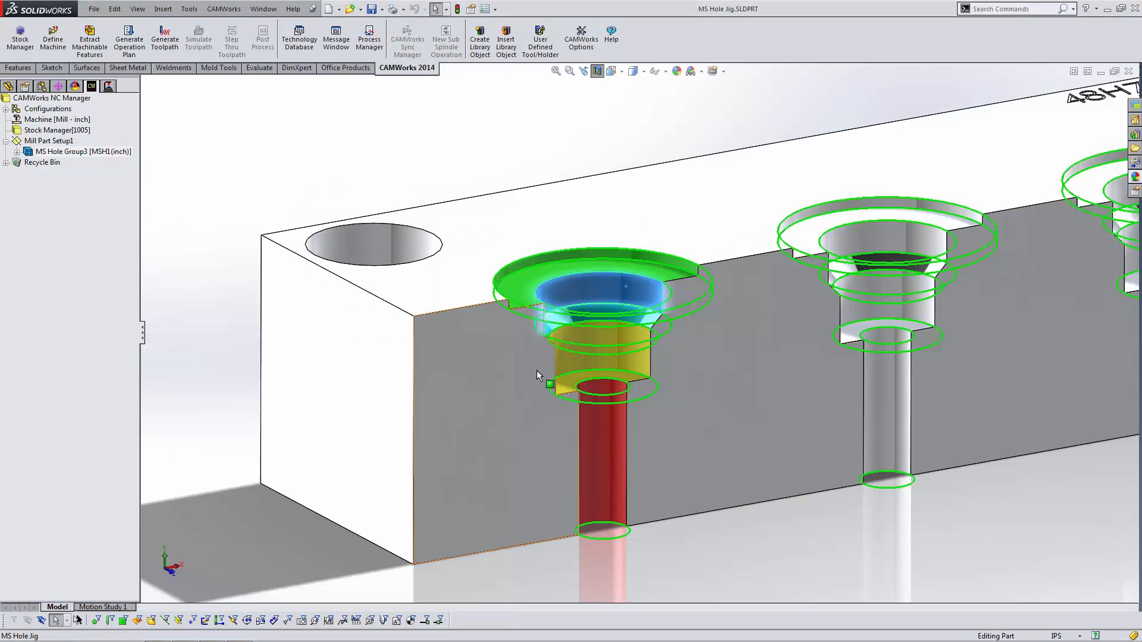
key("alt+Tab")
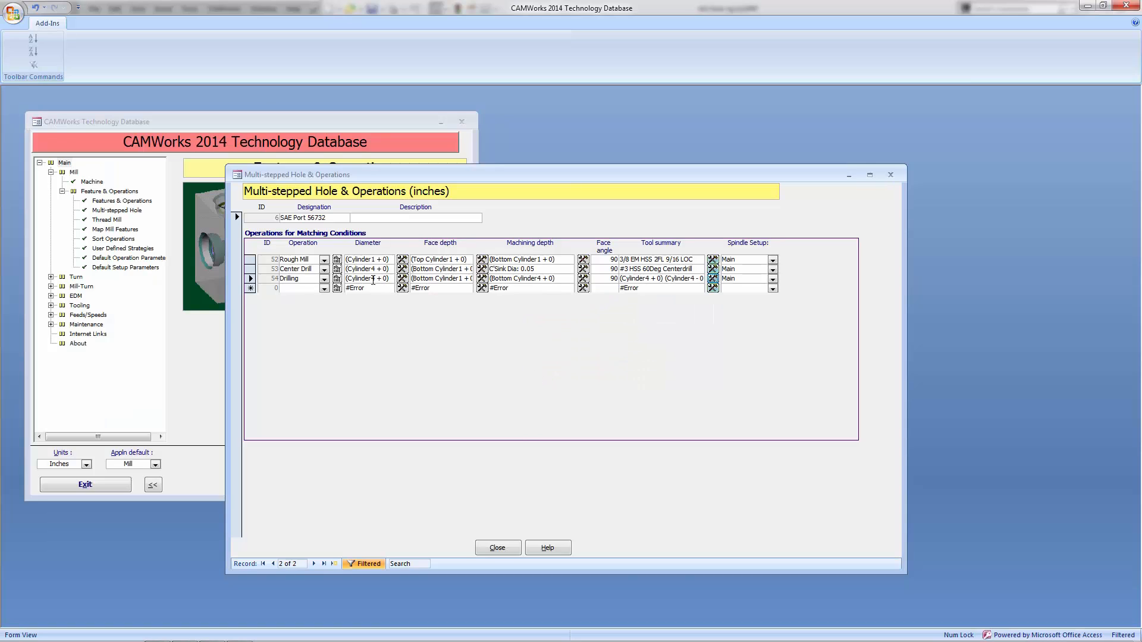
left_click(324, 288)
left_click(296, 306)
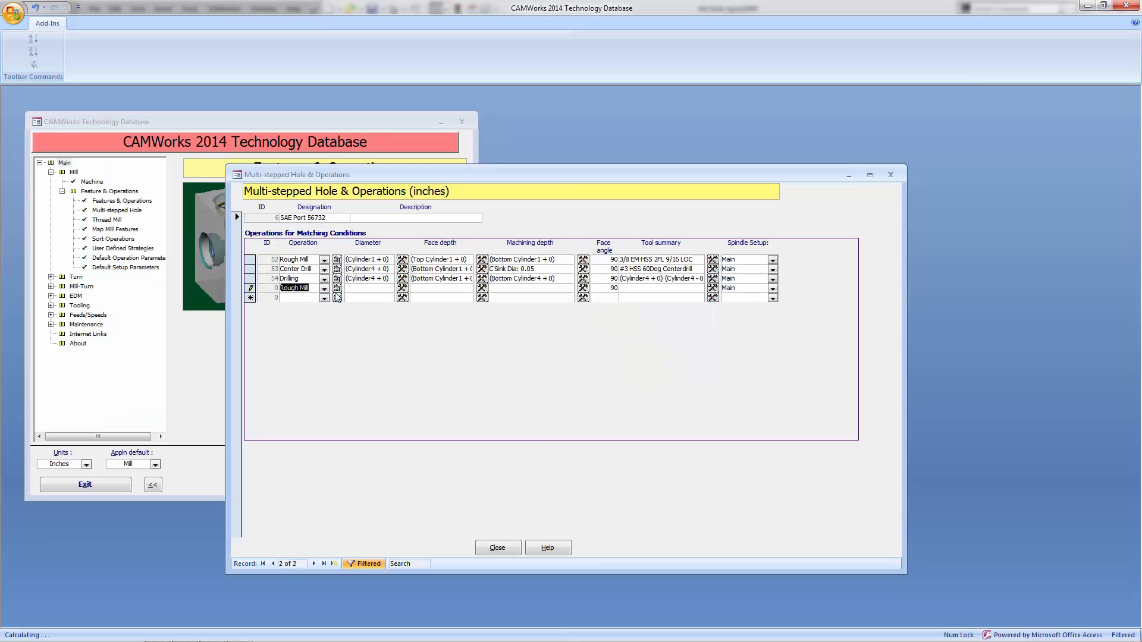
- Set the new Rough Mill's pocketing pattern to Spiral Out and its side allowance to 0
left_click(336, 290)
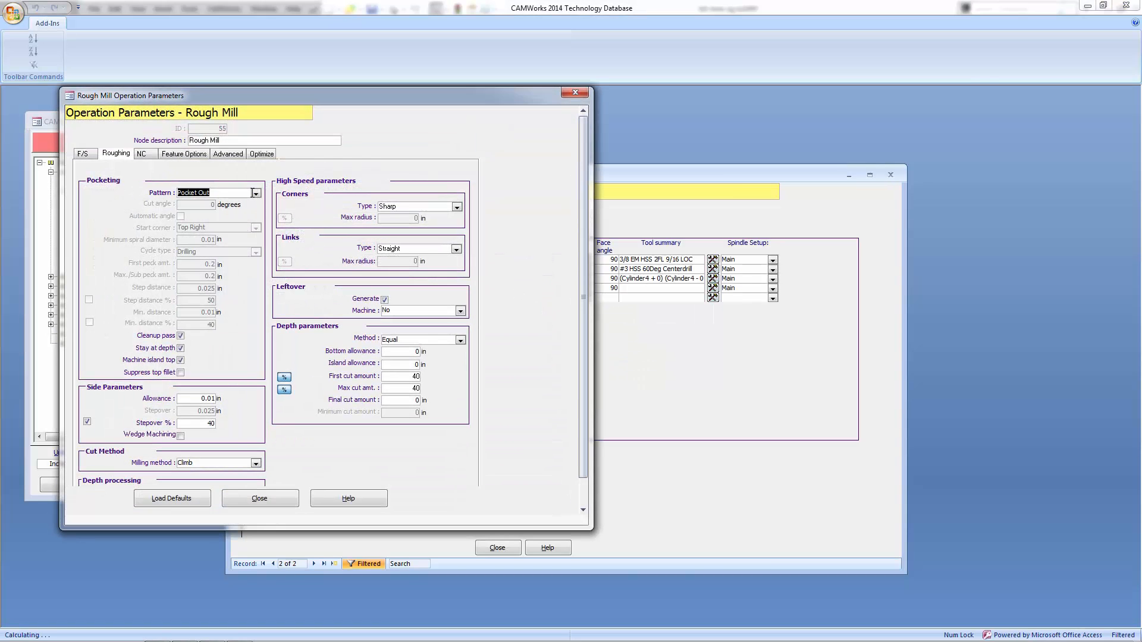
left_click(256, 193)
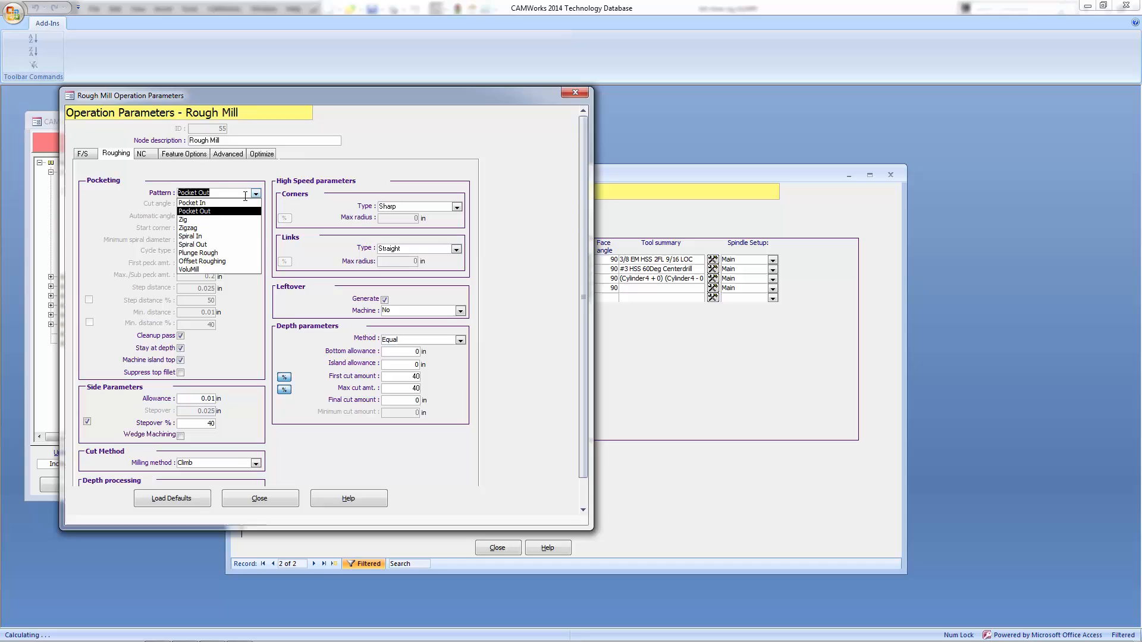
left_click(216, 245)
left_click(201, 399)
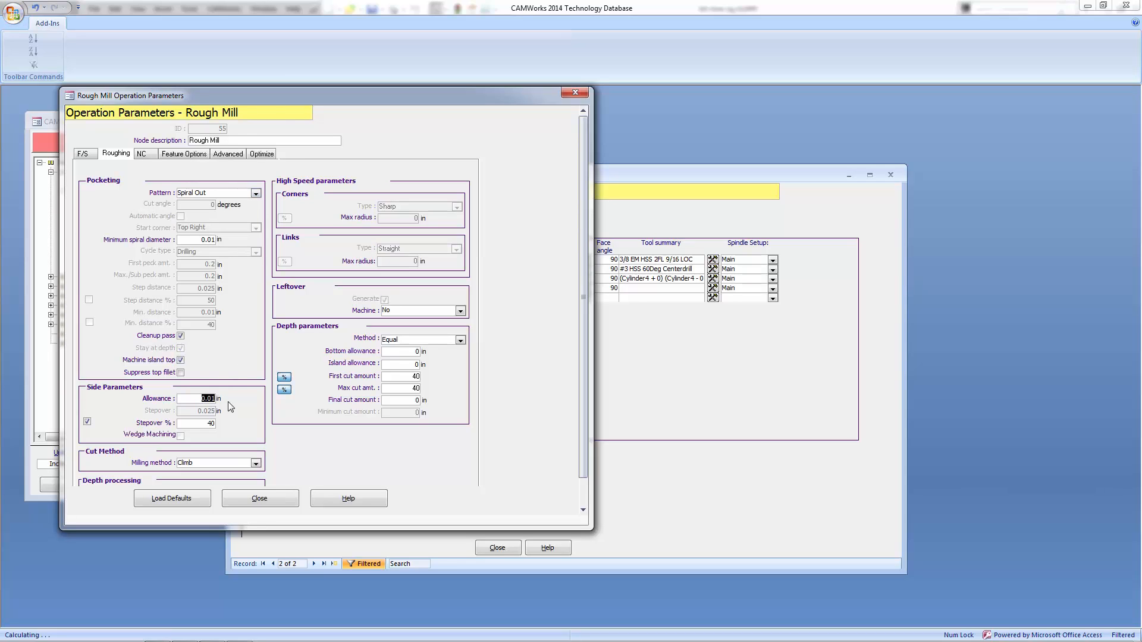
type("0")
left_click(262, 498)
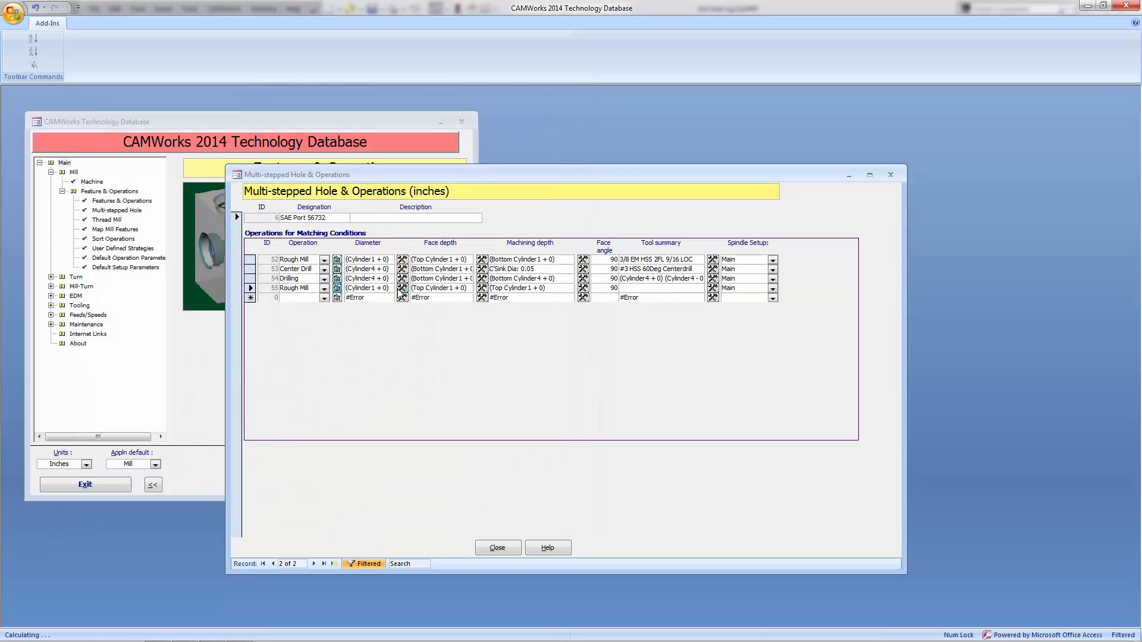
- Base the second Rough Mill's diameter expression on Cylinder 2
left_click(402, 289)
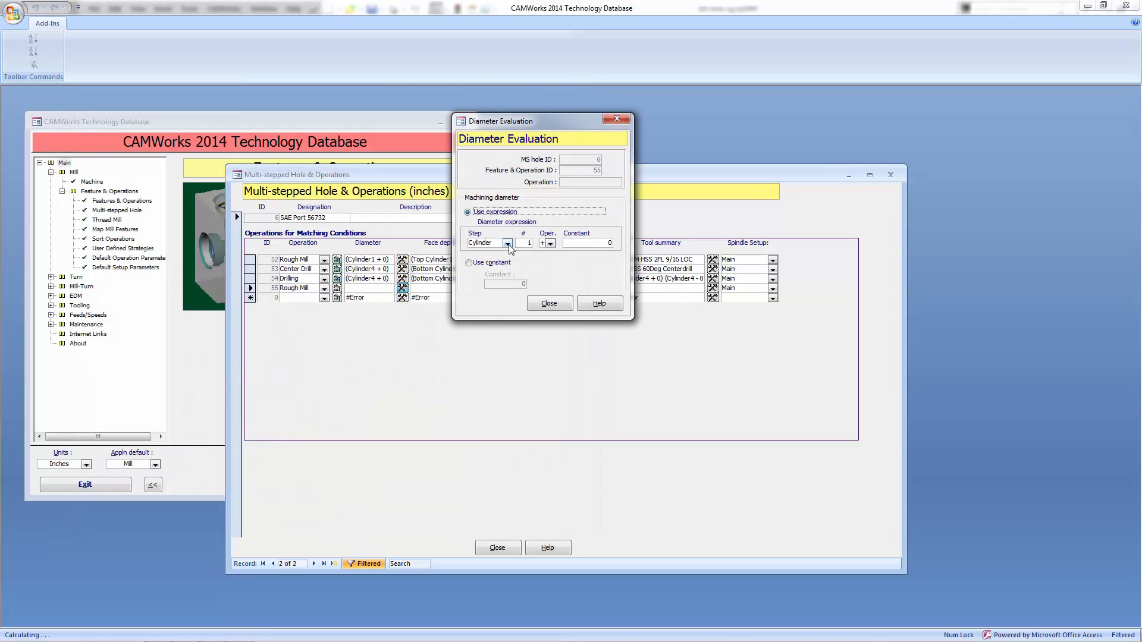
double_click(528, 244)
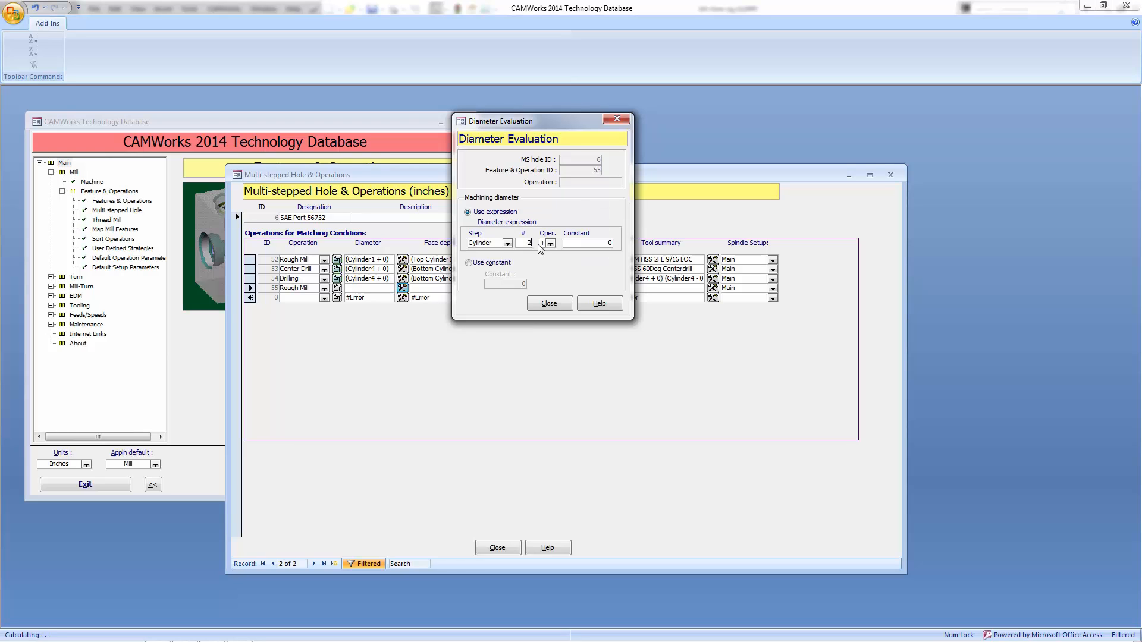
type("2")
left_click(548, 303)
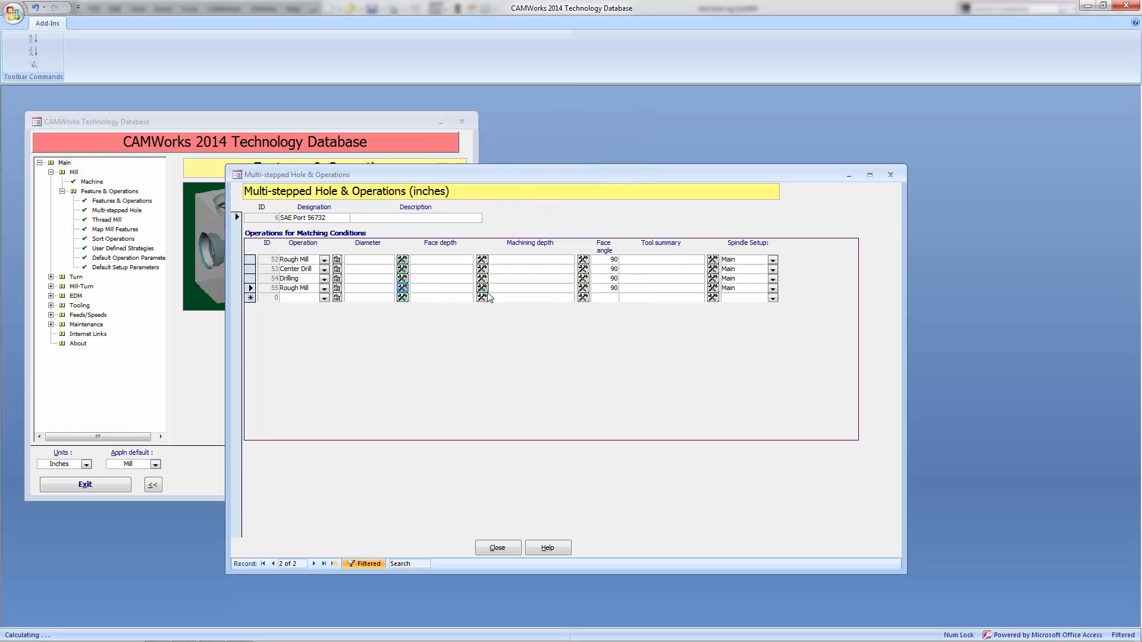
- Edit the cylinder number in the second Rough Mill's face depth expression, with Top as the location
left_click(402, 288)
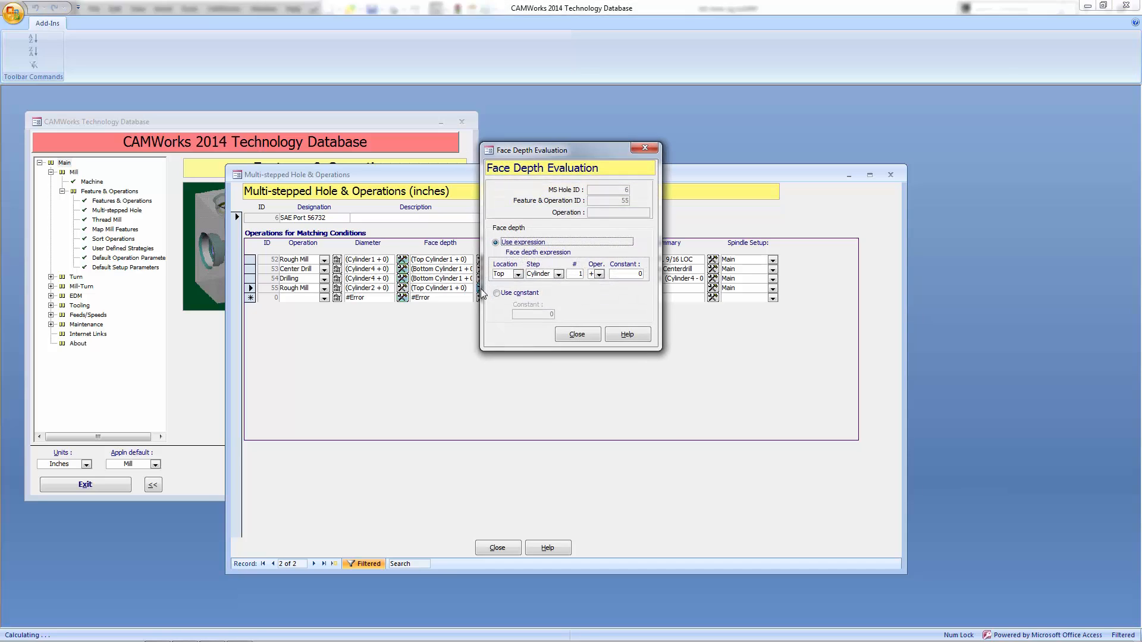
double_click(580, 274)
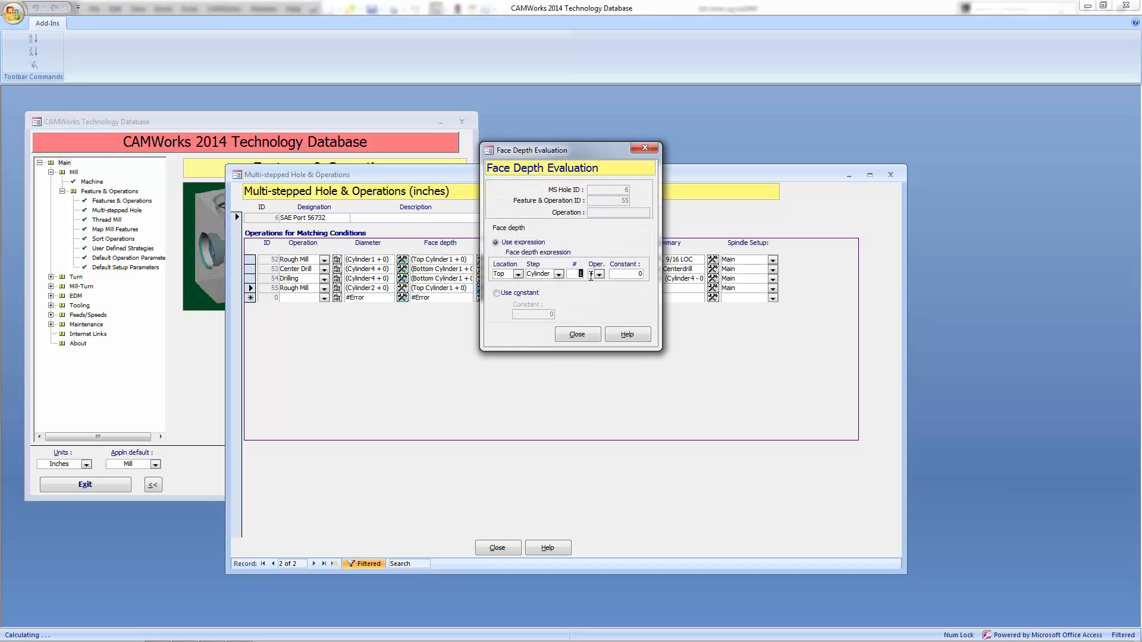
left_click(577, 334)
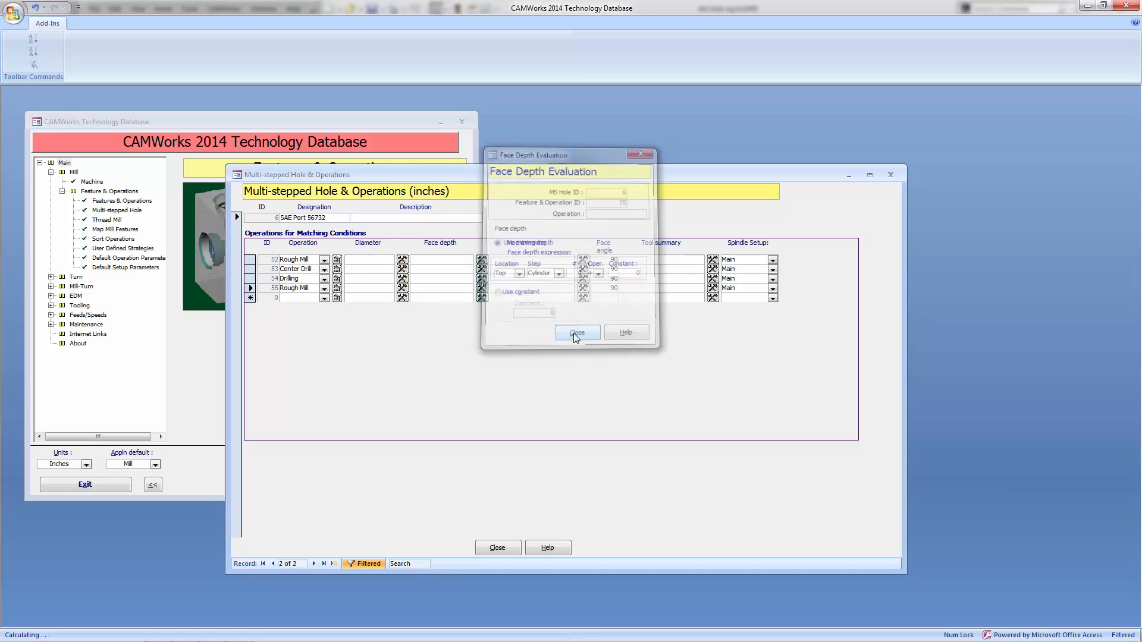
- Set the second Rough Mill's machining depth expression to the bottom of Cylinder 2
left_click(583, 289)
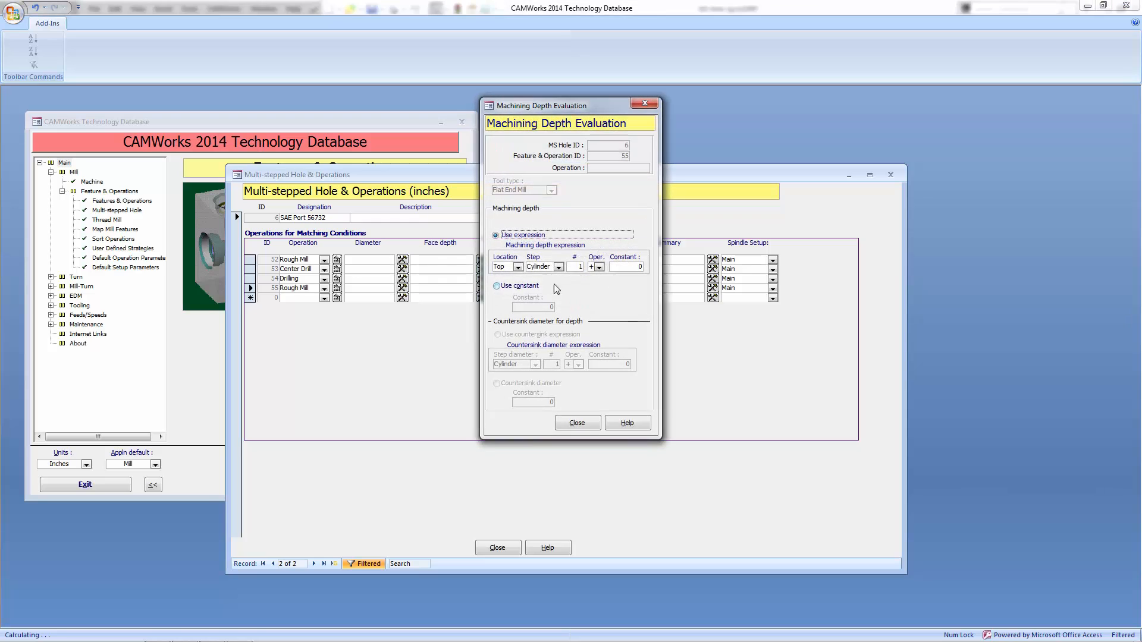
left_click(518, 267)
left_click(505, 285)
double_click(584, 268)
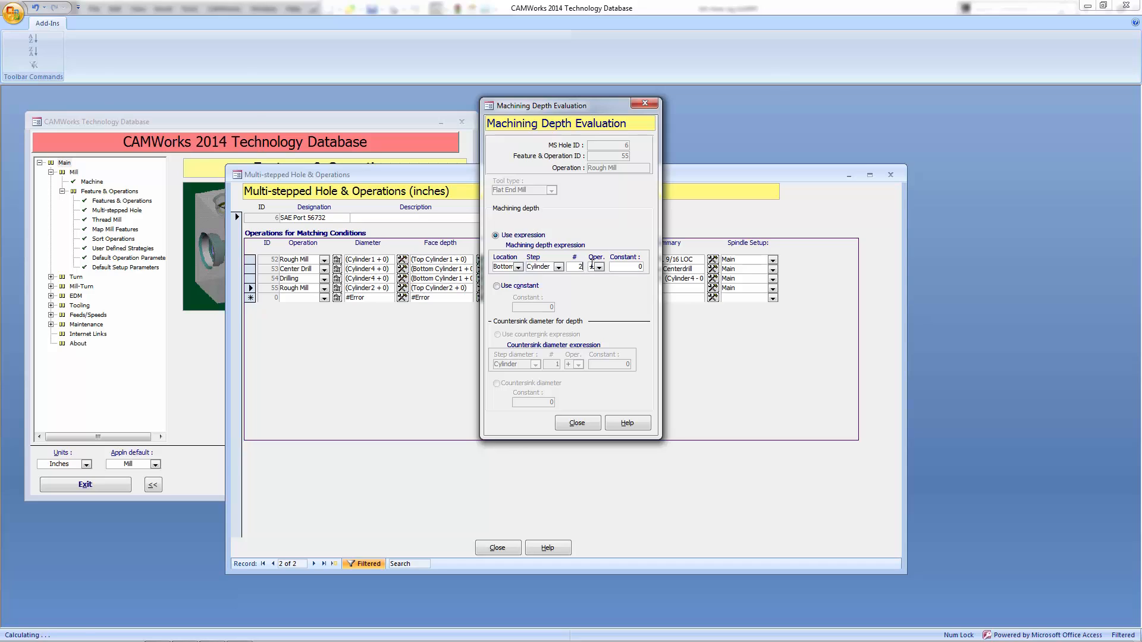
left_click(575, 423)
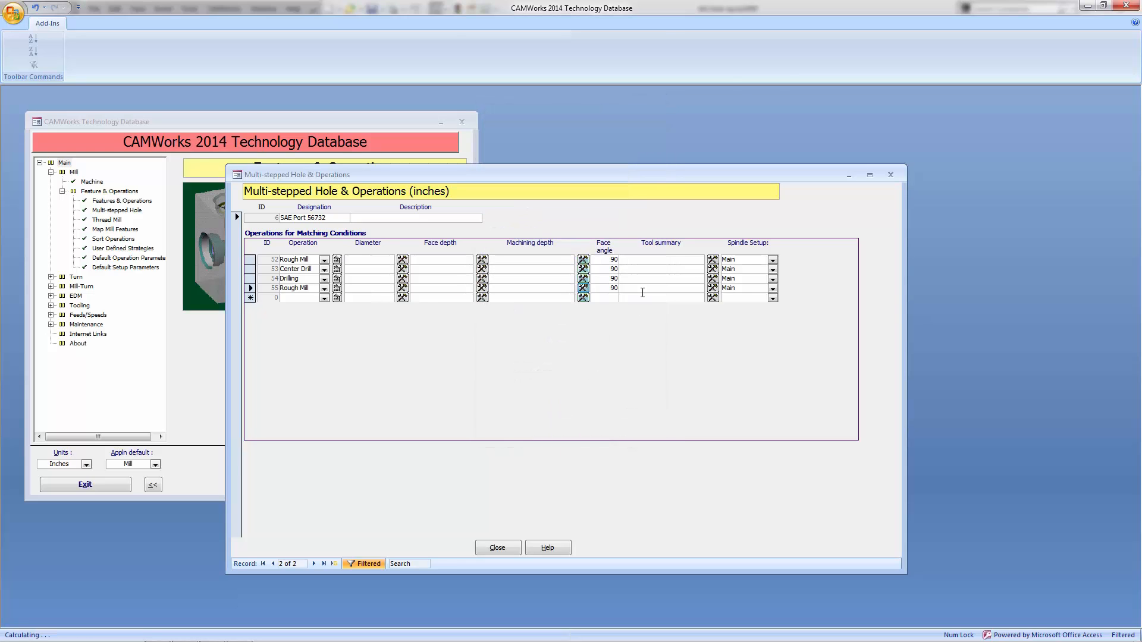
- Open the second Rough Mill's tool selection, and examine the Cylinder 2 and Cylinder 3 dimensions in the MS Hole Group3 parameters in SolidWorks
left_click(713, 288)
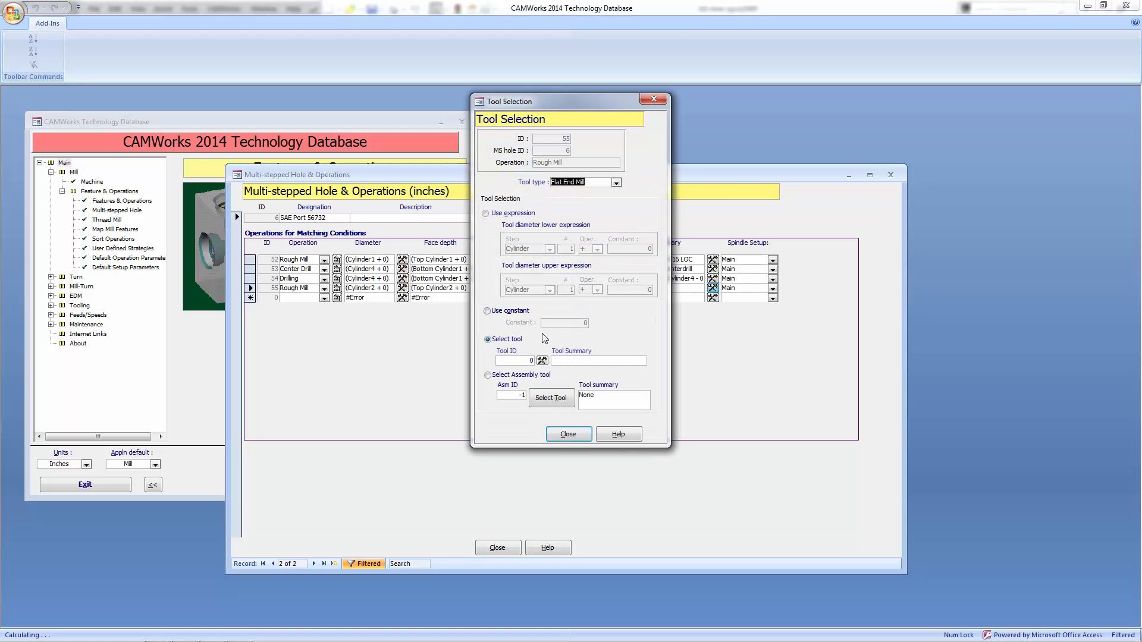
left_click(542, 360)
key("alt+Tab")
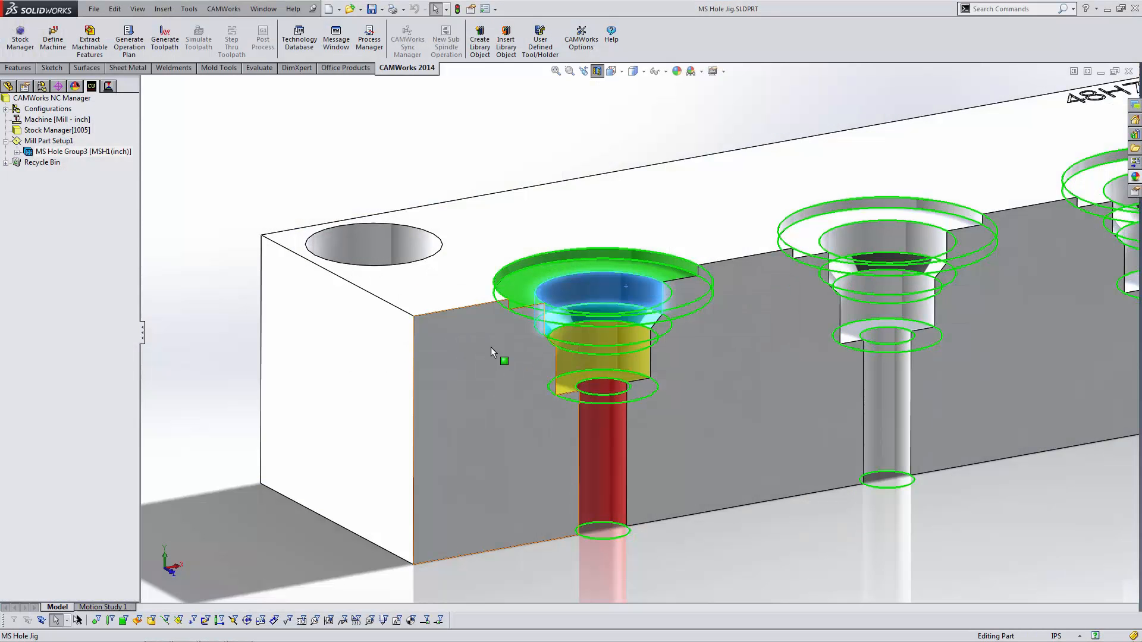
double_click(60, 152)
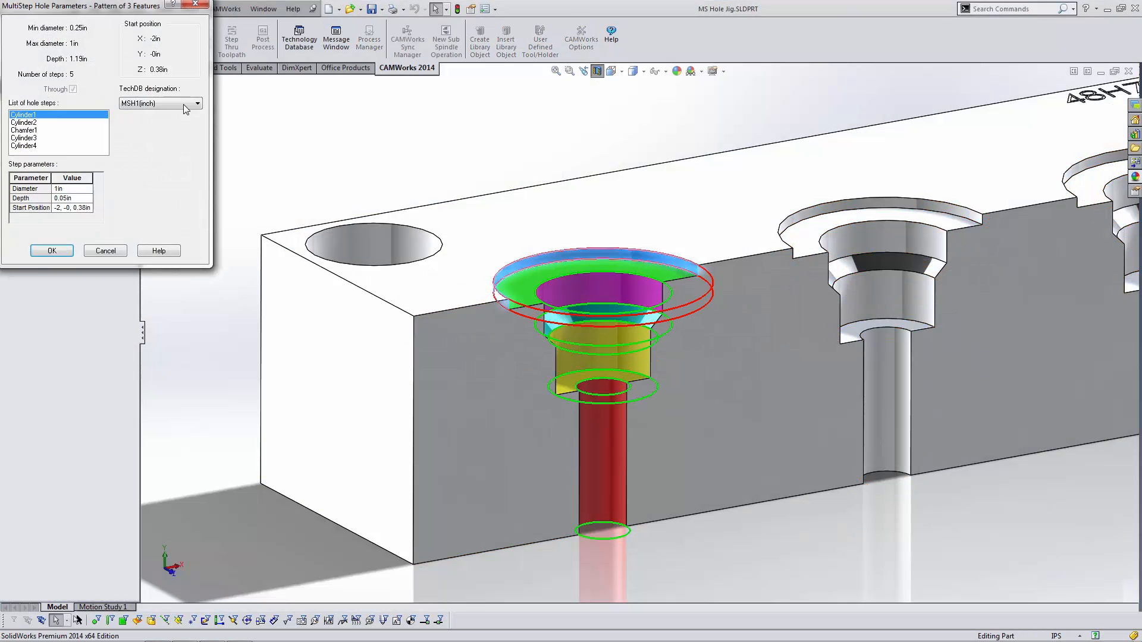
left_click_drag(132, 10, 328, 123)
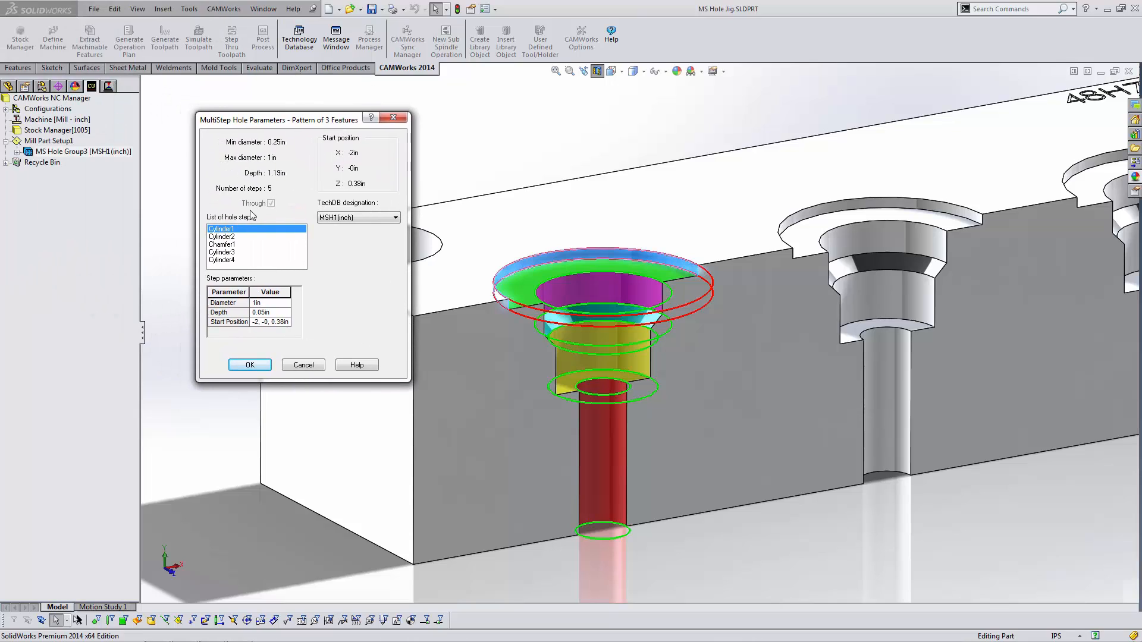
left_click(233, 237)
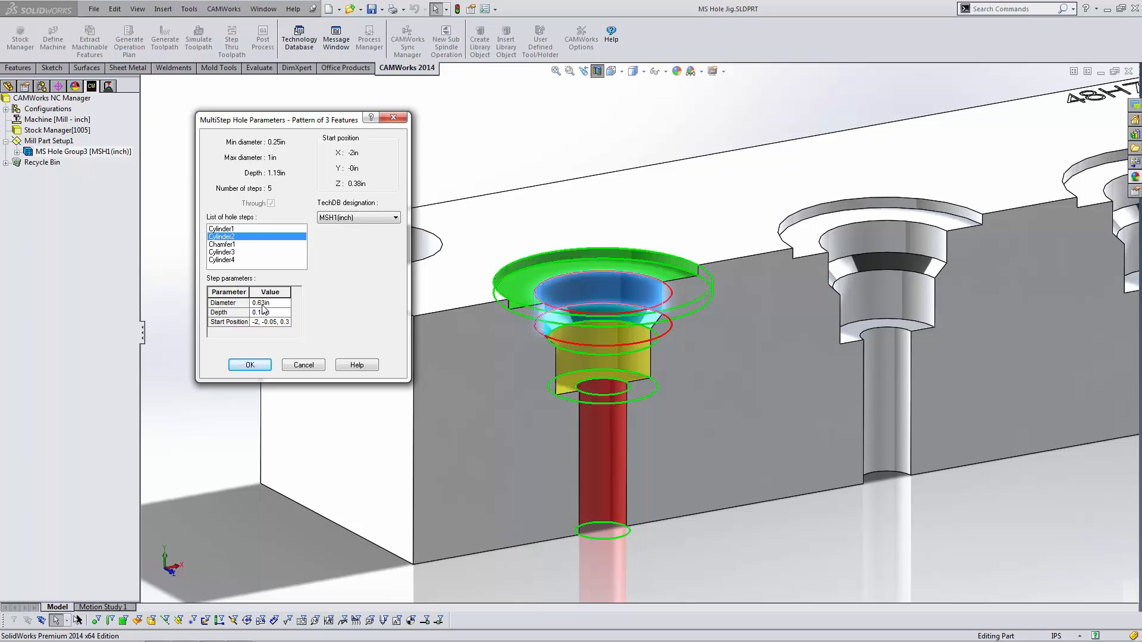
left_click(222, 254)
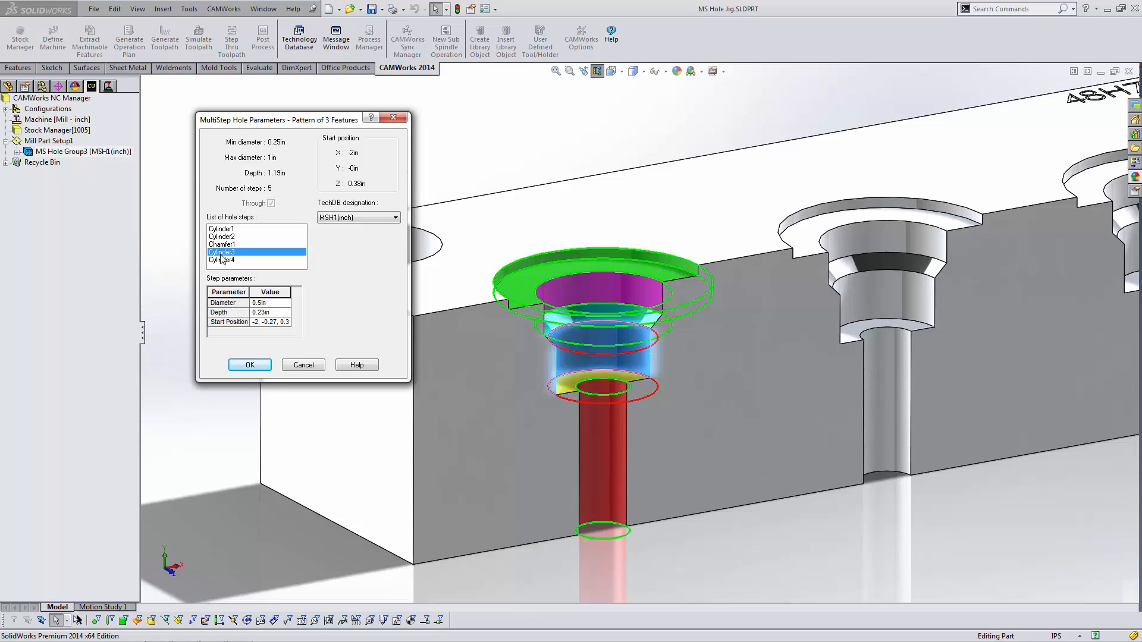
left_click(318, 366)
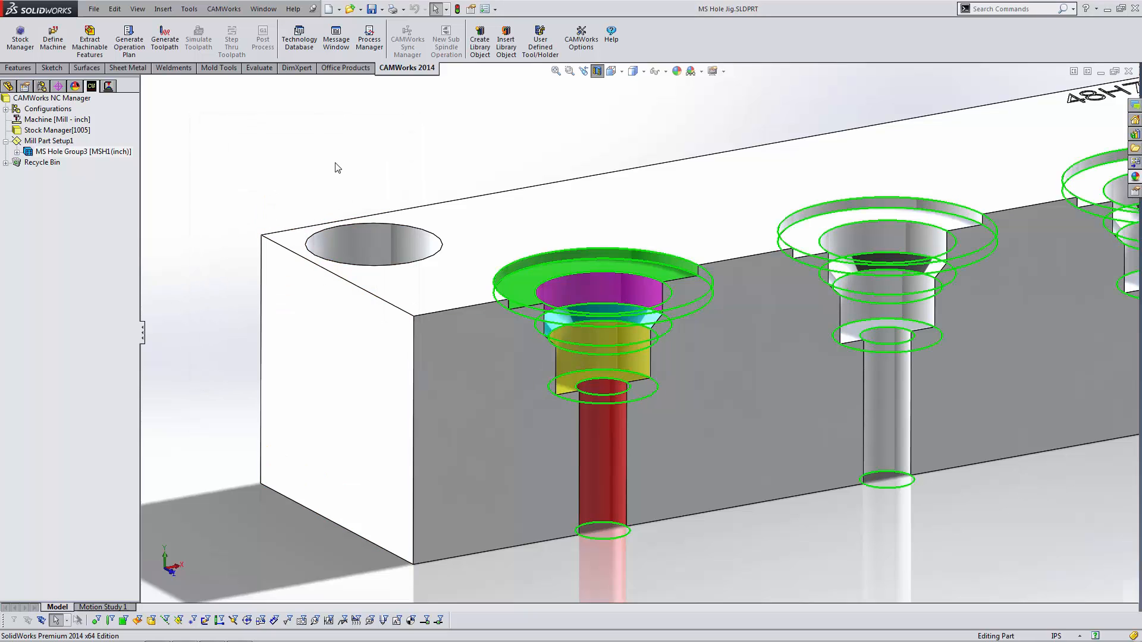
- Return to the Technology Database and assign flat end mill 680, 1/4 EM HSS 2FL 1/2 LOC, to the second Rough Mill
key("alt+Tab")
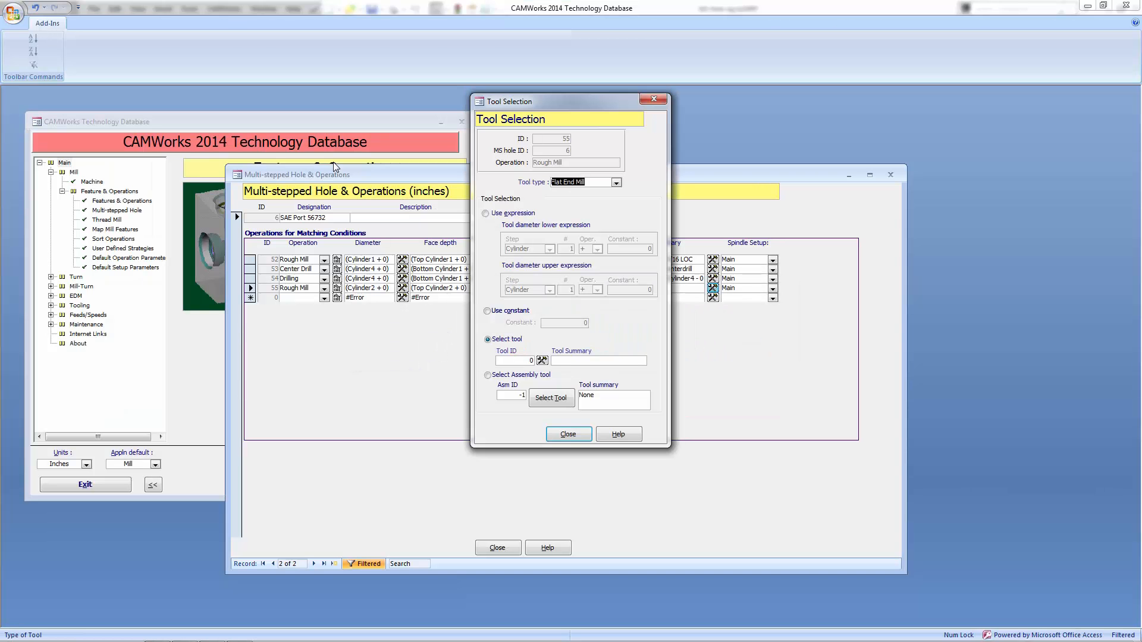
left_click(542, 360)
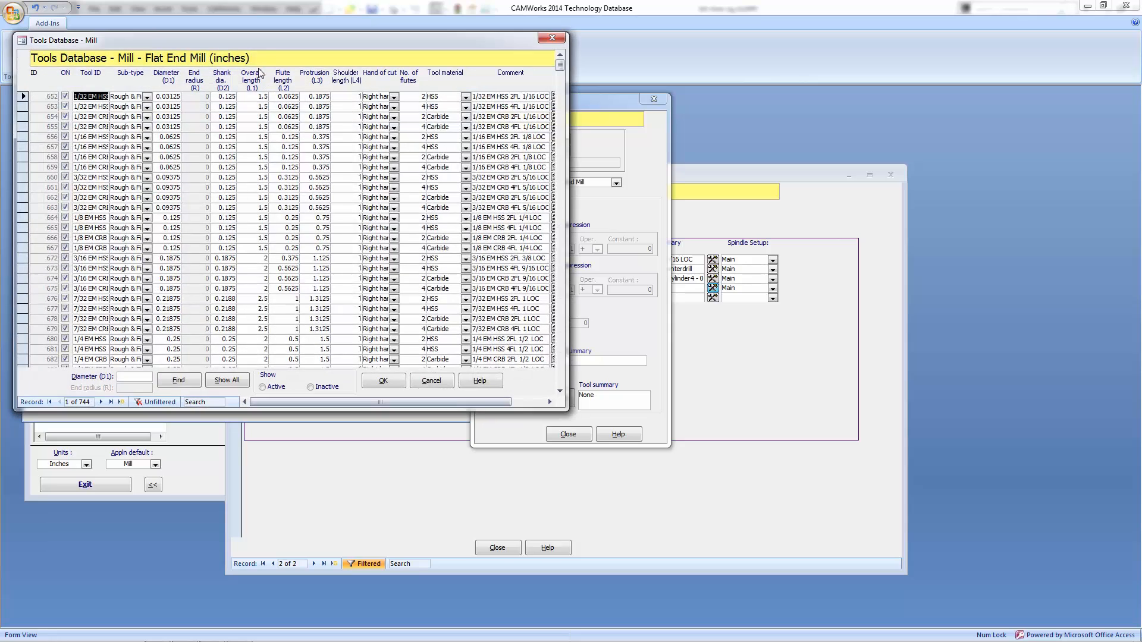
left_click_drag(259, 44, 279, 73)
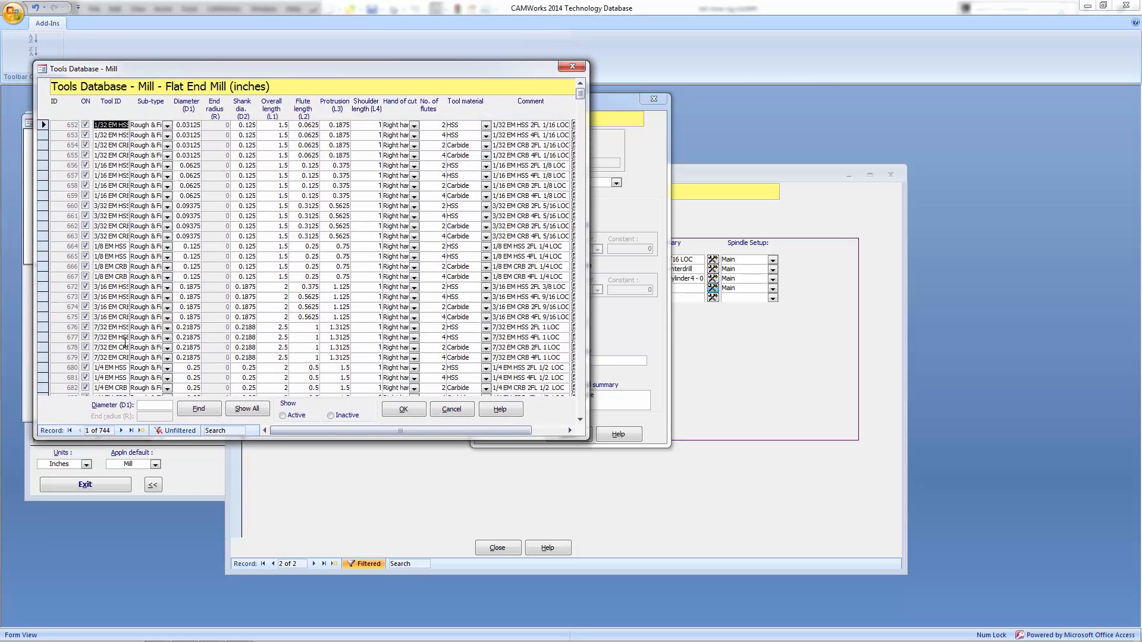
left_click(50, 369)
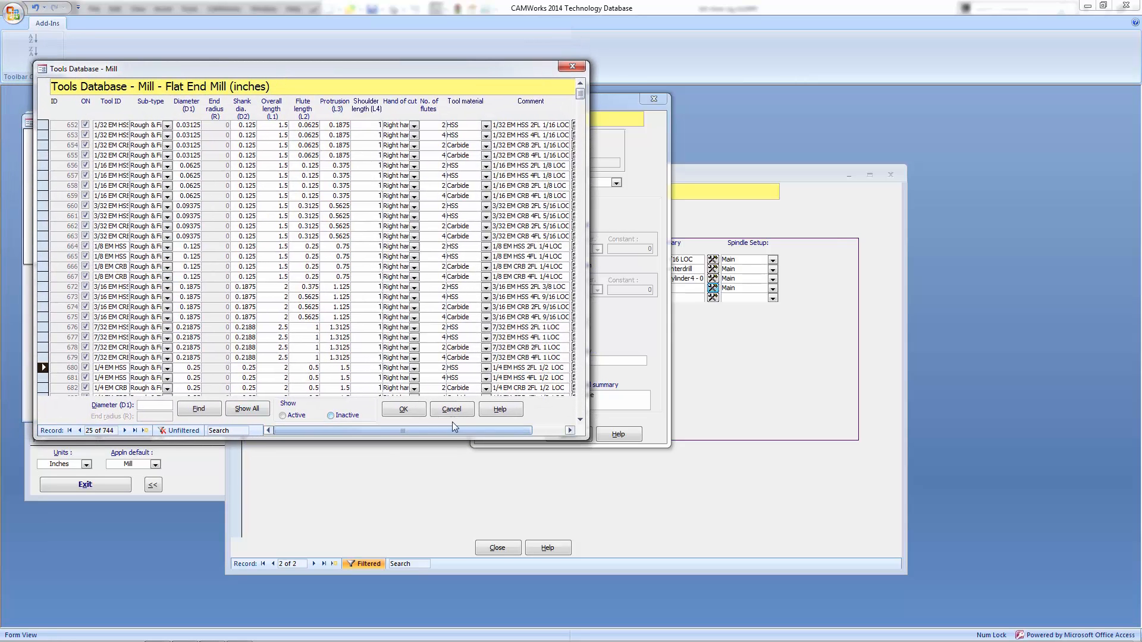
left_click(418, 412)
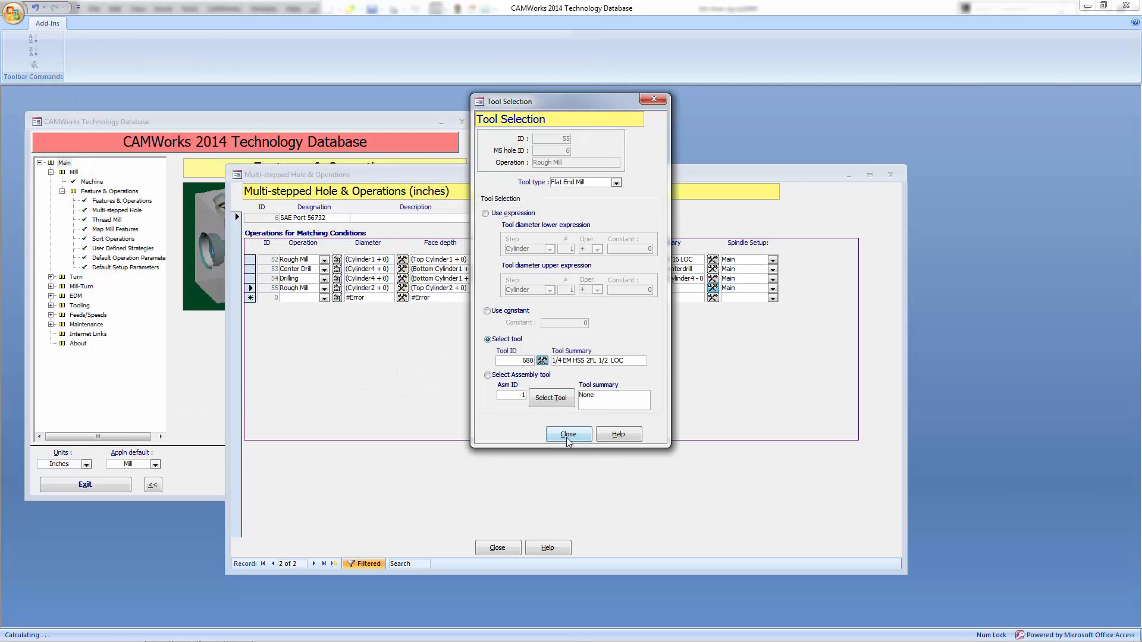
left_click(566, 437)
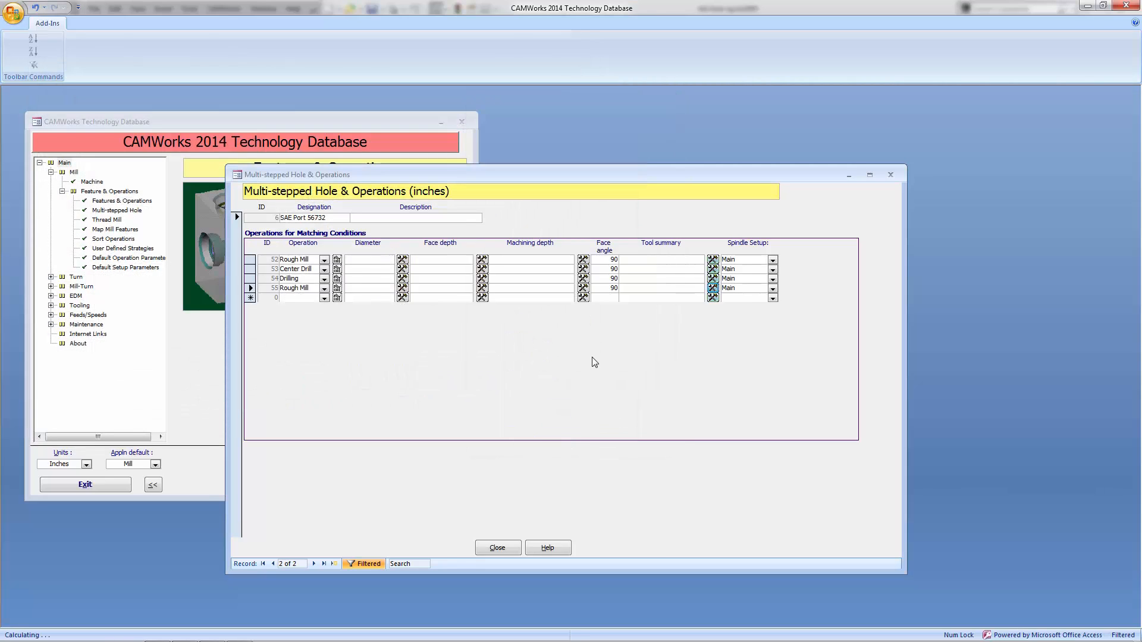
- Add a third Rough Mill operation at the end of the SAE Port 56732 operation list
left_click(318, 298)
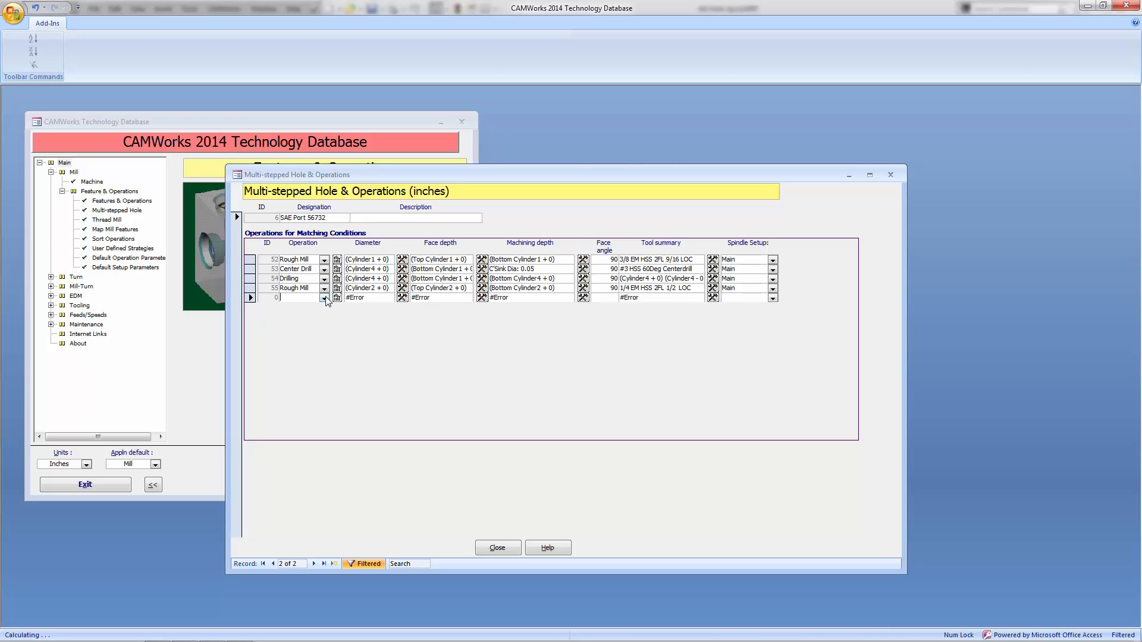
left_click(324, 298)
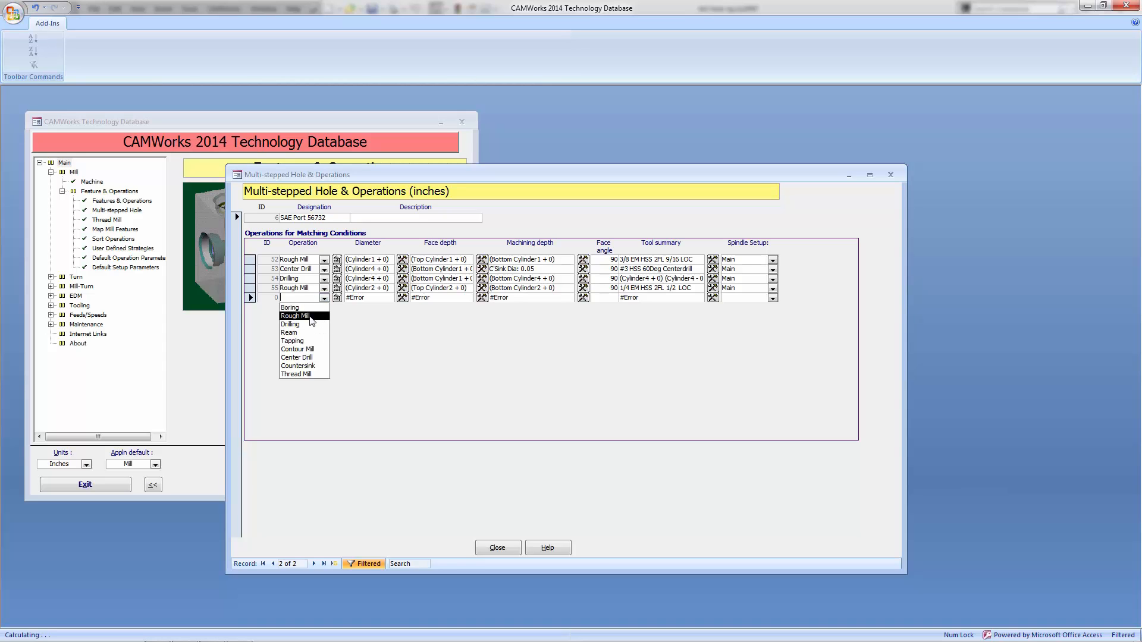
left_click(311, 316)
- Set the third Rough Mill's pocketing pattern to Spiral Out and its side allowance to 0
left_click(337, 297)
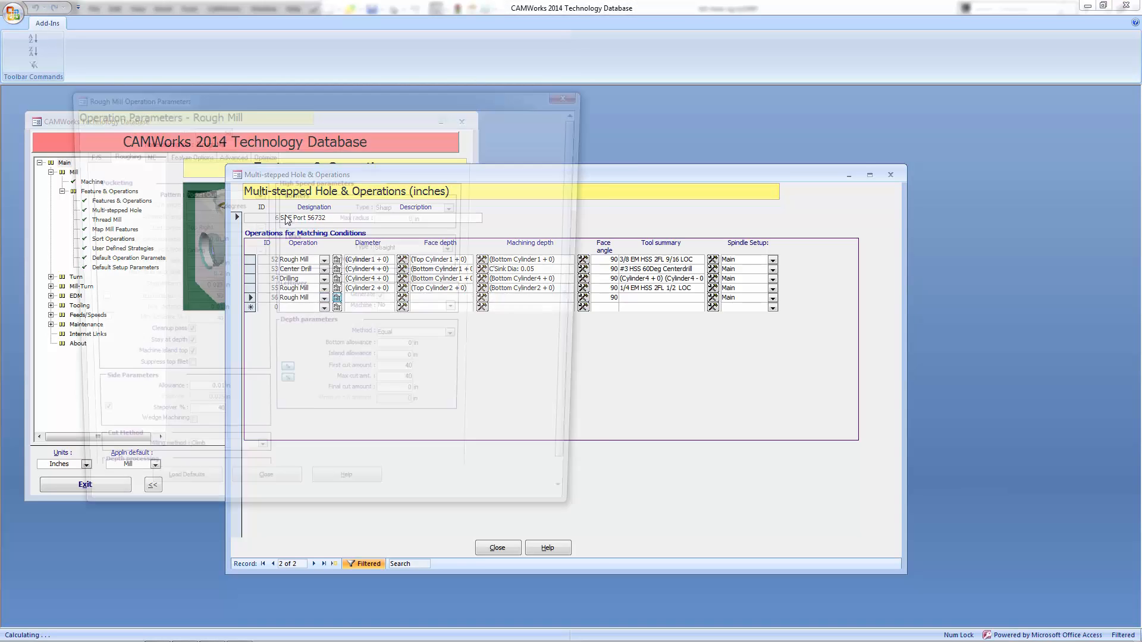
left_click(256, 192)
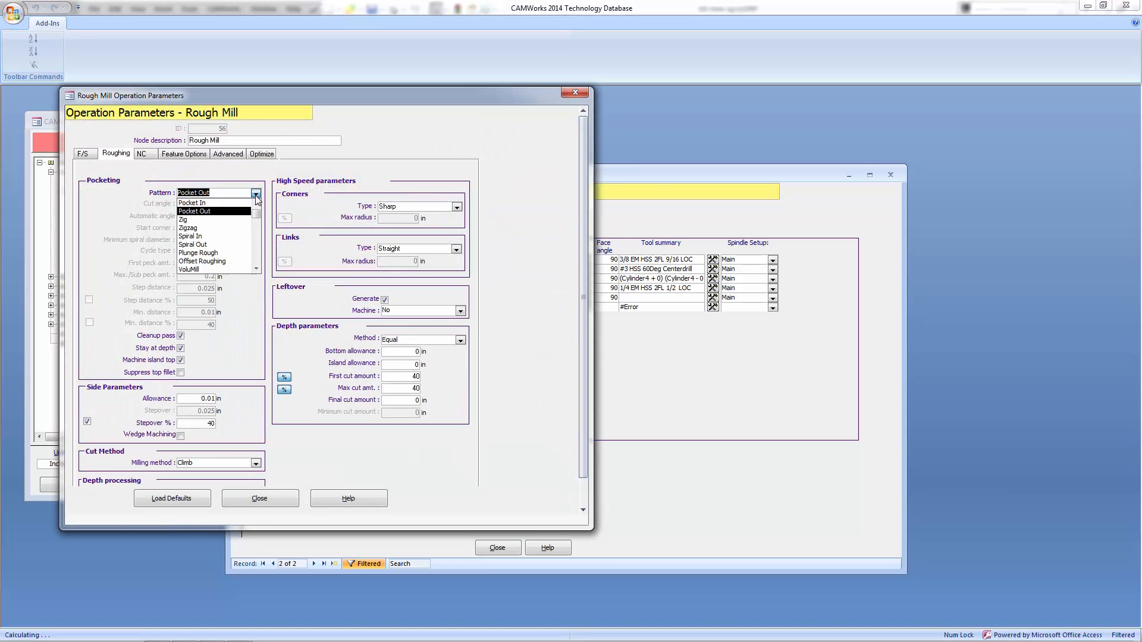
left_click(229, 244)
double_click(207, 398)
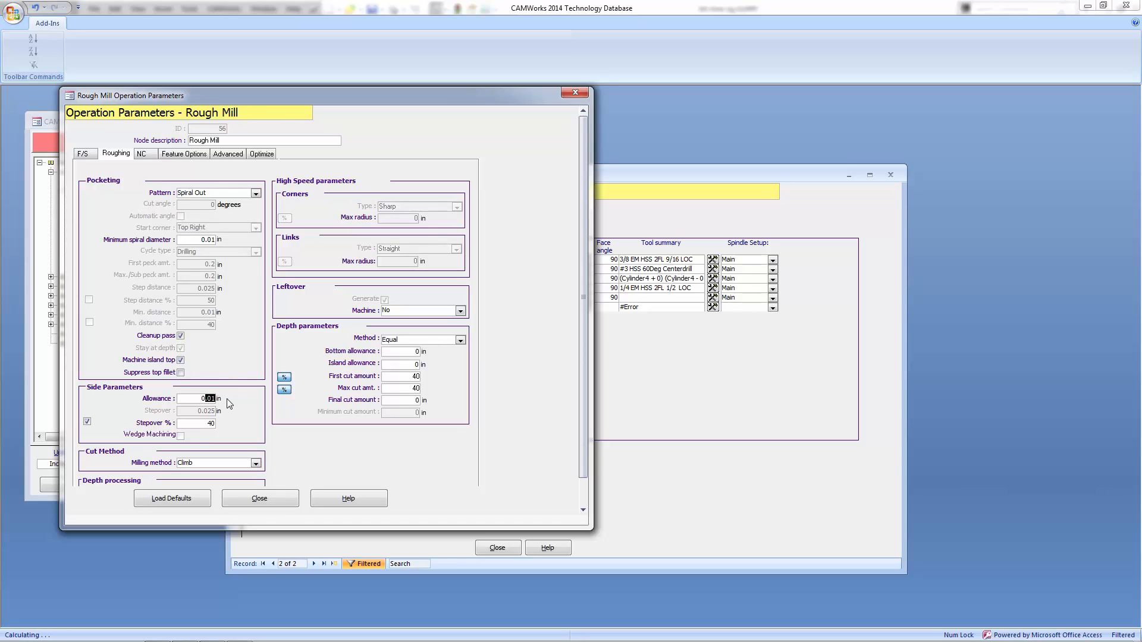
key("BackSpace")
type("0")
left_click(271, 495)
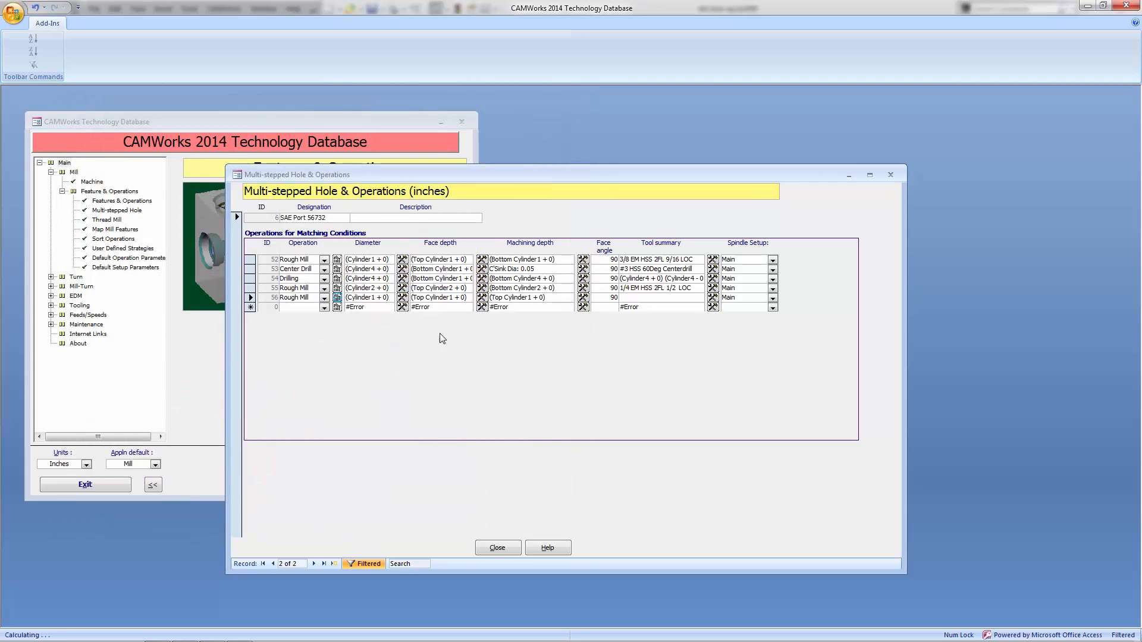
- Base the third Rough Mill's diameter expression on Cylinder 3
left_click(402, 298)
double_click(534, 244)
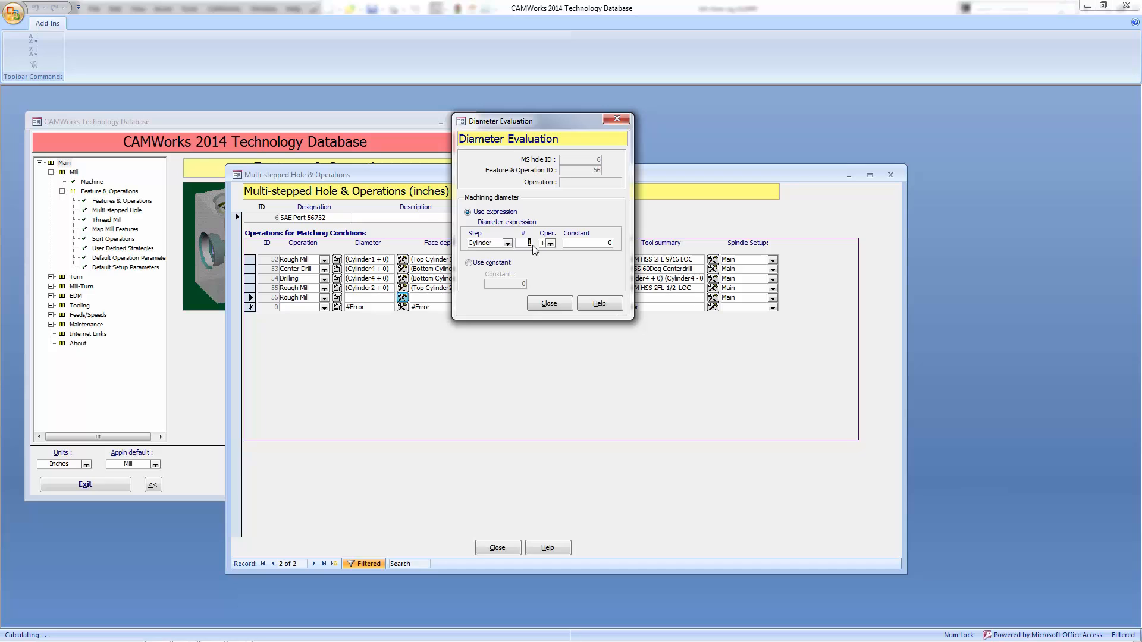
left_click(548, 302)
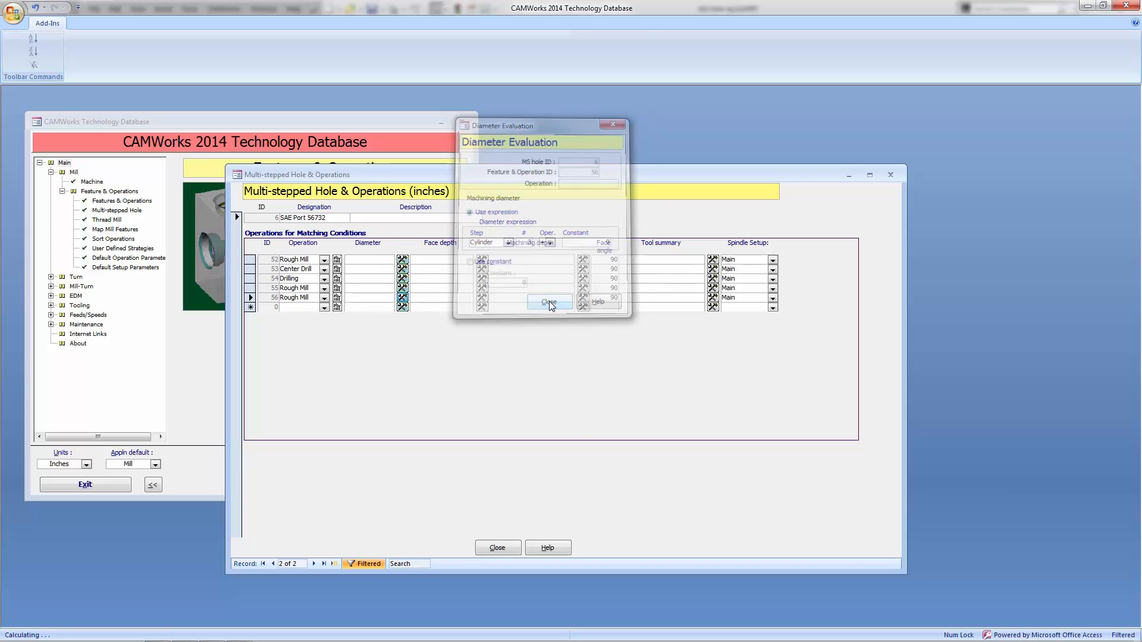
- Set the third Rough Mill's face depth expression to the top of Cylinder 3
left_click(483, 298)
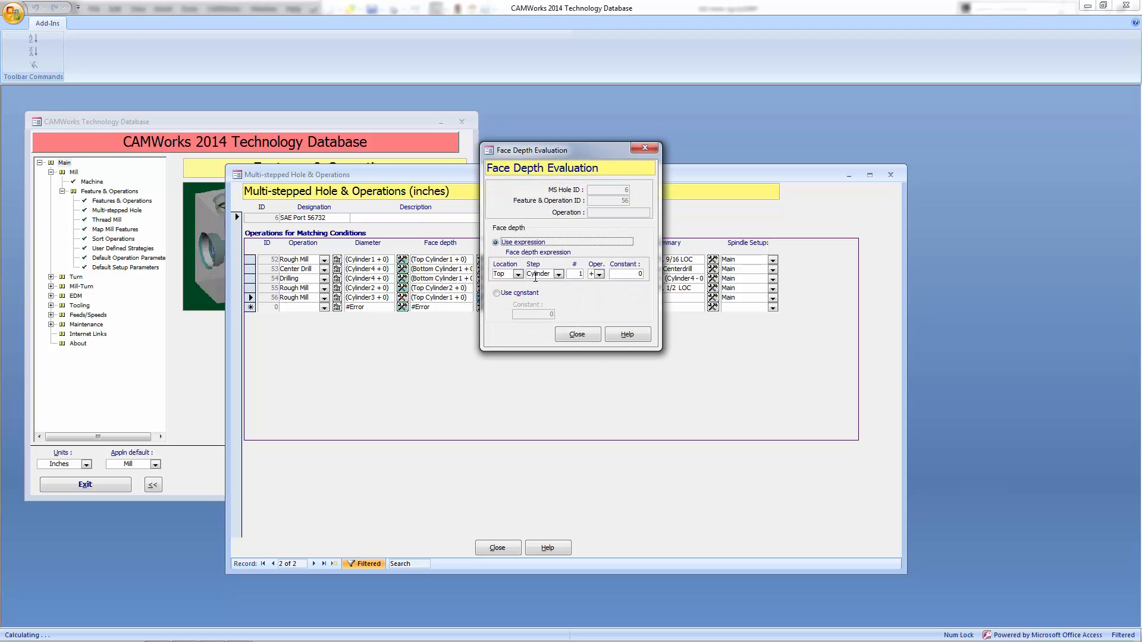
left_click(518, 274)
left_click(518, 274)
left_click_drag(575, 274, 601, 277)
left_click(577, 335)
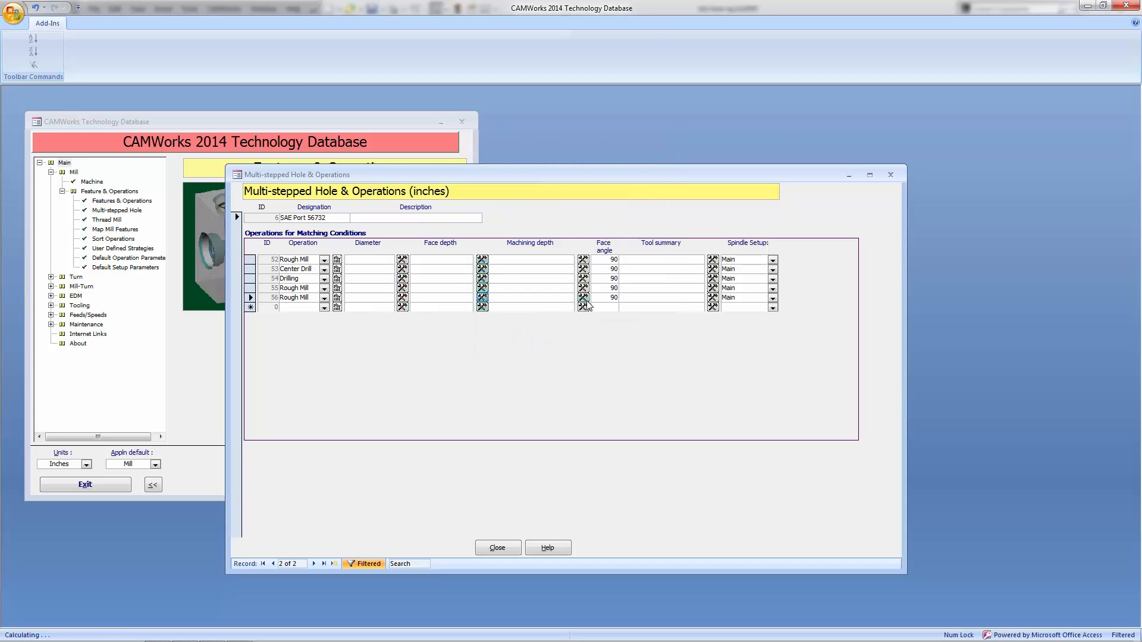
- Set the third Rough Mill's machining depth expression to the bottom of Cylinder 3
left_click(583, 298)
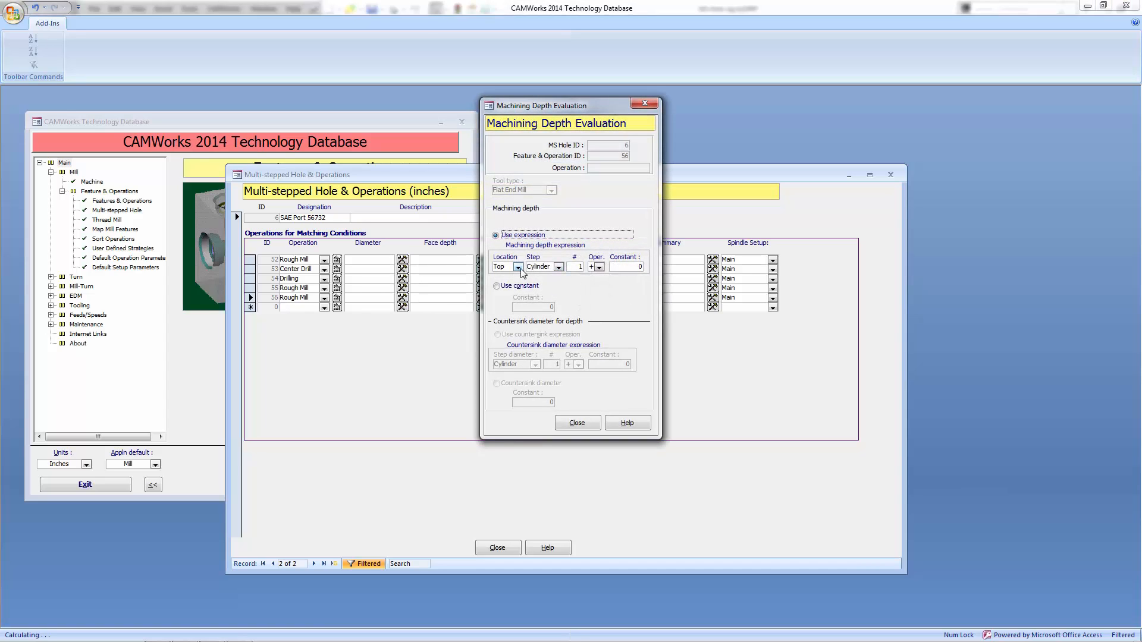
left_click(518, 267)
left_click(532, 286)
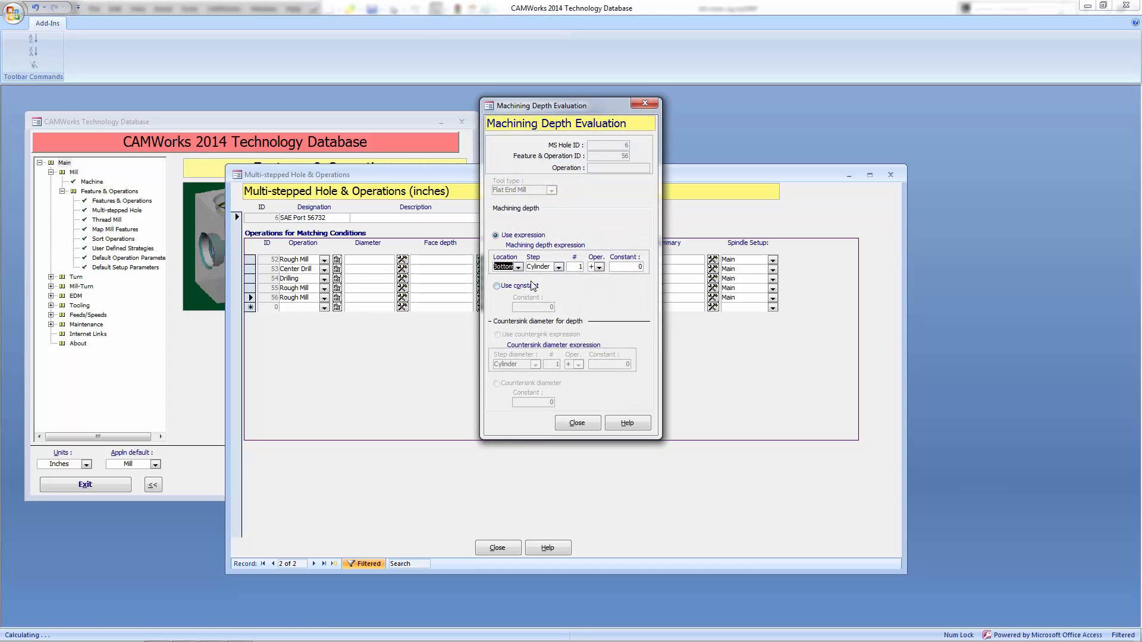
double_click(582, 267)
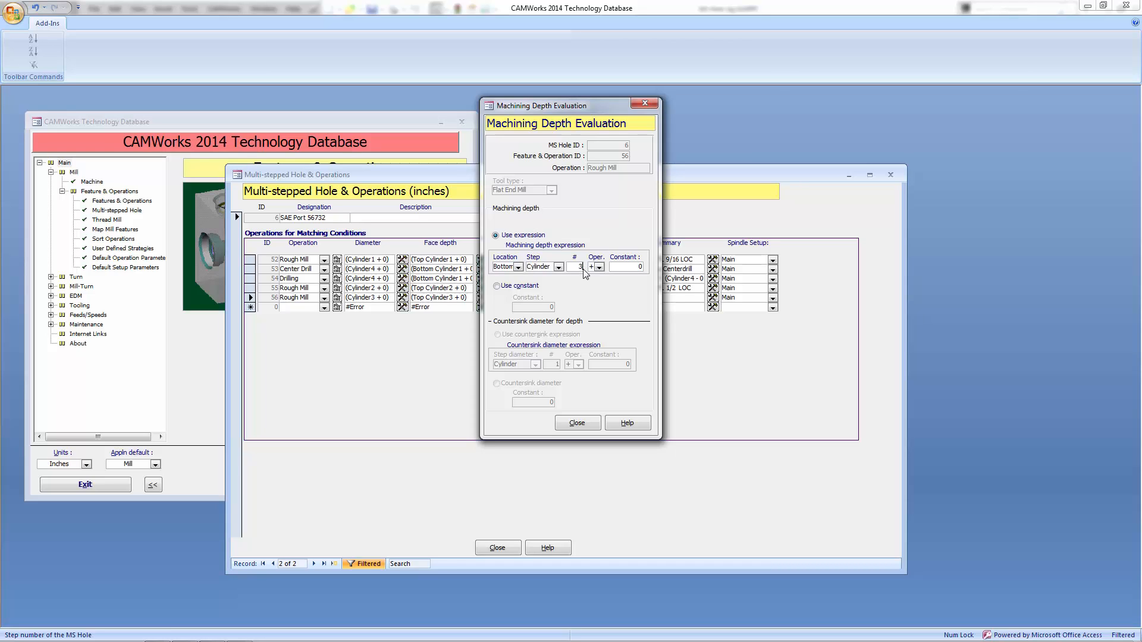
left_click(577, 423)
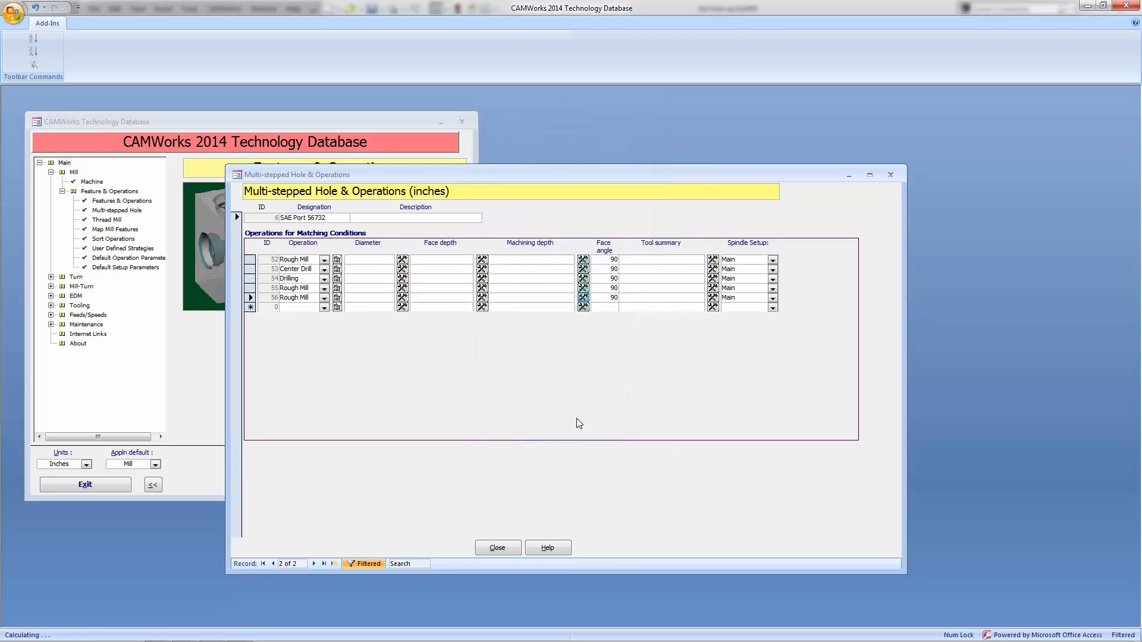
- Assign flat end mill 680, 1/4 EM HSS 2FL 1/2 LOC, to the third Rough Mill, and switch to the SolidWorks model
left_click(713, 298)
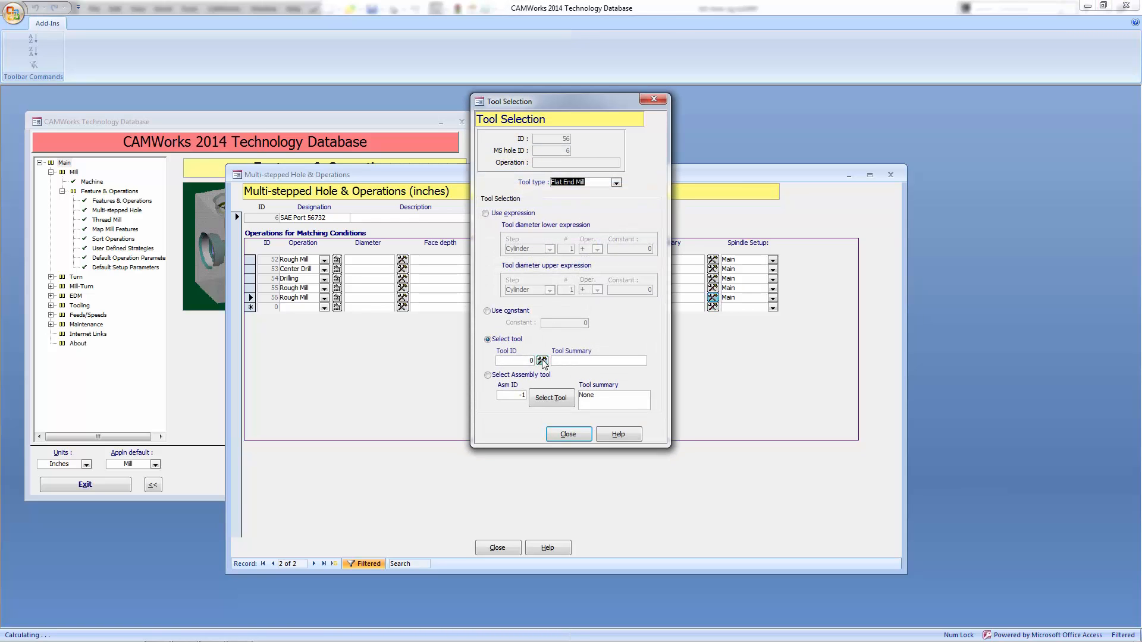
left_click(541, 361)
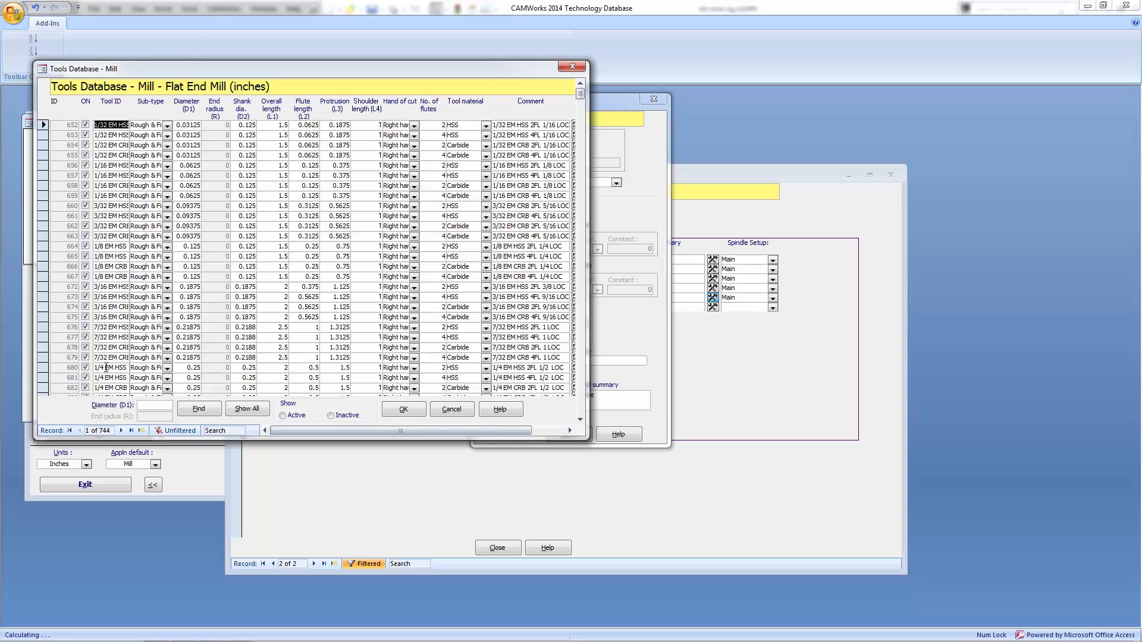
left_click(77, 369)
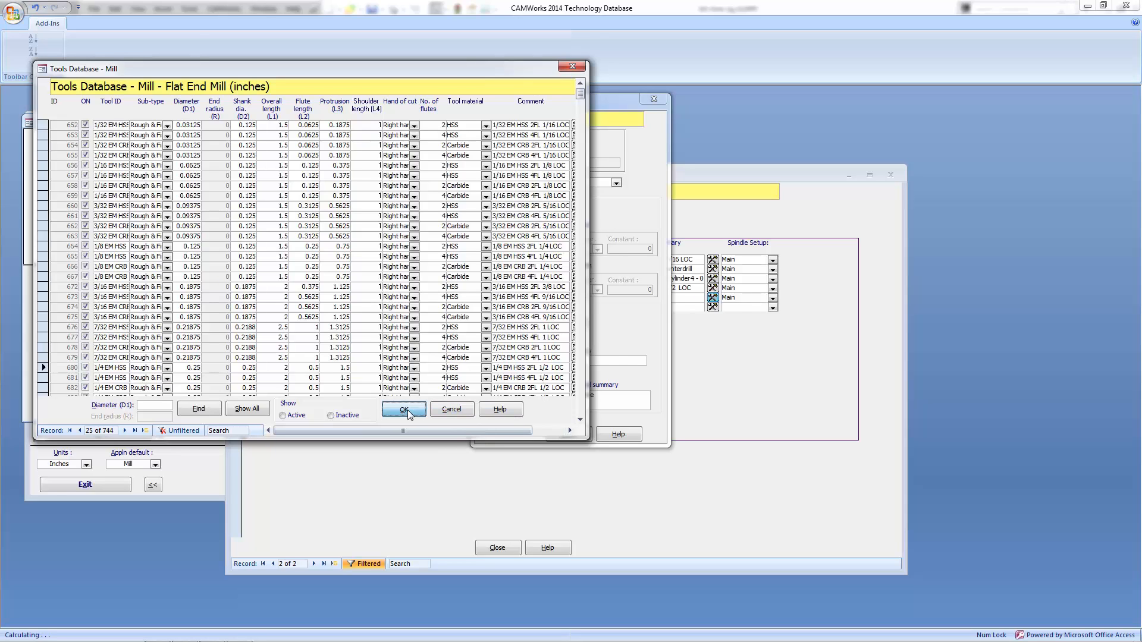
left_click(404, 409)
left_click(572, 436)
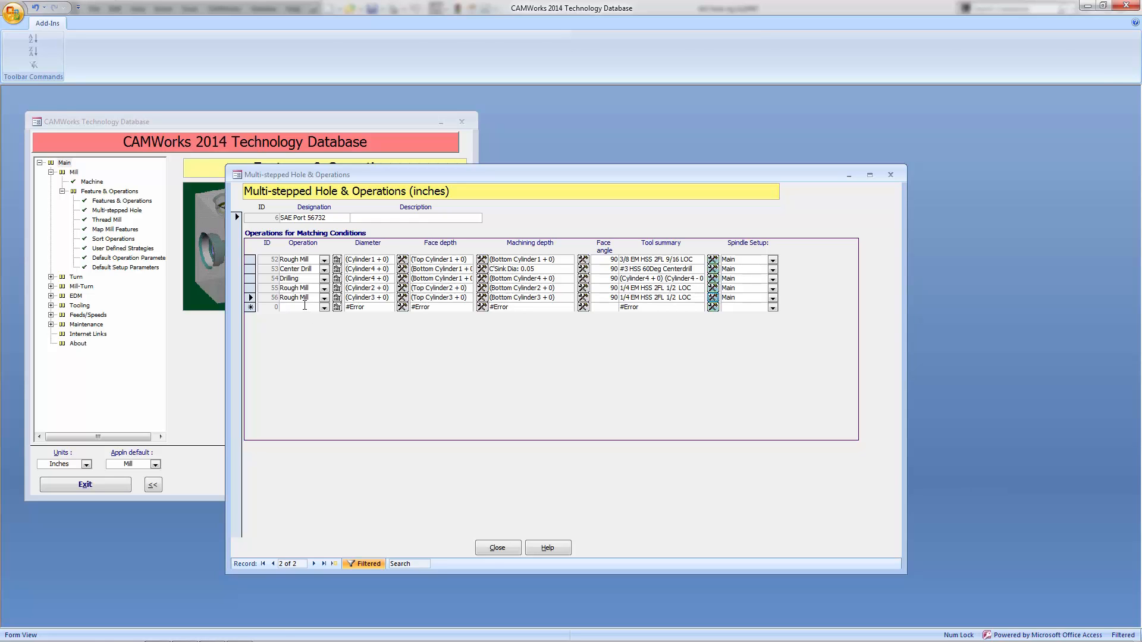
key("alt+Tab")
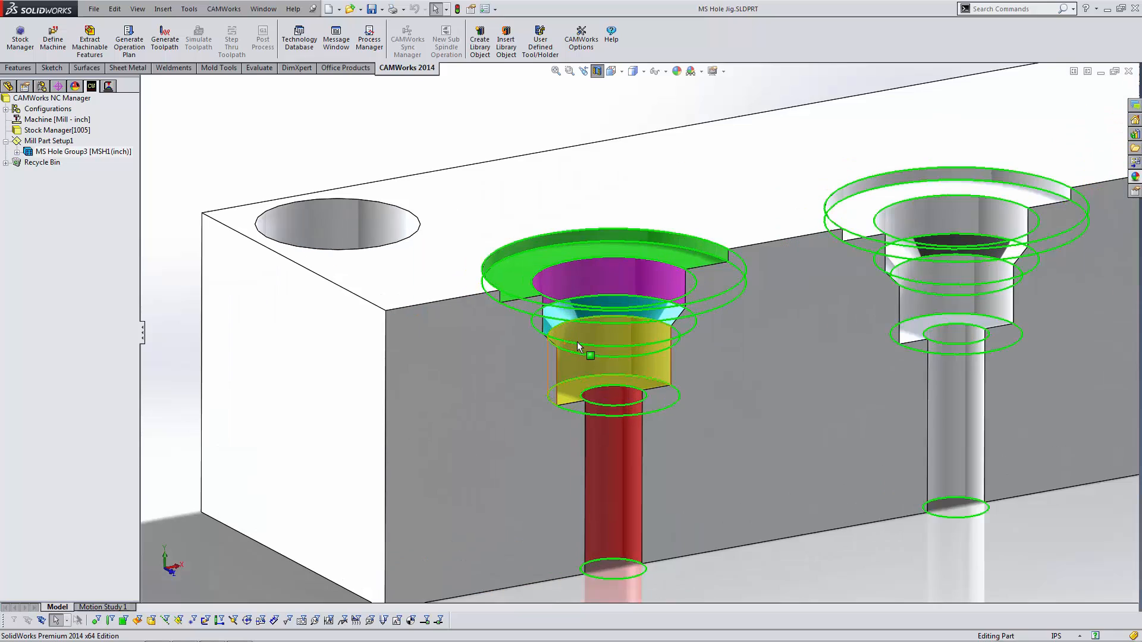
- Return to the Technology Database and add a Countersink operation to the SAE Port 56732 strategy
scroll(655, 359, "down", 2)
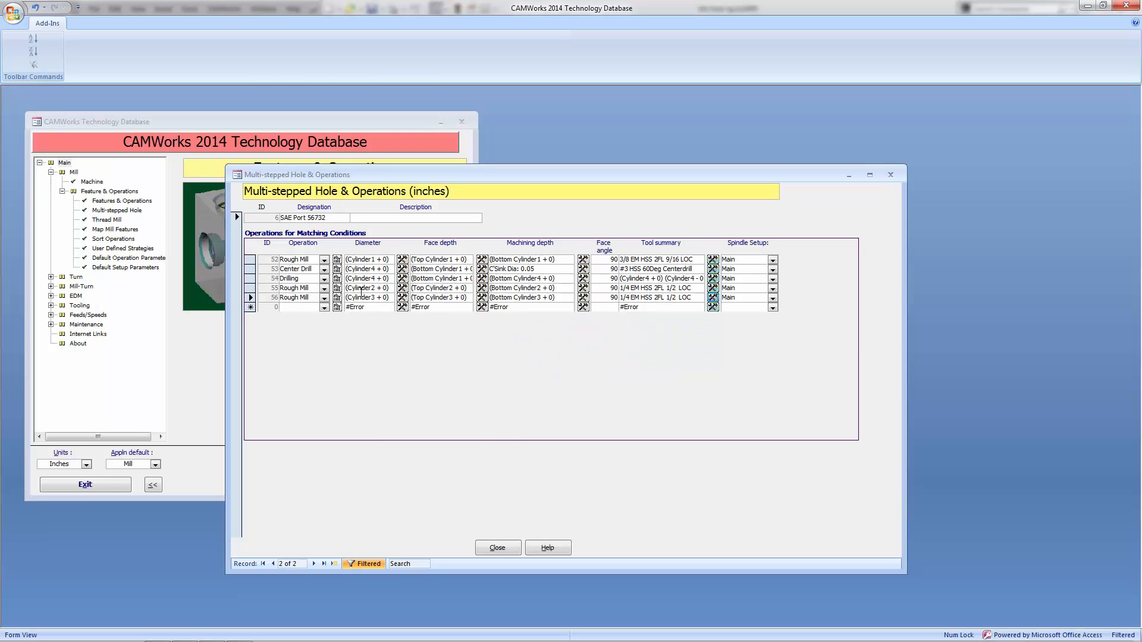
left_click(324, 307)
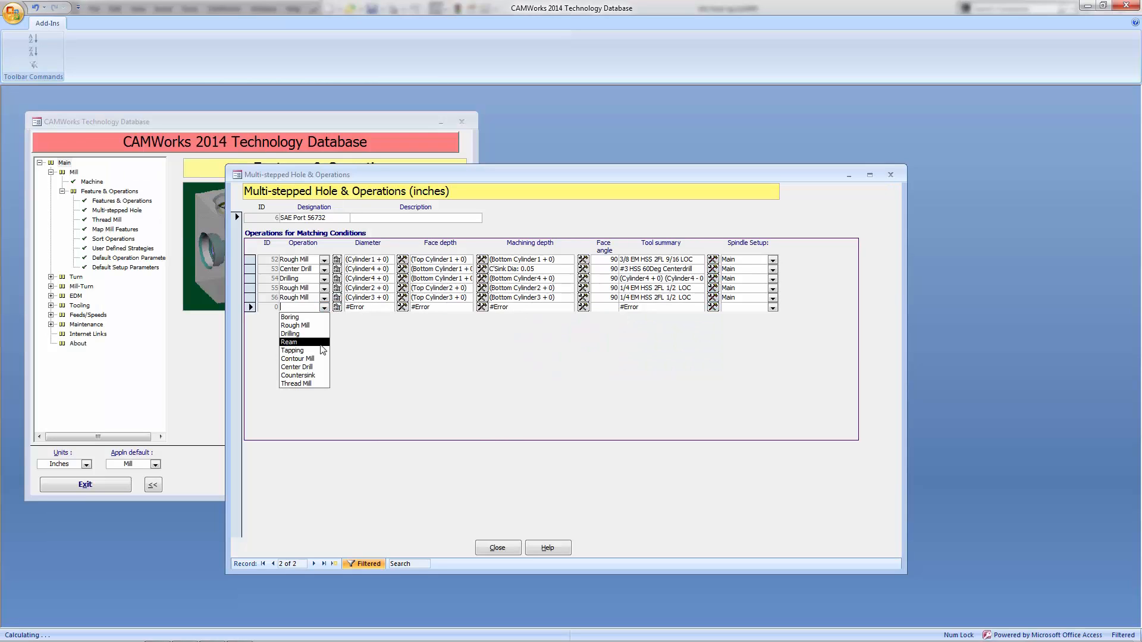
left_click(322, 376)
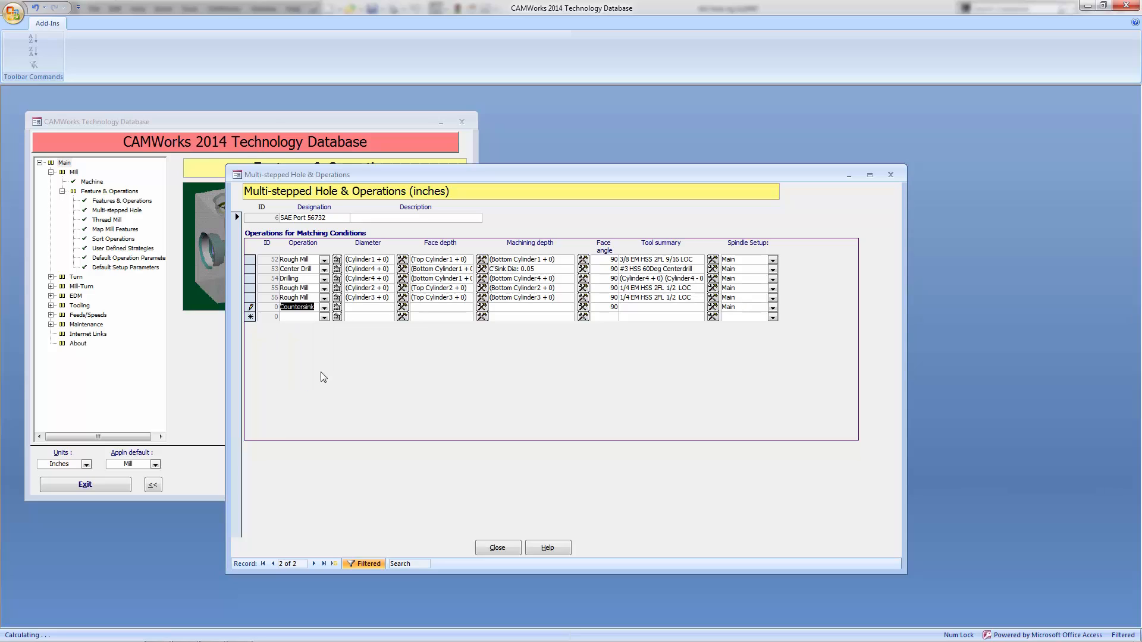
- Base the Countersink's diameter expression on Chamfer 1
left_click(403, 308)
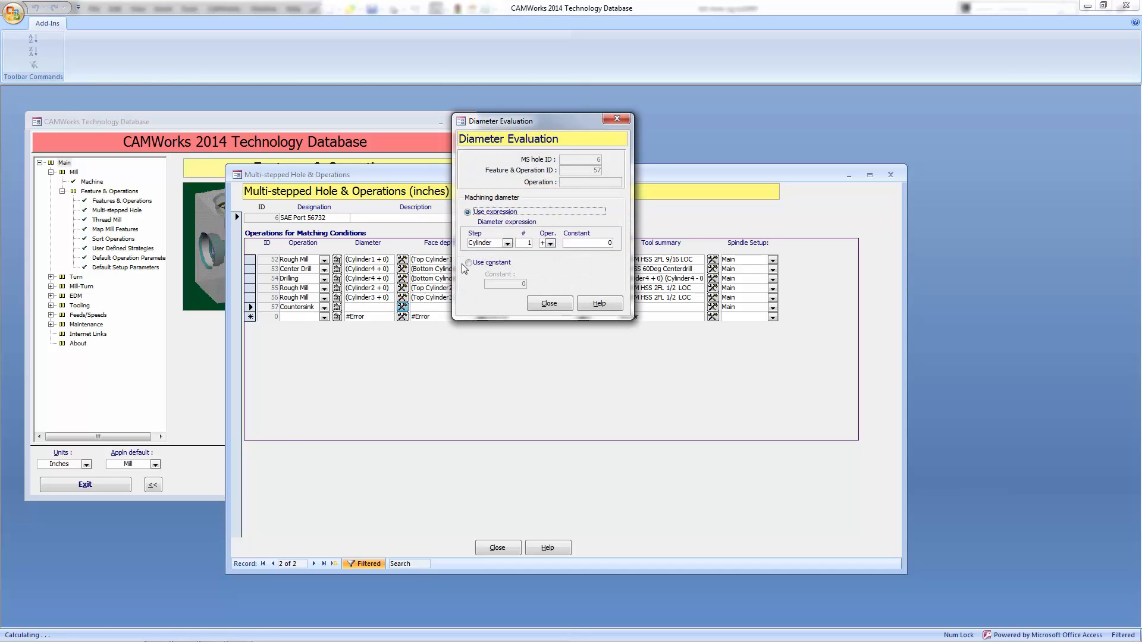
left_click(507, 244)
left_click(483, 259)
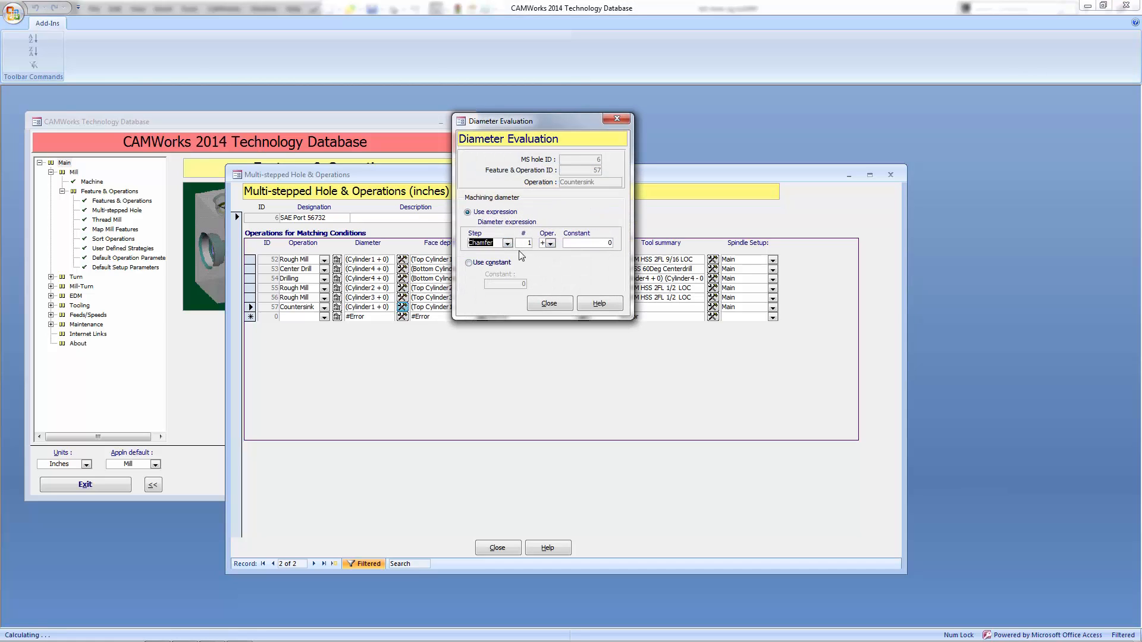
left_click(549, 303)
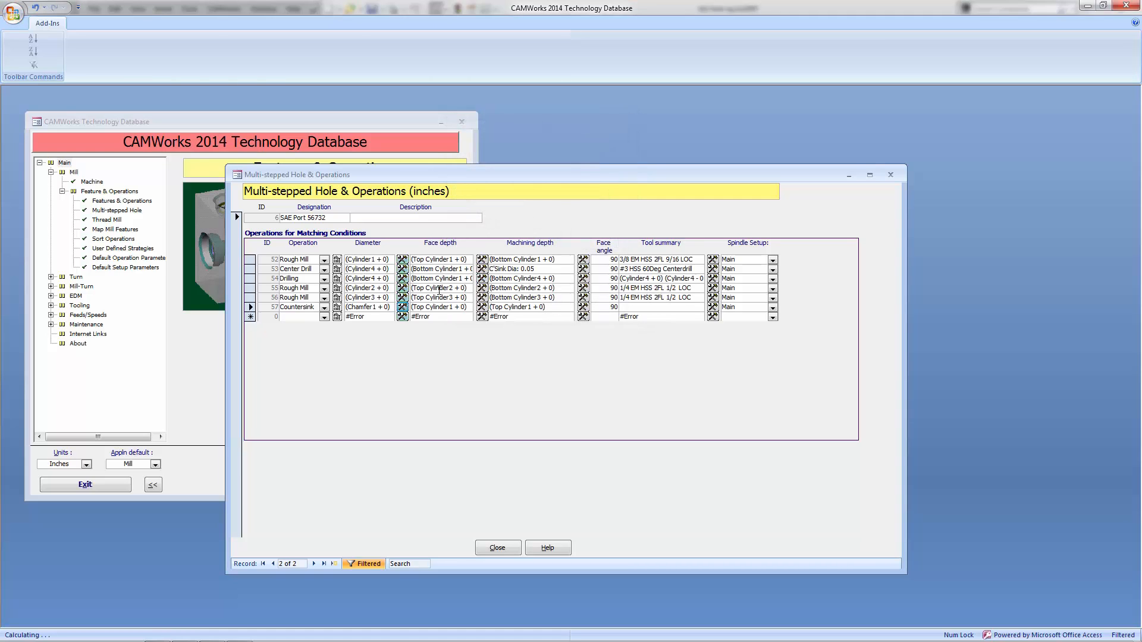
- Set the Countersink's face depth expression to the bottom of Chamfer 1
left_click(481, 307)
left_click(517, 274)
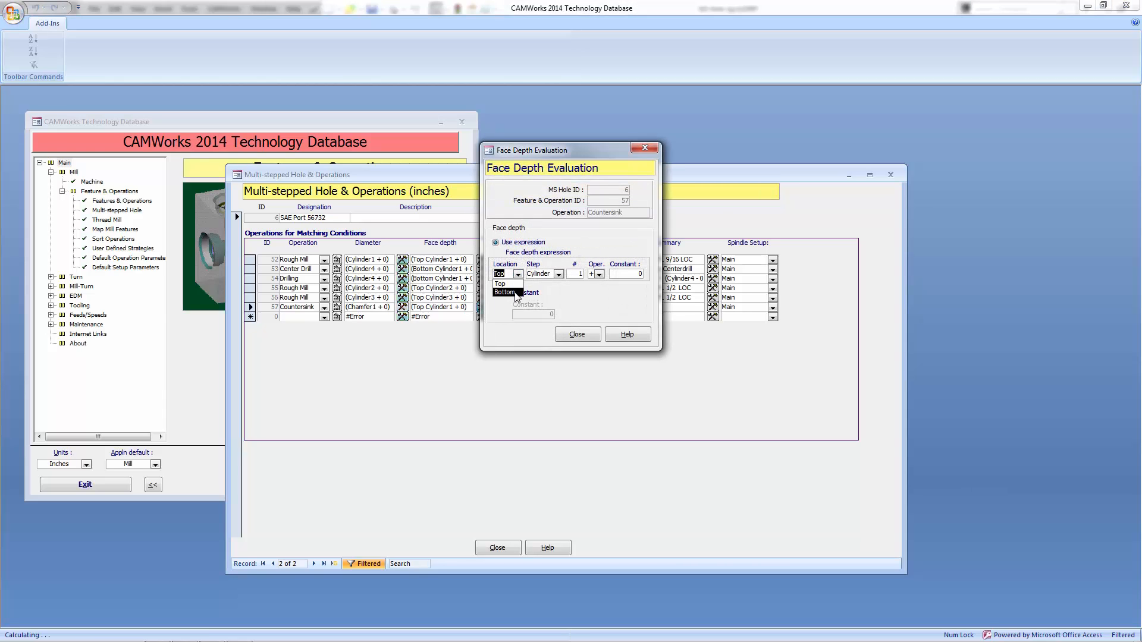
left_click(504, 292)
left_click(558, 274)
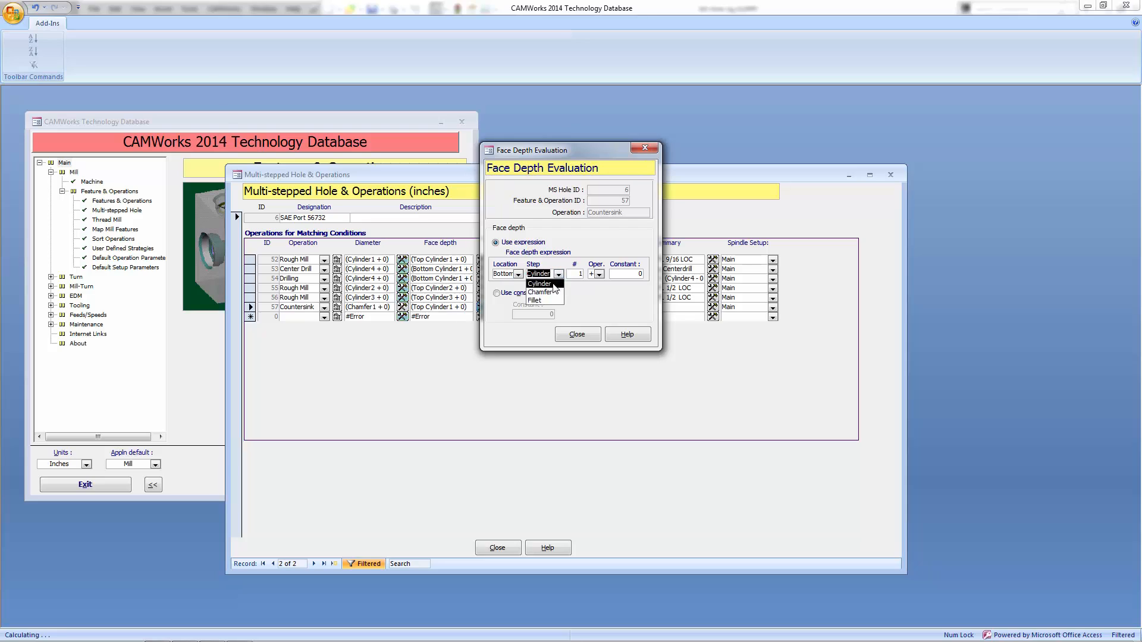
left_click(544, 291)
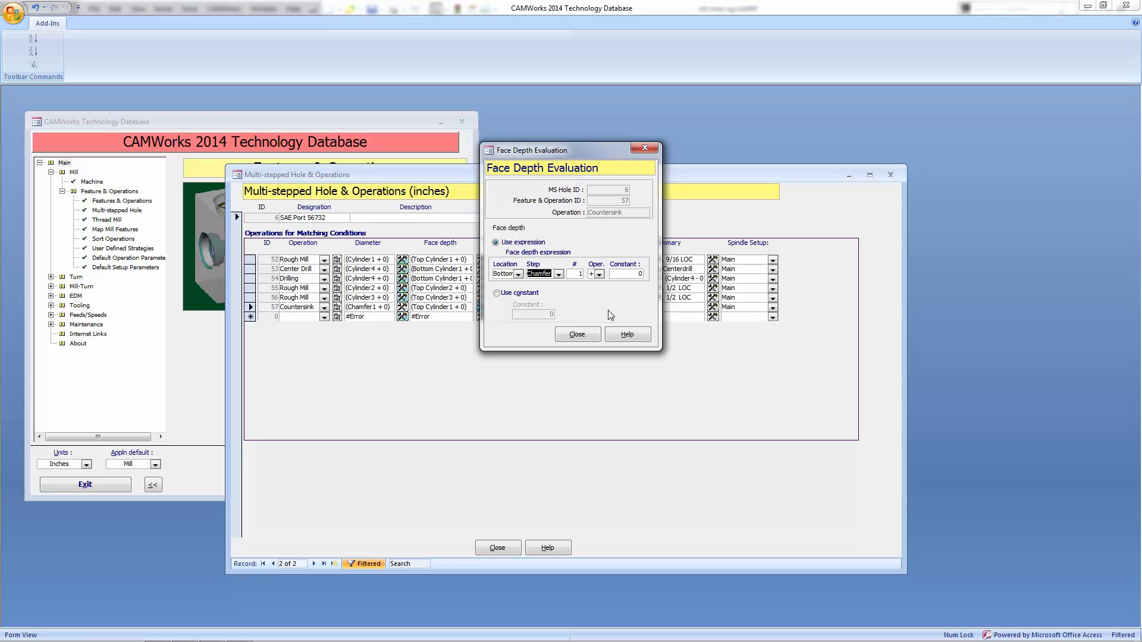
left_click(590, 334)
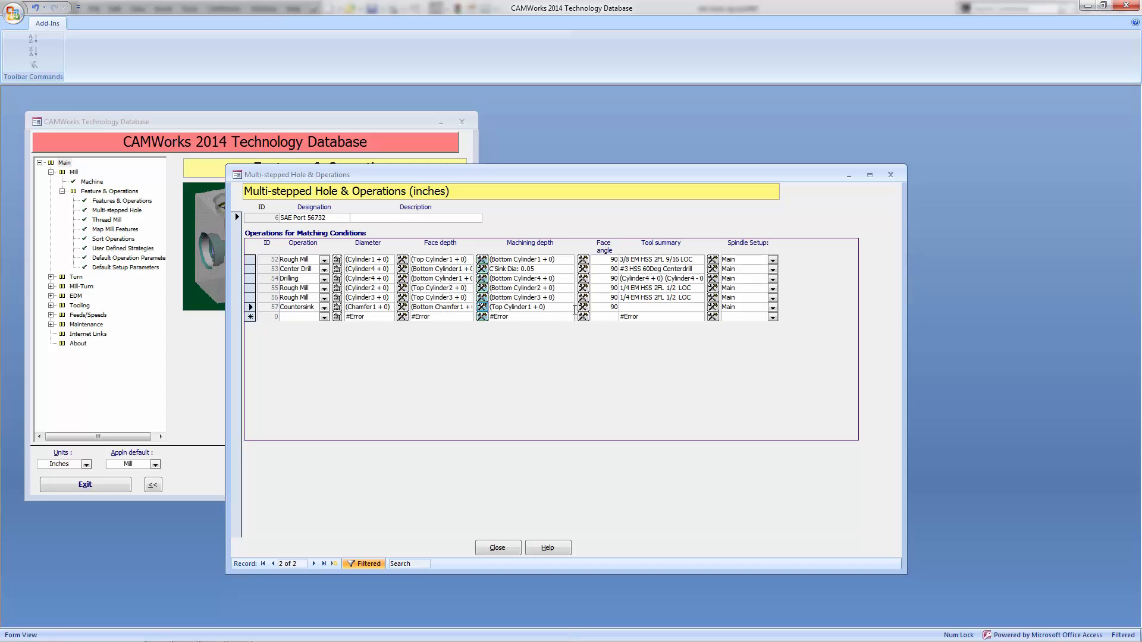
- Define the Countersink's machining depth by a constant countersink diameter of 0.50, checking the chamfer in the SolidWorks model
left_click(582, 307)
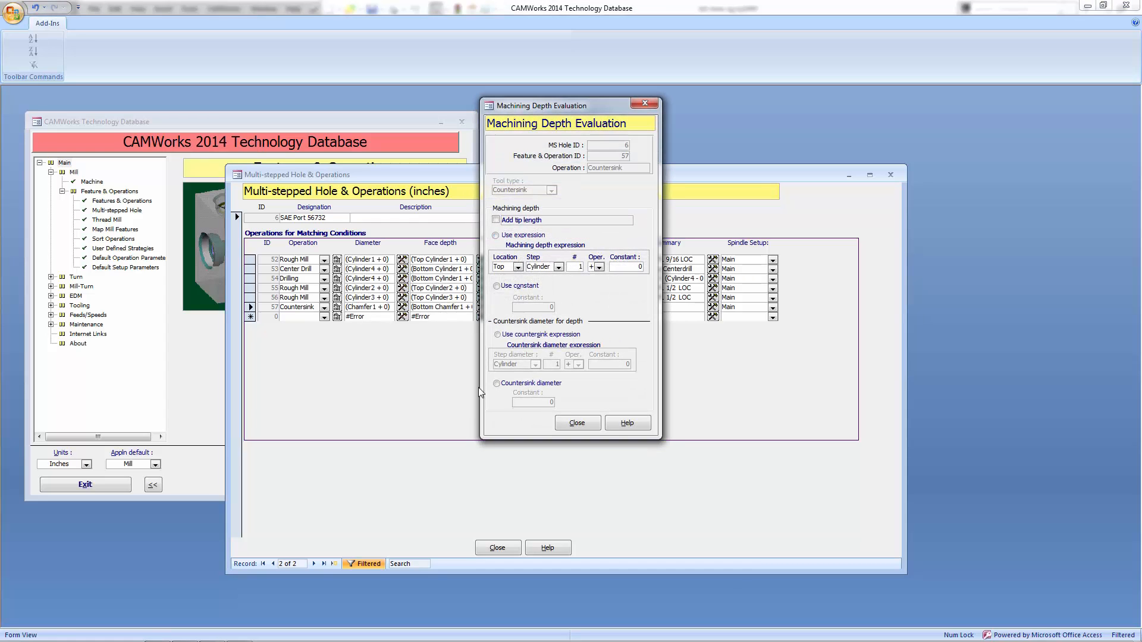
left_click(497, 385)
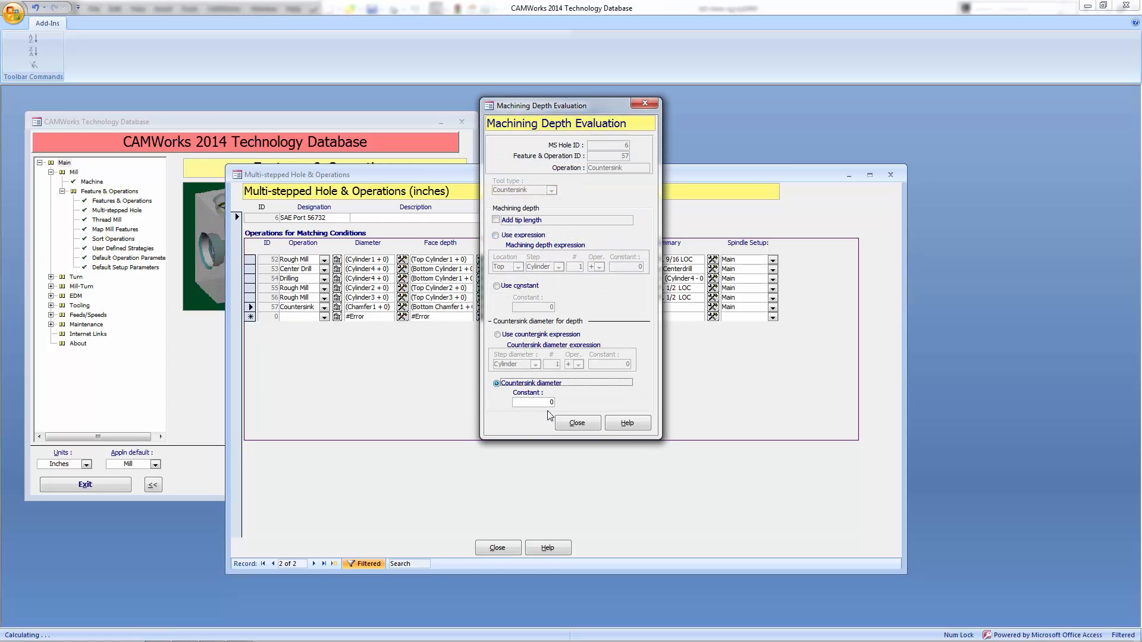
key("alt+Tab")
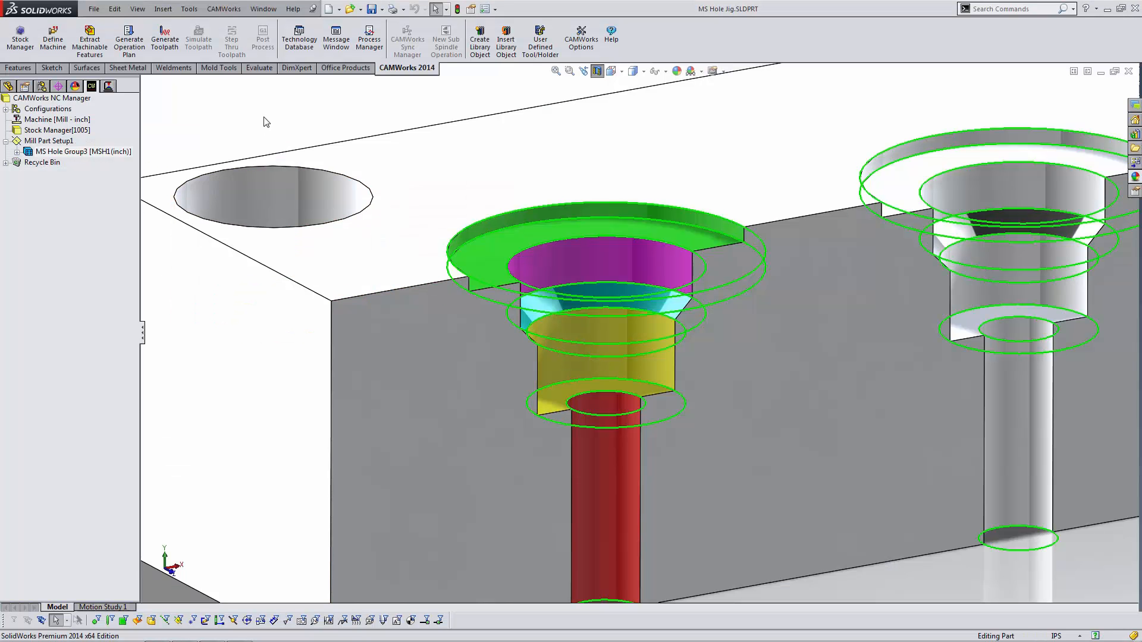
left_click(579, 310)
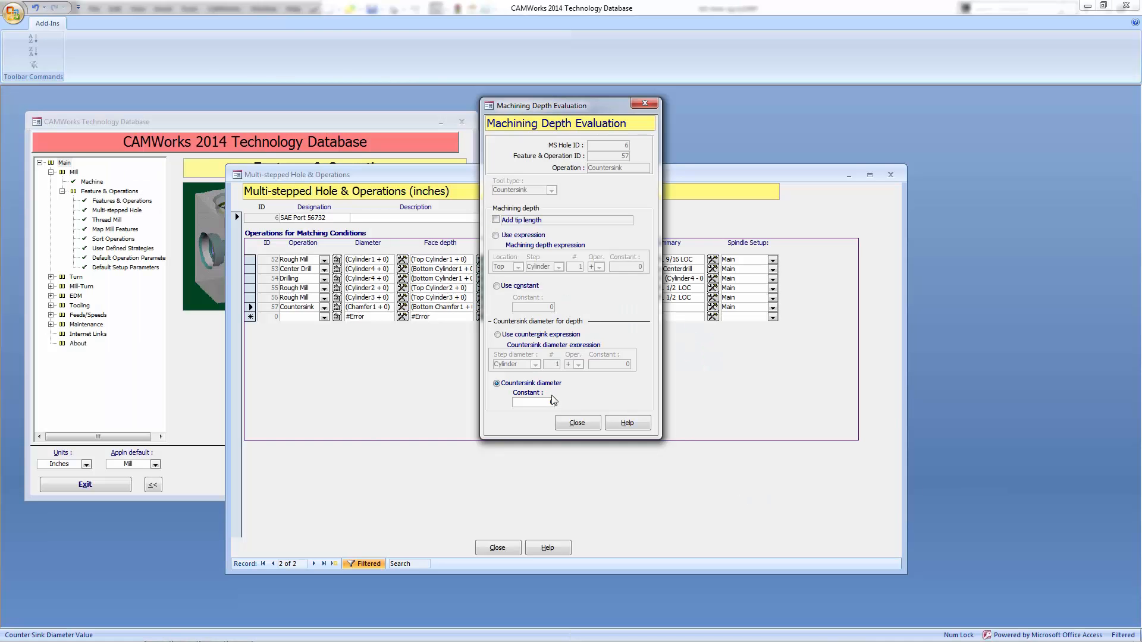
double_click(552, 402)
type(".50")
left_click(576, 423)
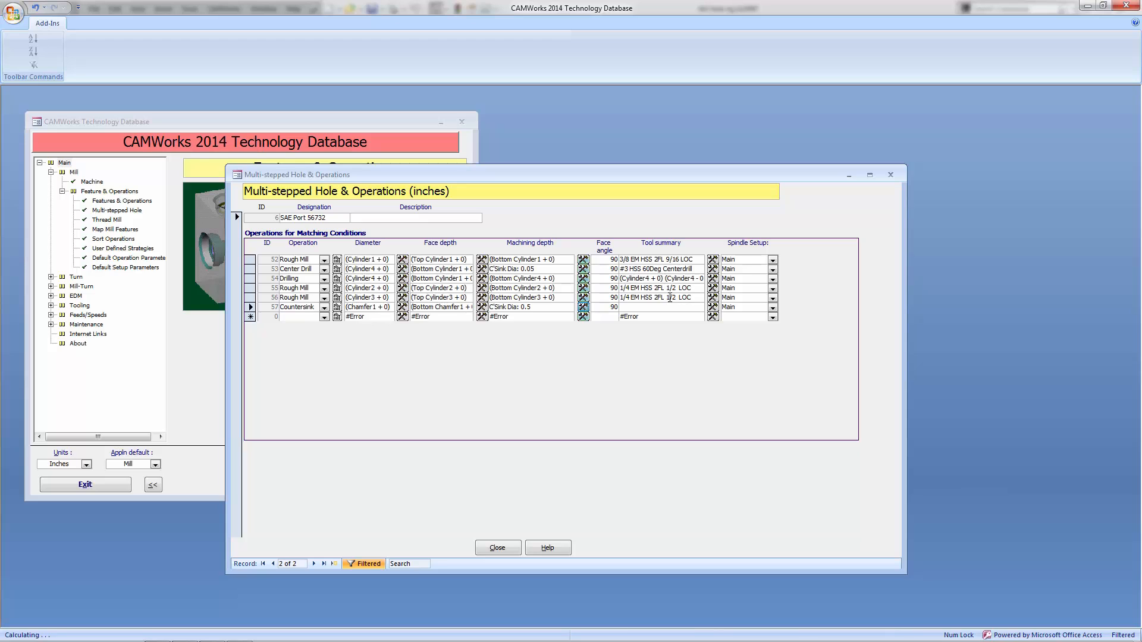
- Assign countersink tool 5, 5/8 HSS 90Deg C'SINK, to the Countersink operation
left_click(713, 307)
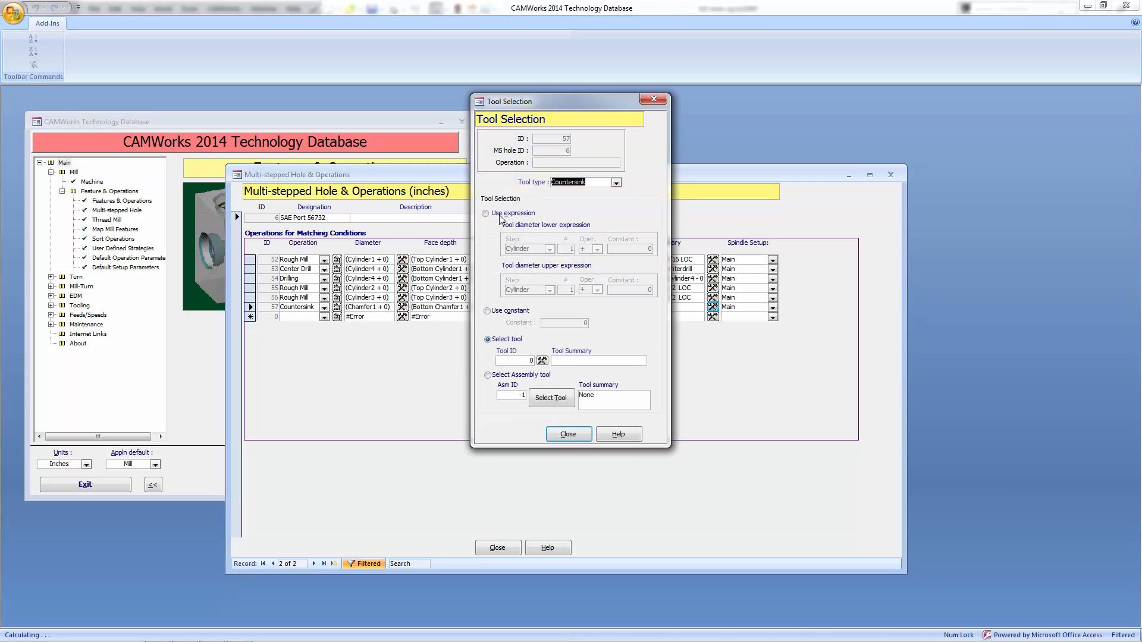
left_click(542, 360)
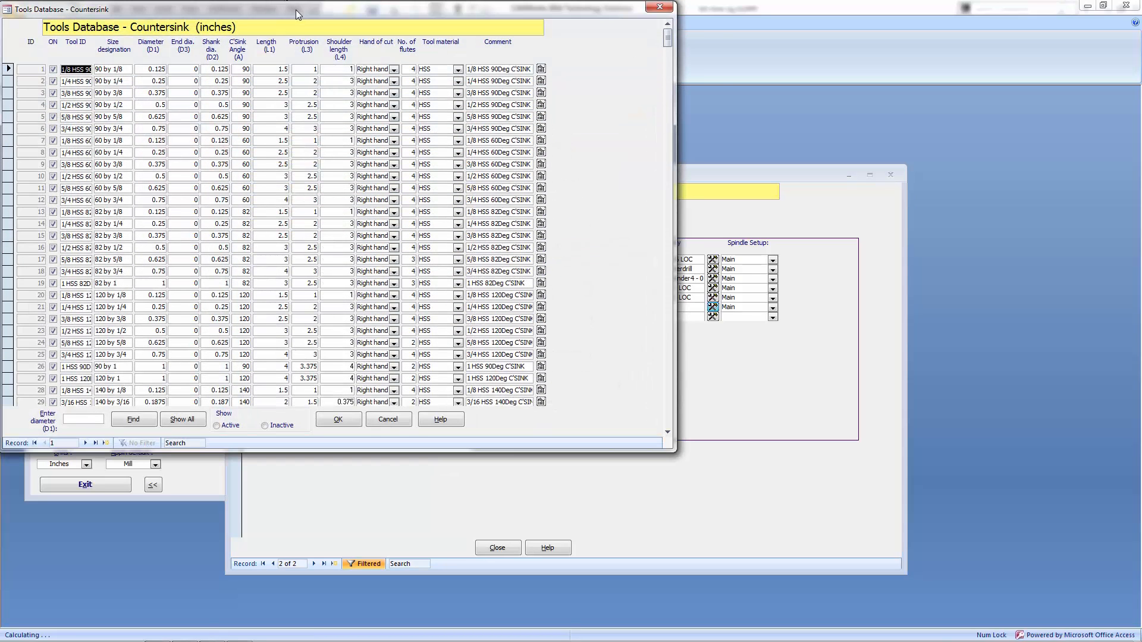
left_click_drag(308, 7, 327, 44)
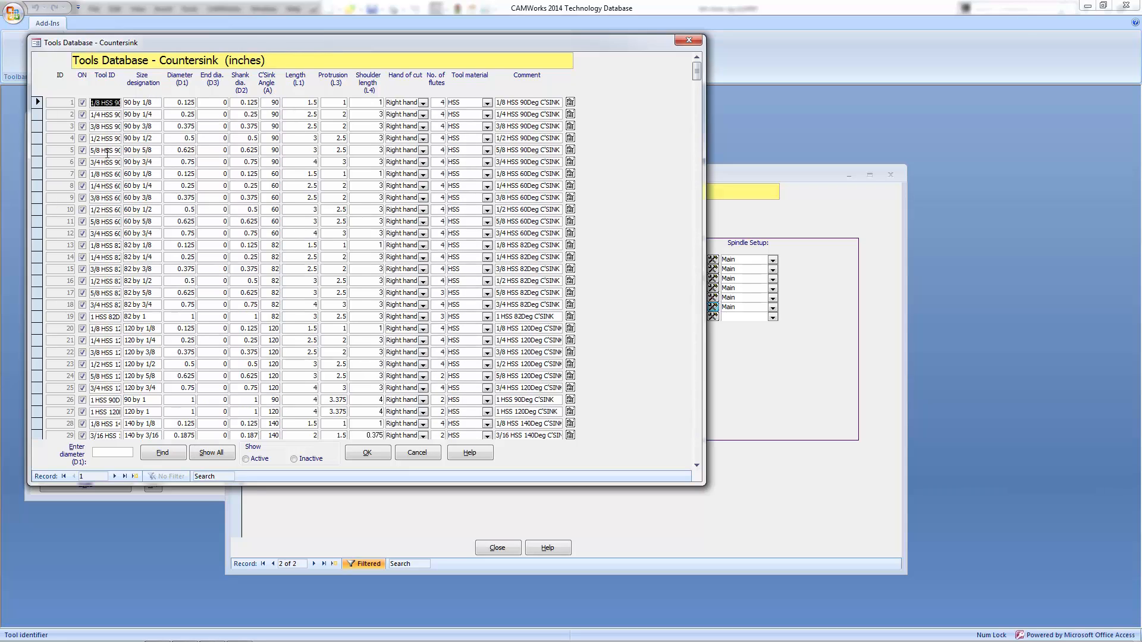
left_click(37, 150)
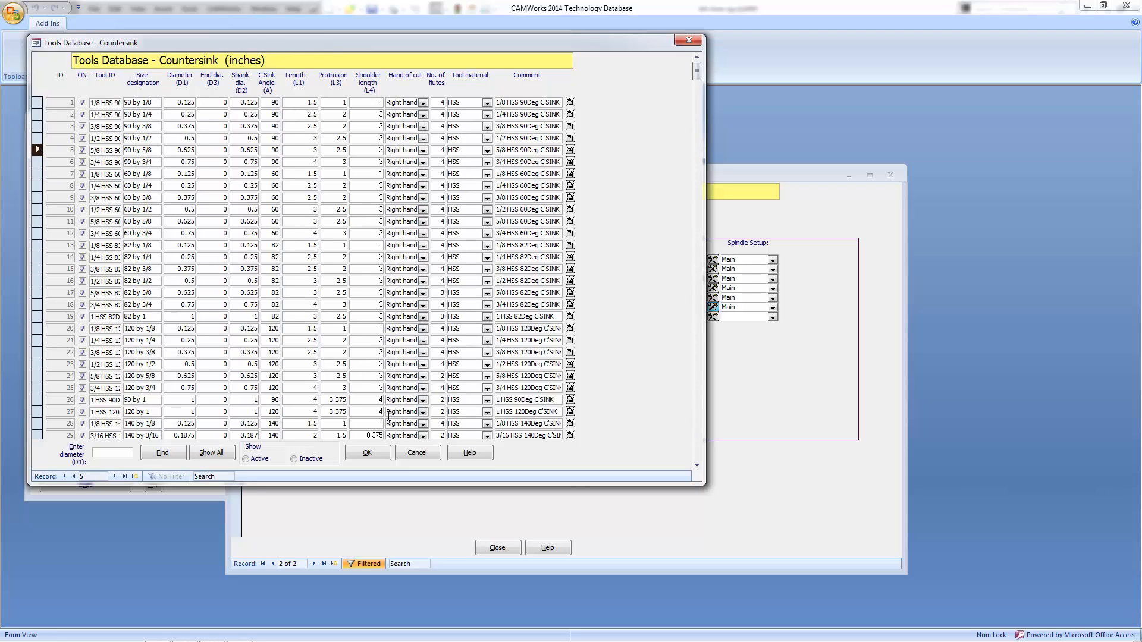
left_click(367, 454)
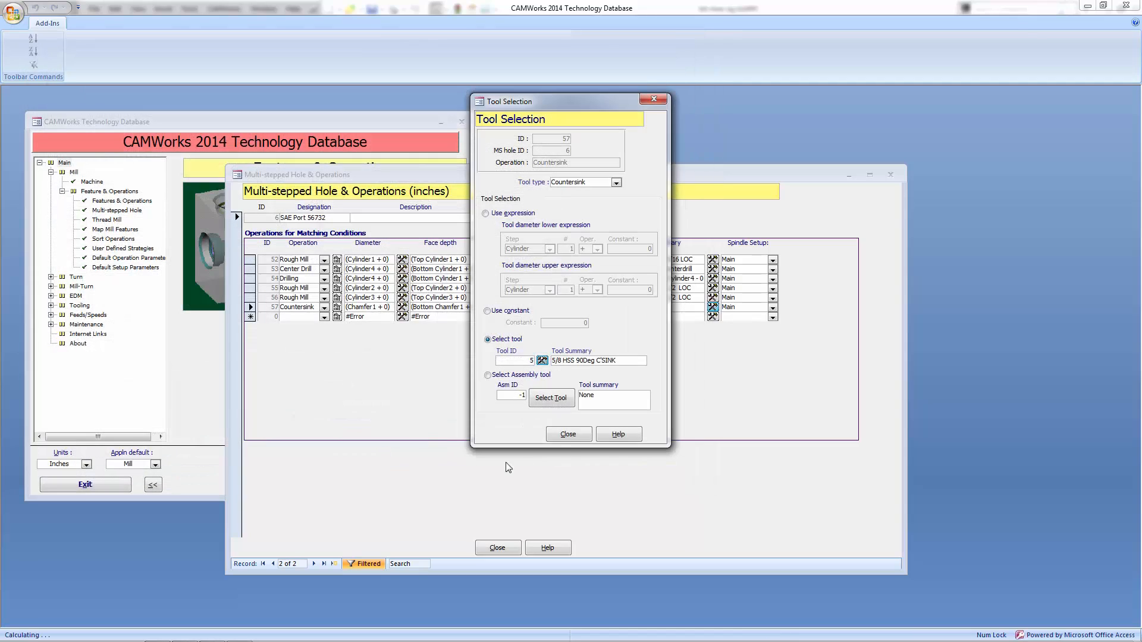
left_click(567, 435)
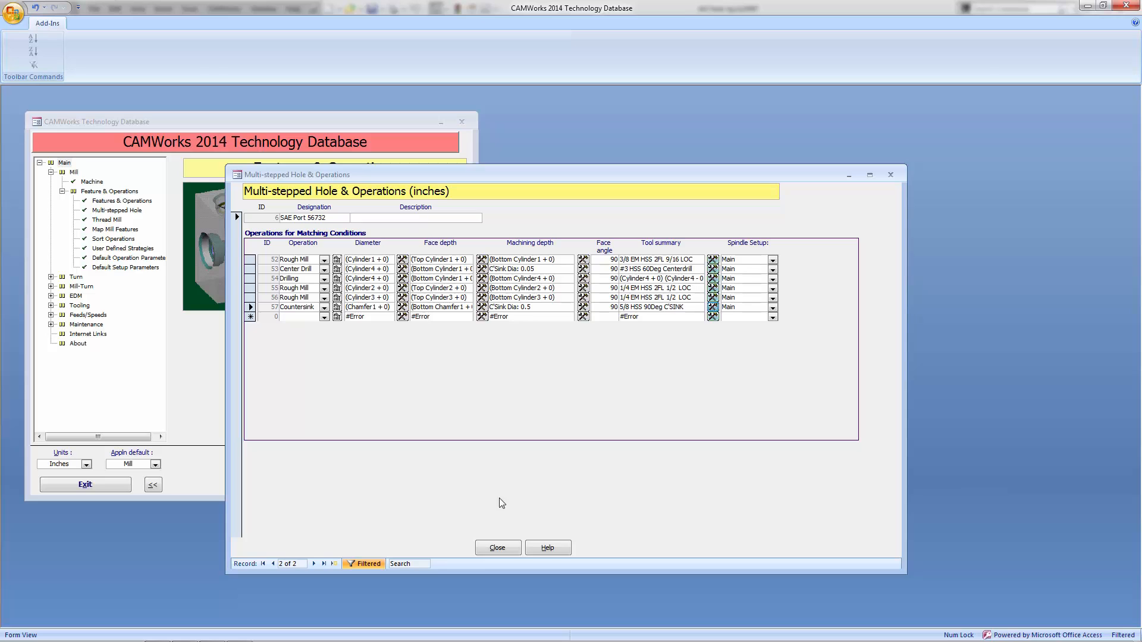
- Close the strategy form, exit the Technology Database and turn off the section view of the SolidWorks model
left_click(499, 548)
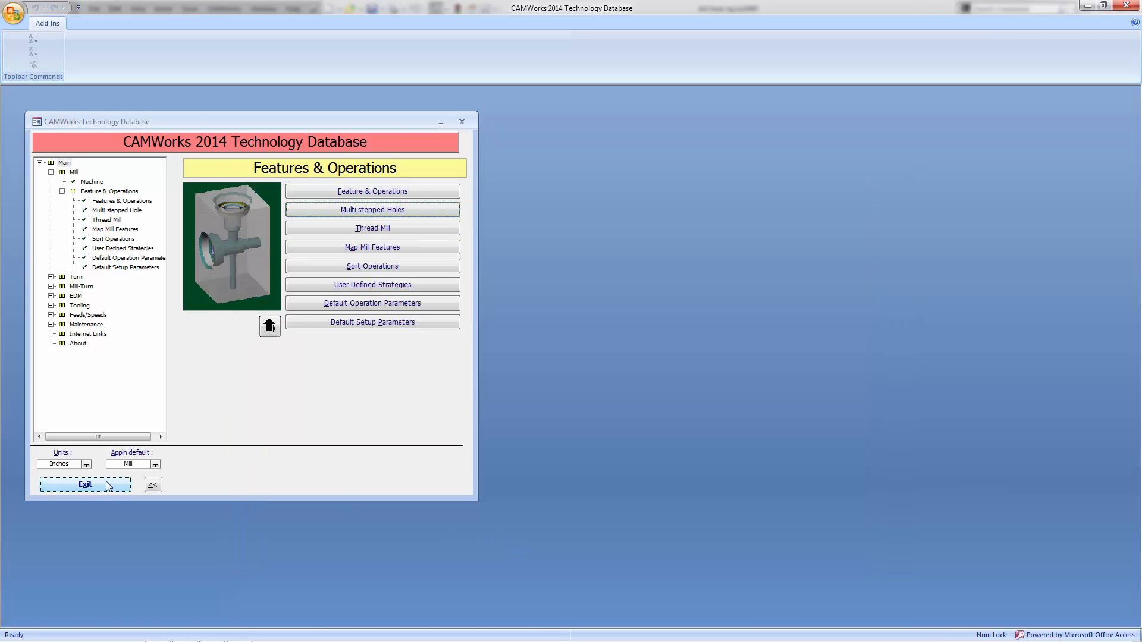
left_click(107, 483)
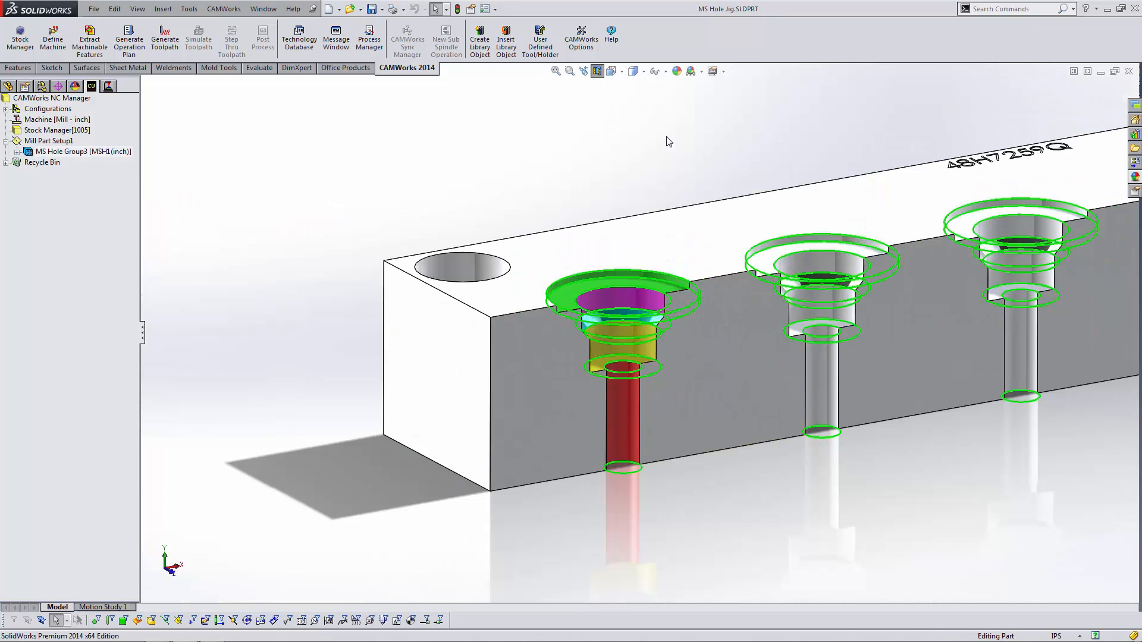
left_click(597, 74)
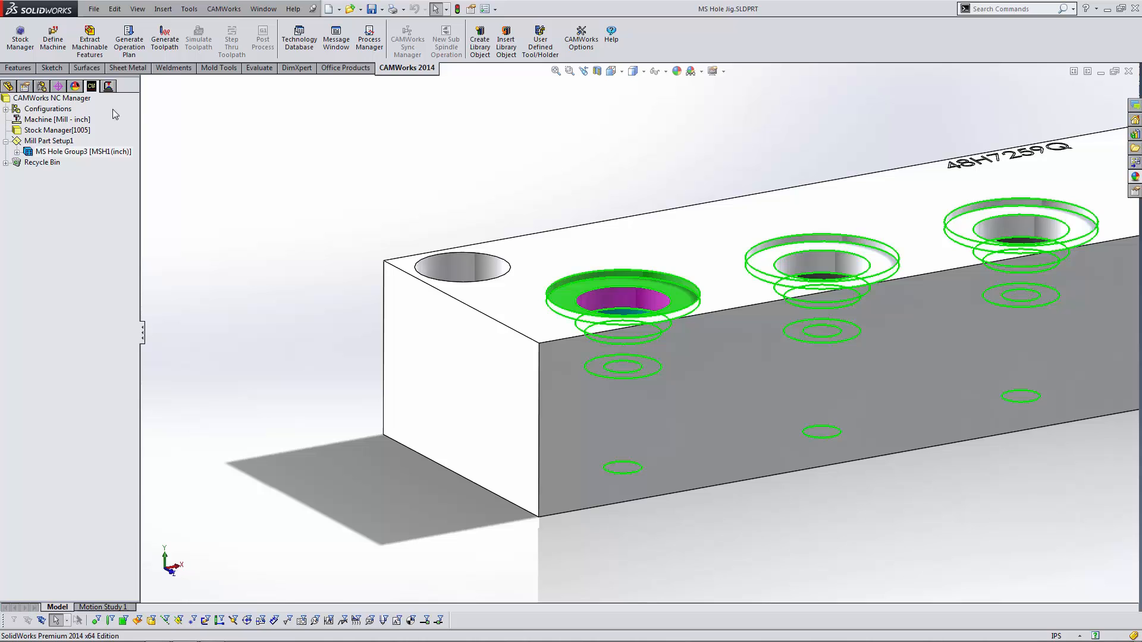
- Set the TechDB designation of MS Hole Group3 to SAE Port 56732
double_click(72, 152)
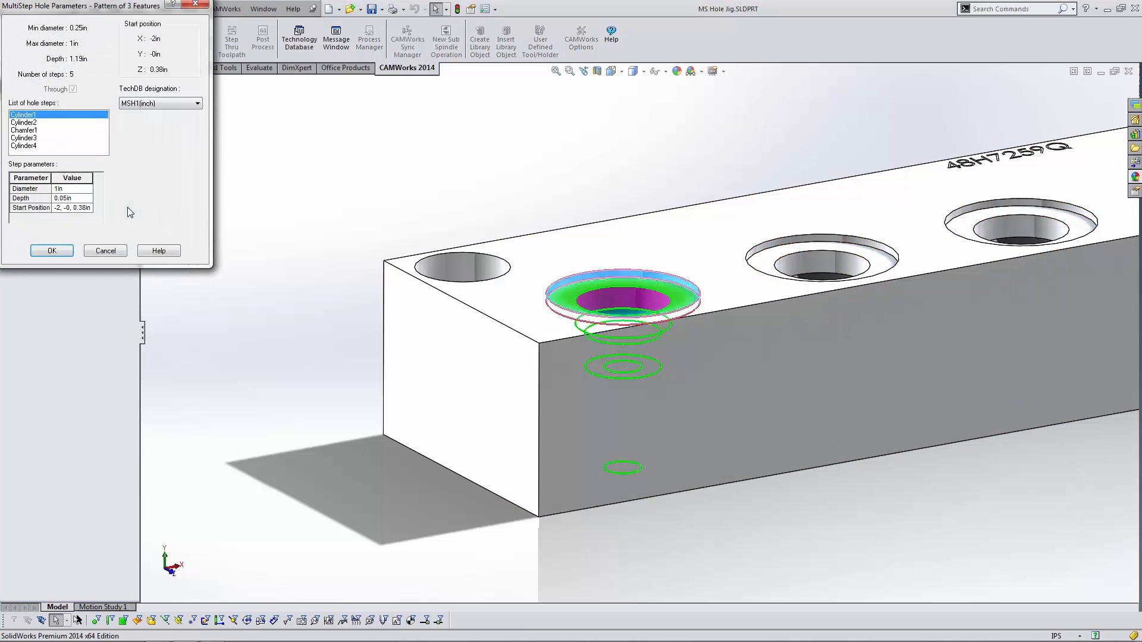
left_click(340, 222)
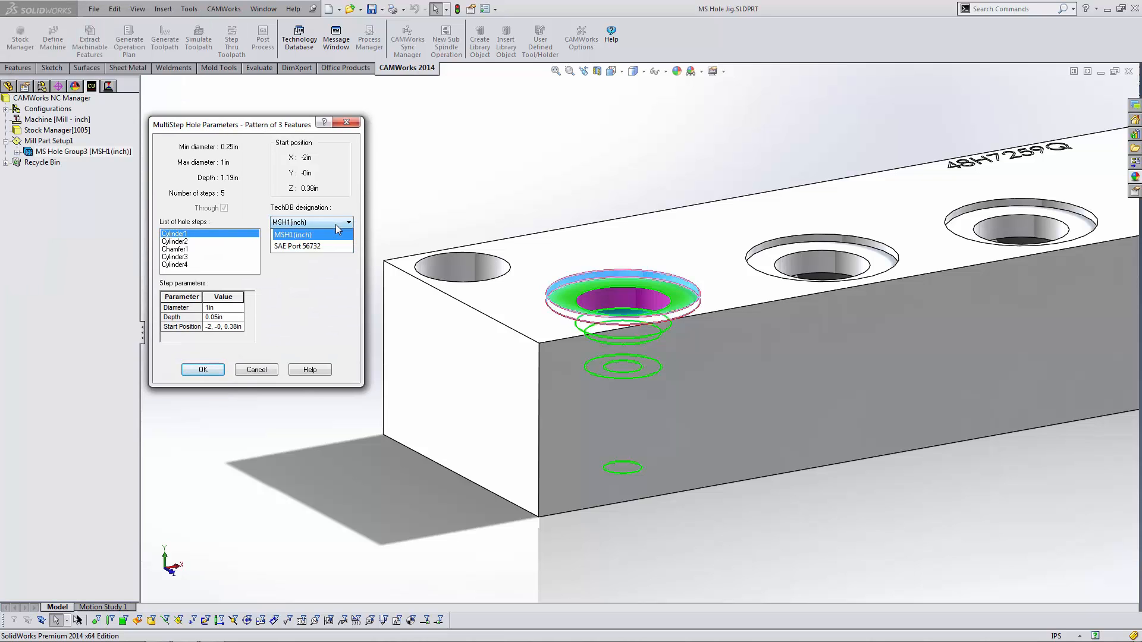
left_click(315, 246)
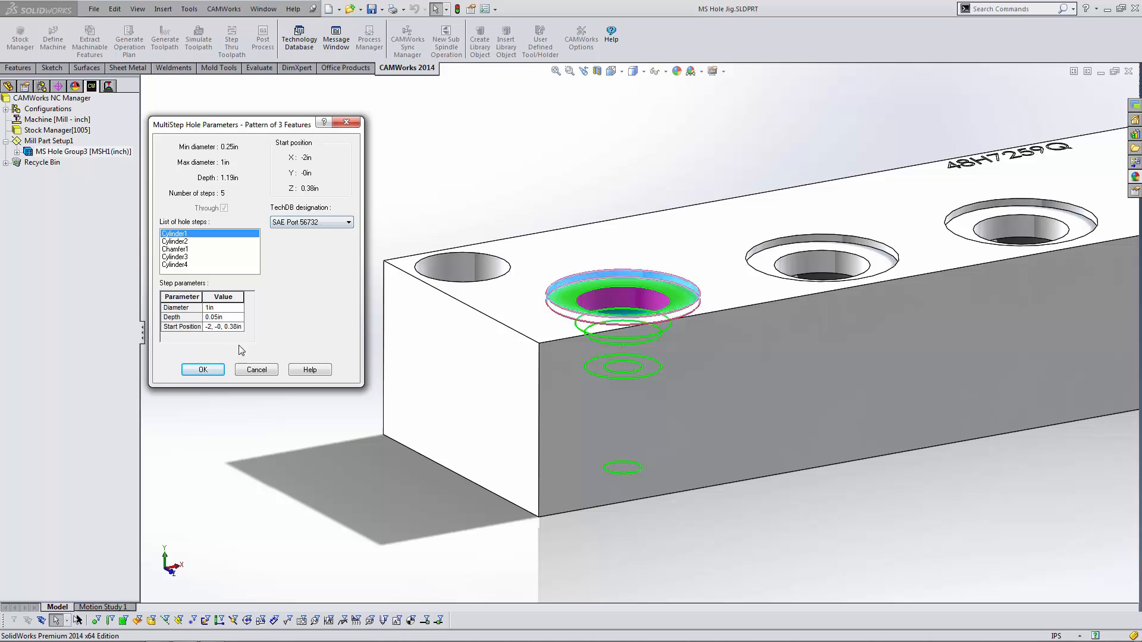
left_click(217, 370)
- Regenerate the operation plan for MS Hole Group3 and generate the toolpaths for its operations
right_click(116, 151)
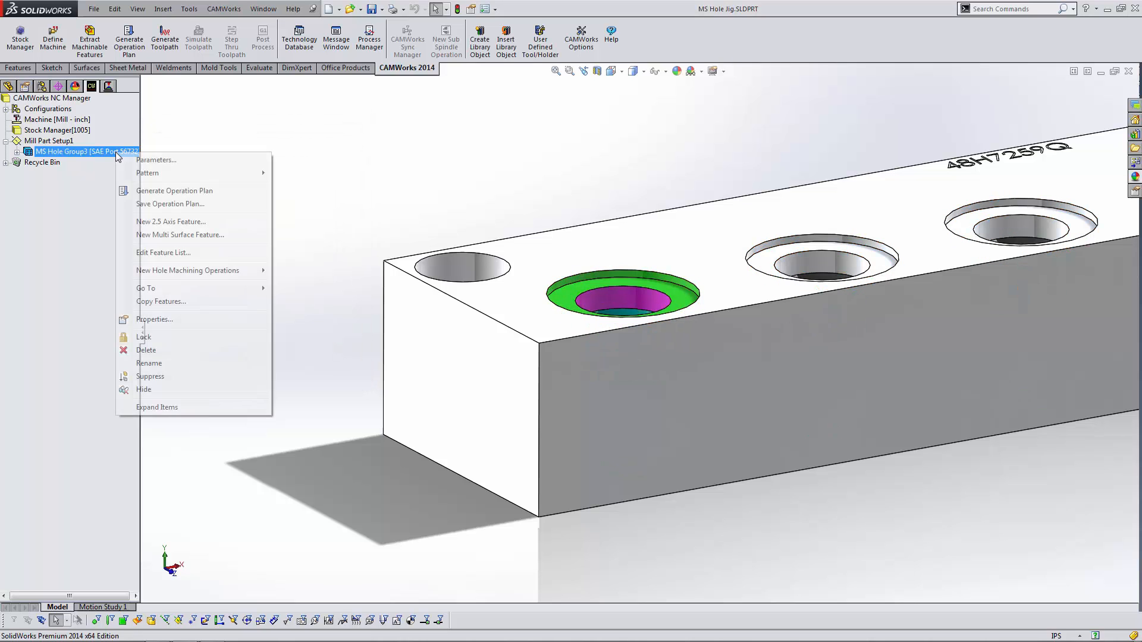
left_click(187, 194)
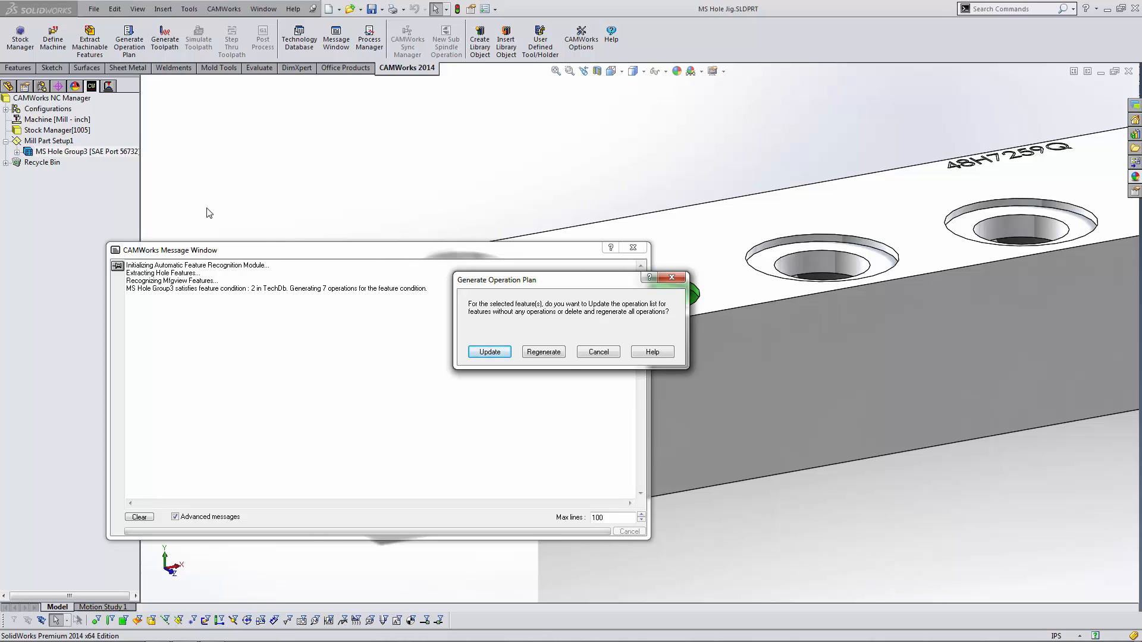
left_click(552, 355)
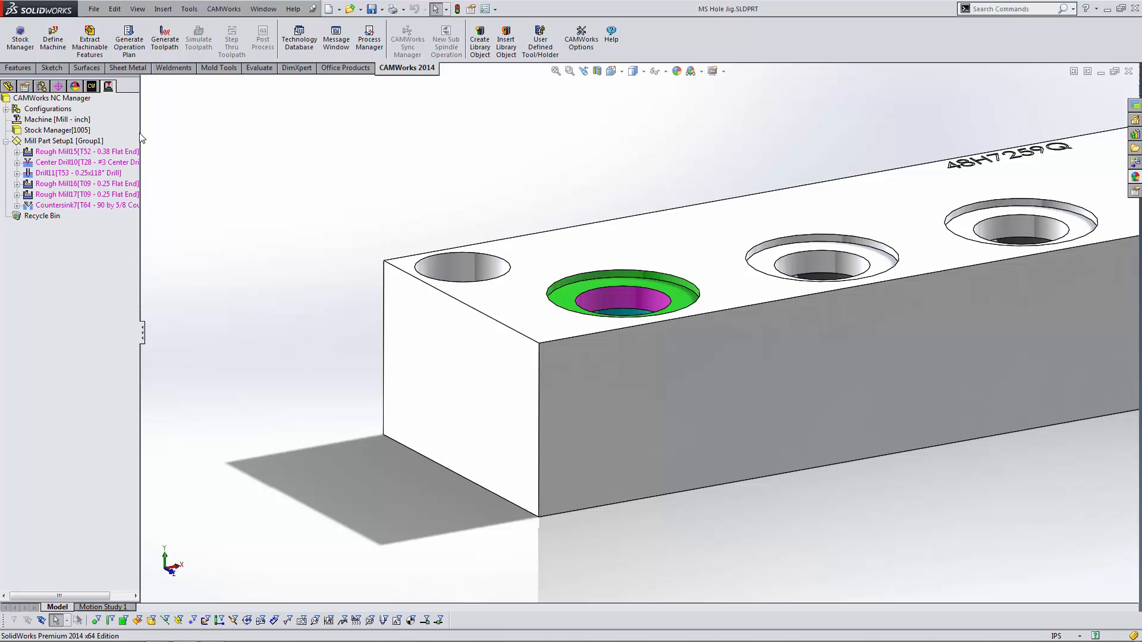
left_click_drag(142, 138, 157, 138)
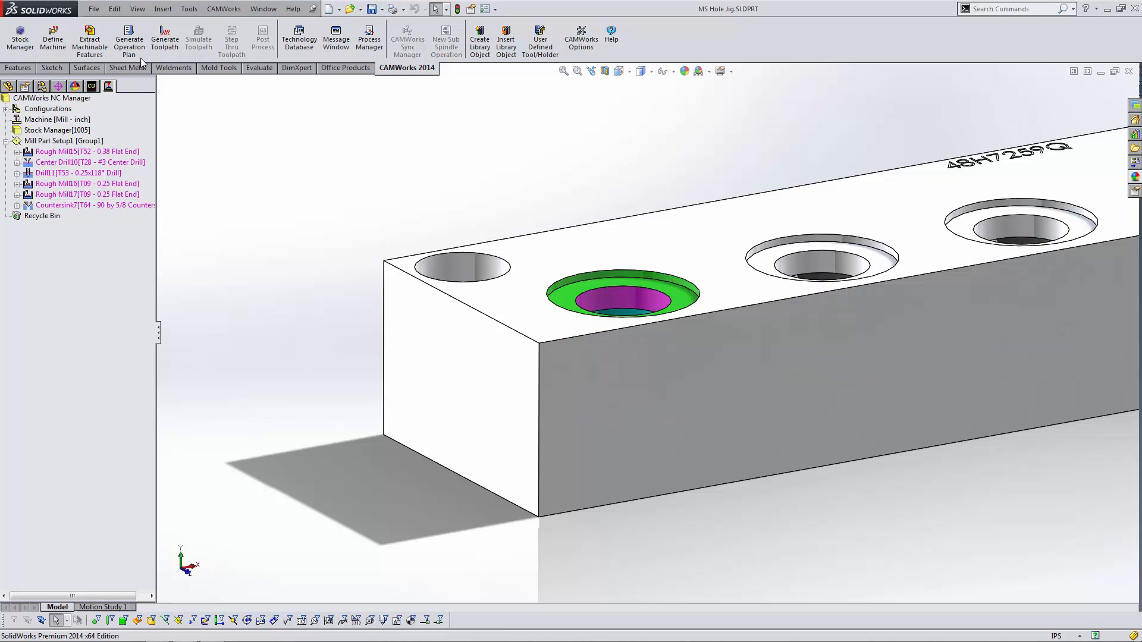
left_click(167, 48)
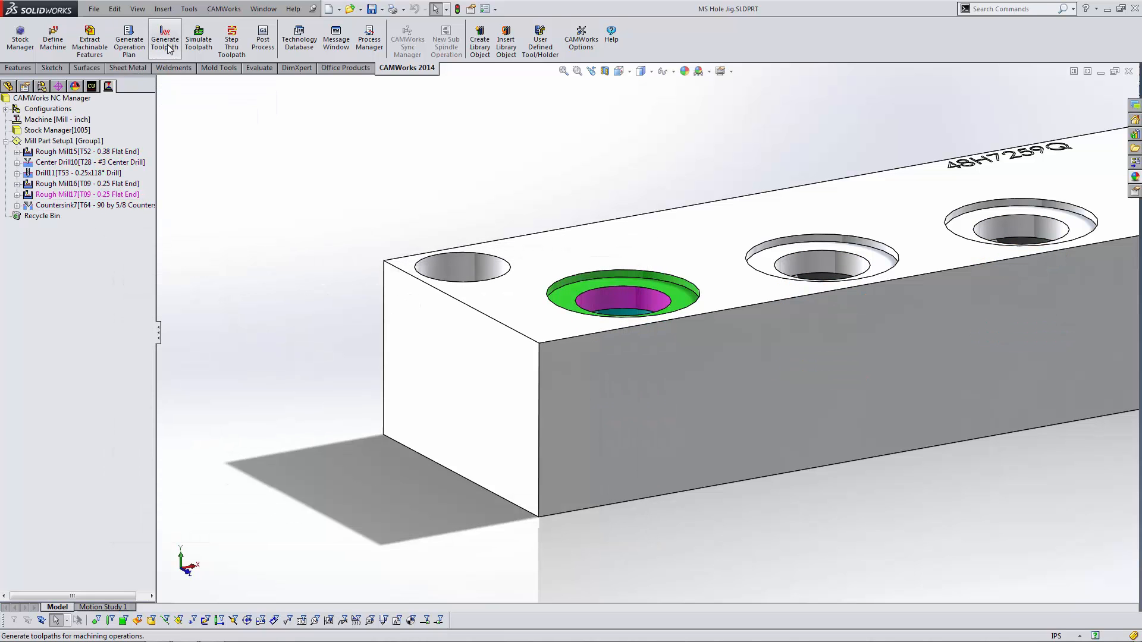
- Highlight Rough Mill17 and examine where it machines in the multi-stepped holes
left_click(126, 195)
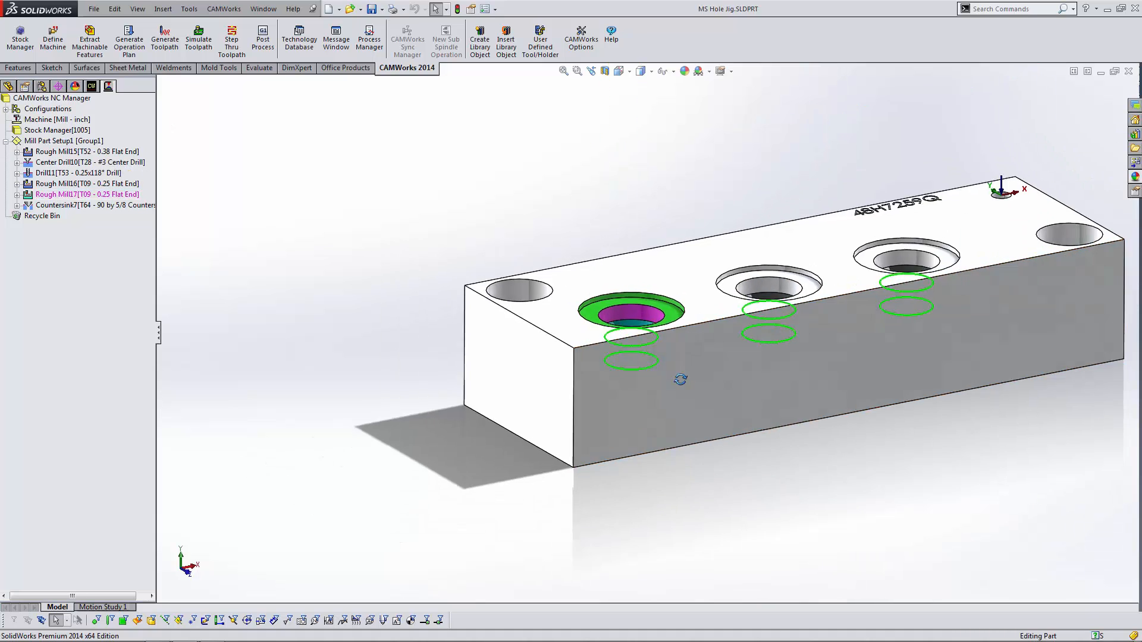
scroll(666, 351, "down", 5)
middle_click_drag(660, 339, 640, 393)
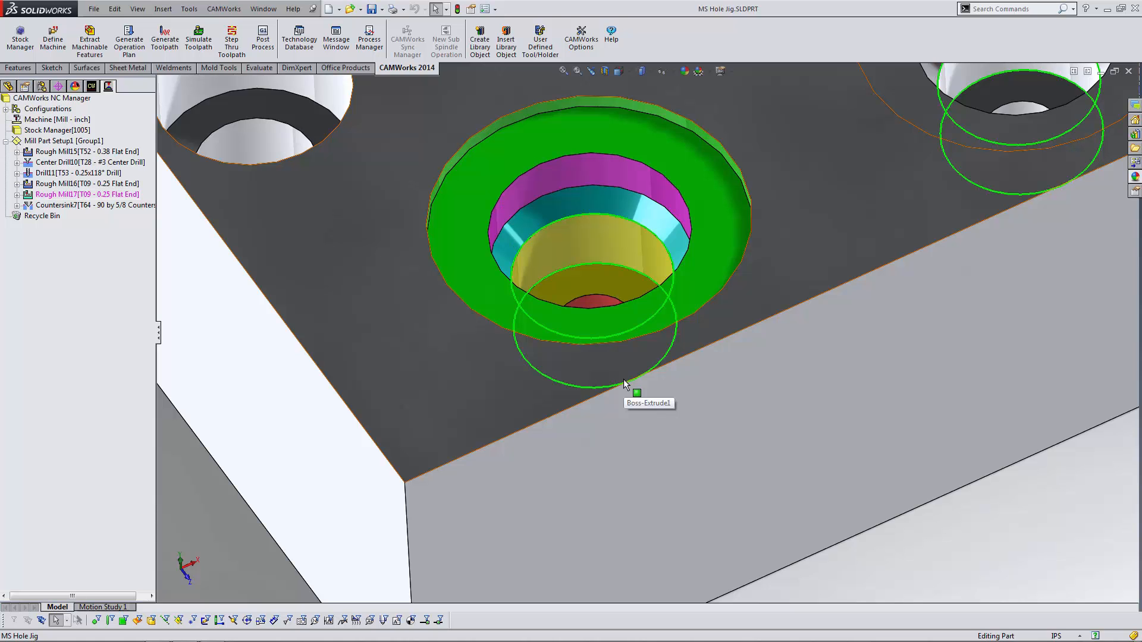
scroll(625, 369, "up", 5)
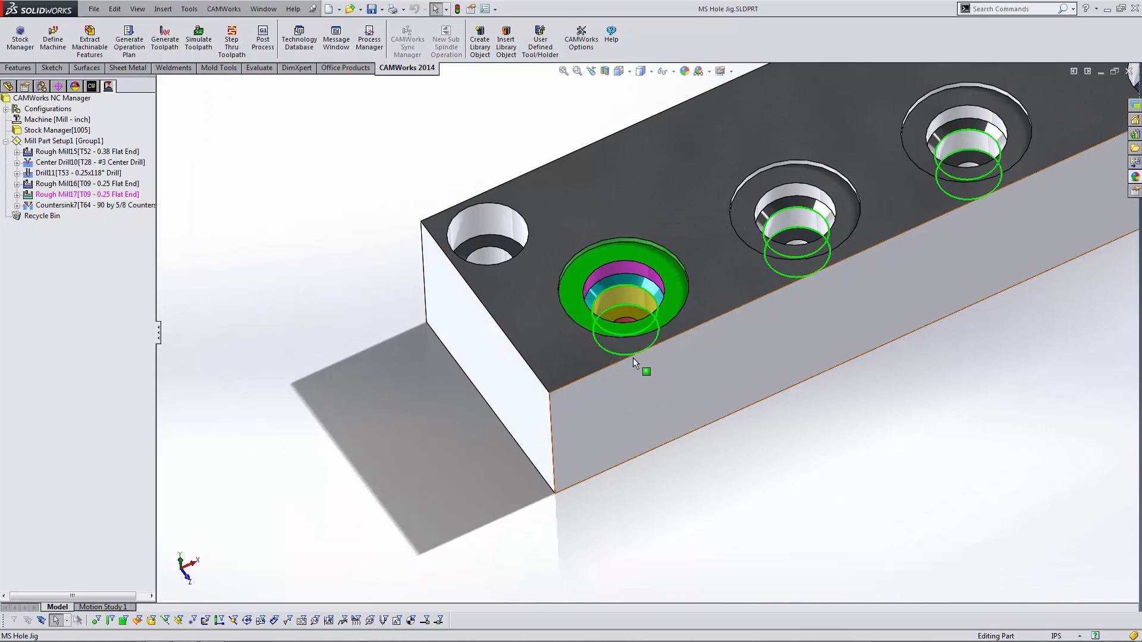
- Review the SAE Port 56732 multi-stepped hole operations in the Technology Database, then exit back to the SolidWorks model
left_click(304, 43)
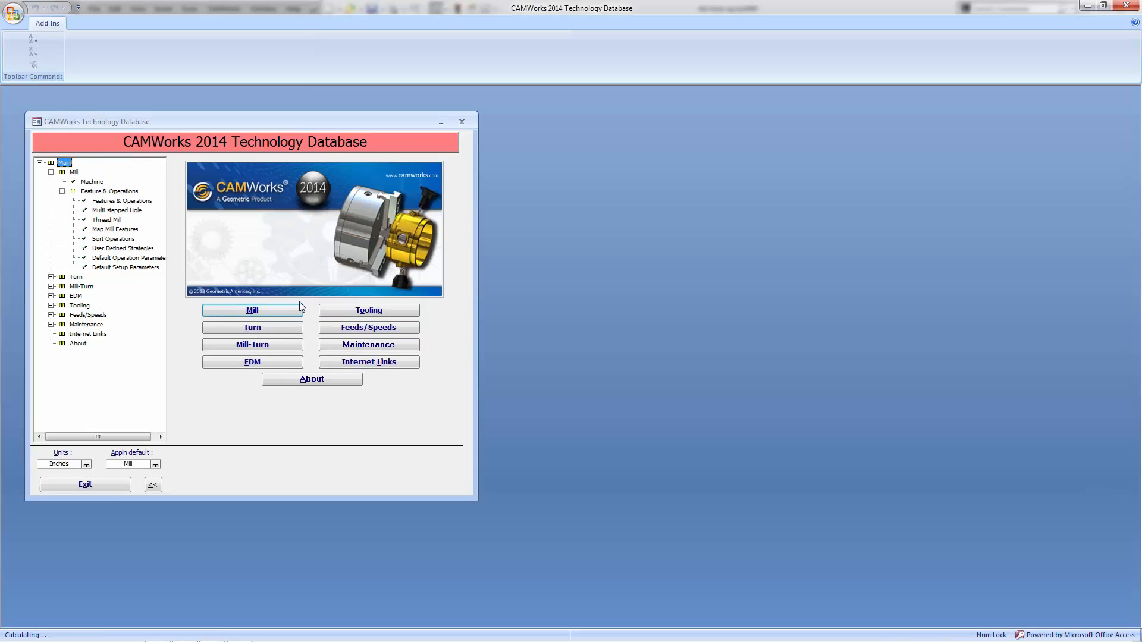
left_click(286, 310)
left_click(380, 254)
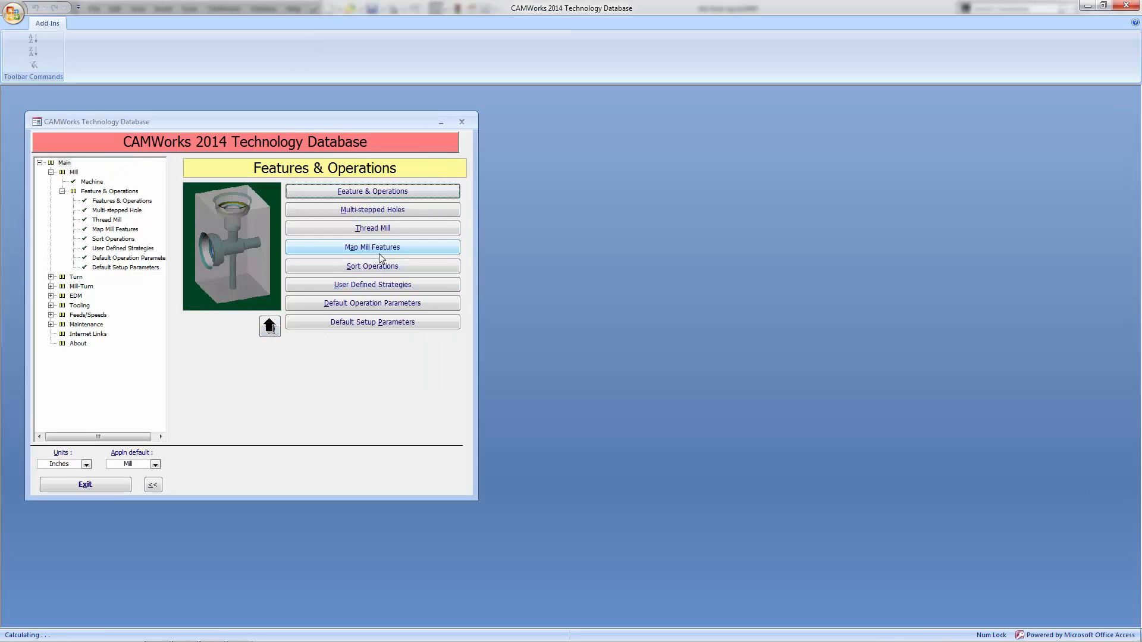
left_click(369, 211)
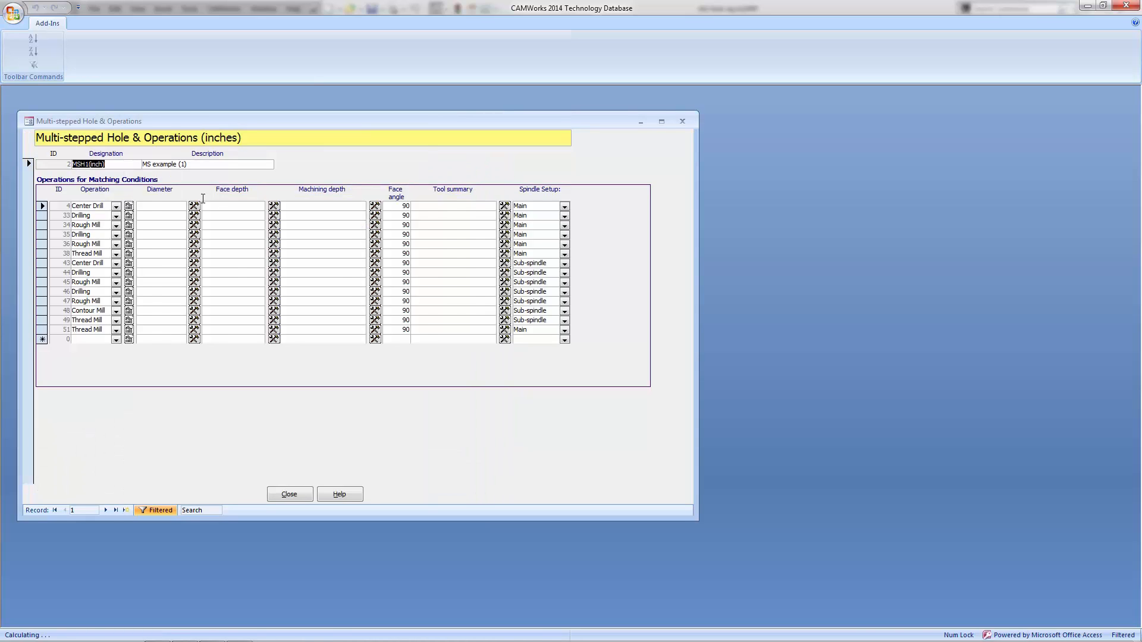
left_click(106, 510)
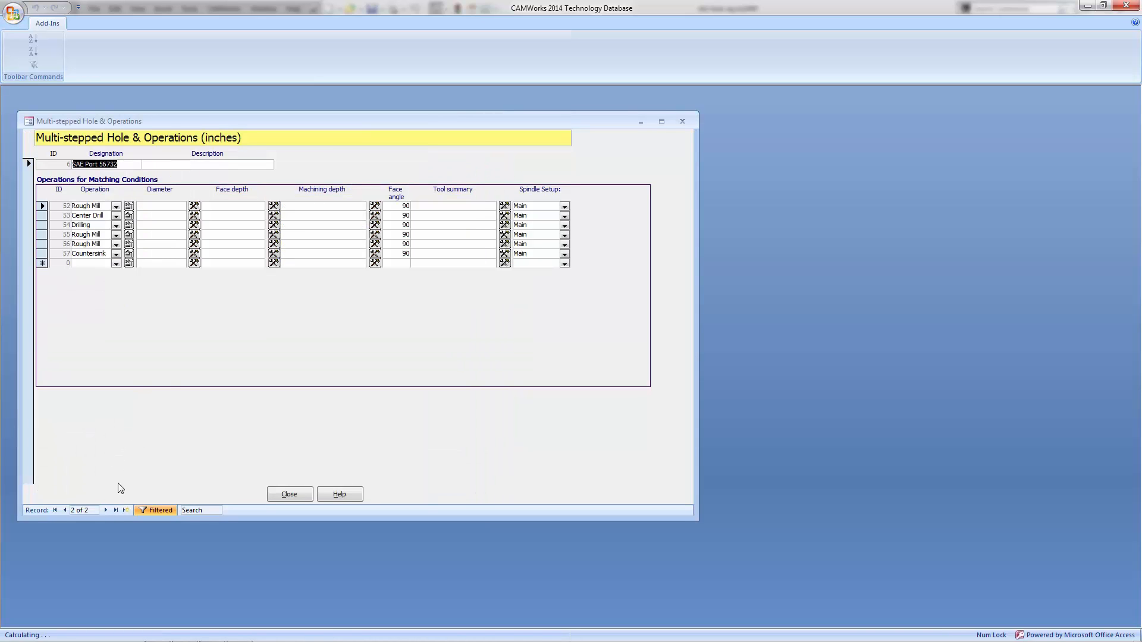
left_click_drag(216, 120, 246, 130)
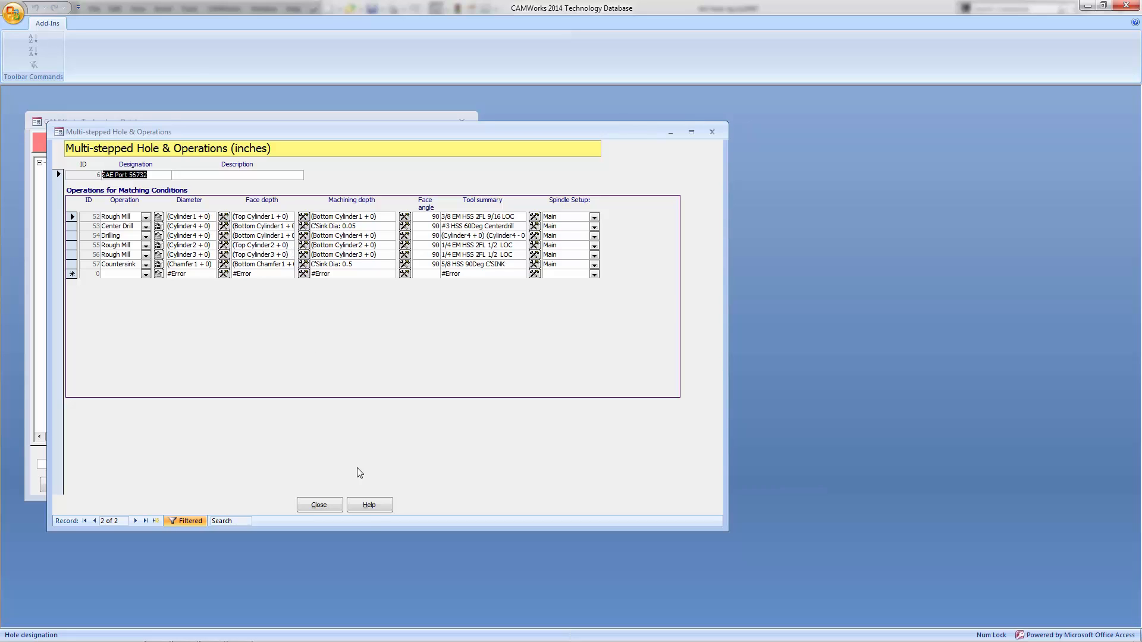
left_click(331, 506)
left_click(83, 485)
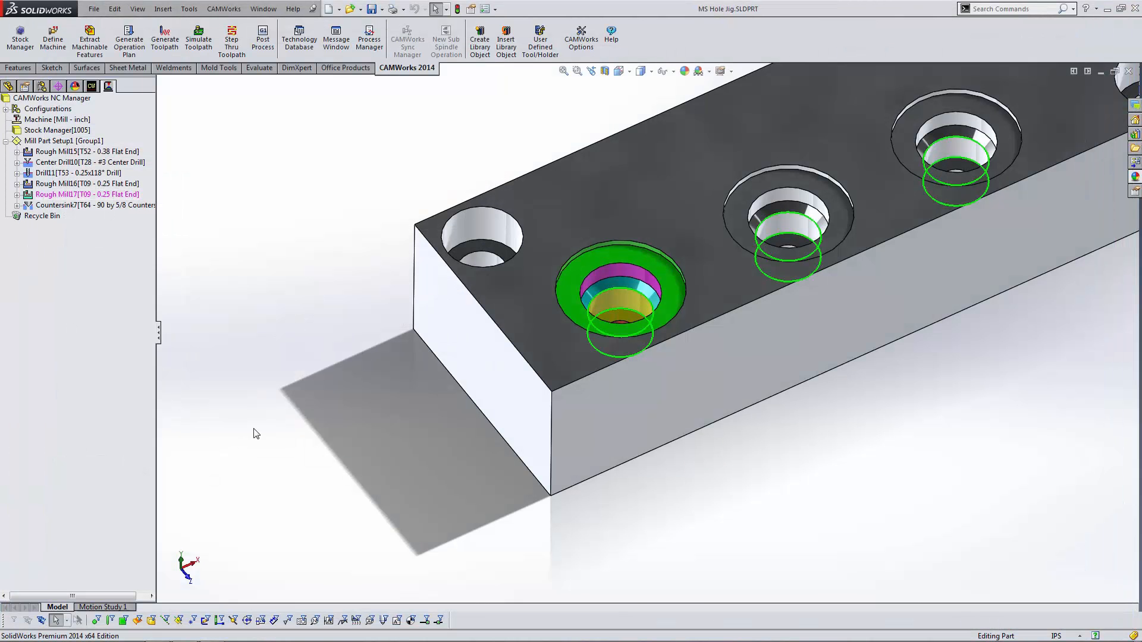
- Set Rough Mill17's roughing side stepover to 10% and preview its toolpath
double_click(119, 195)
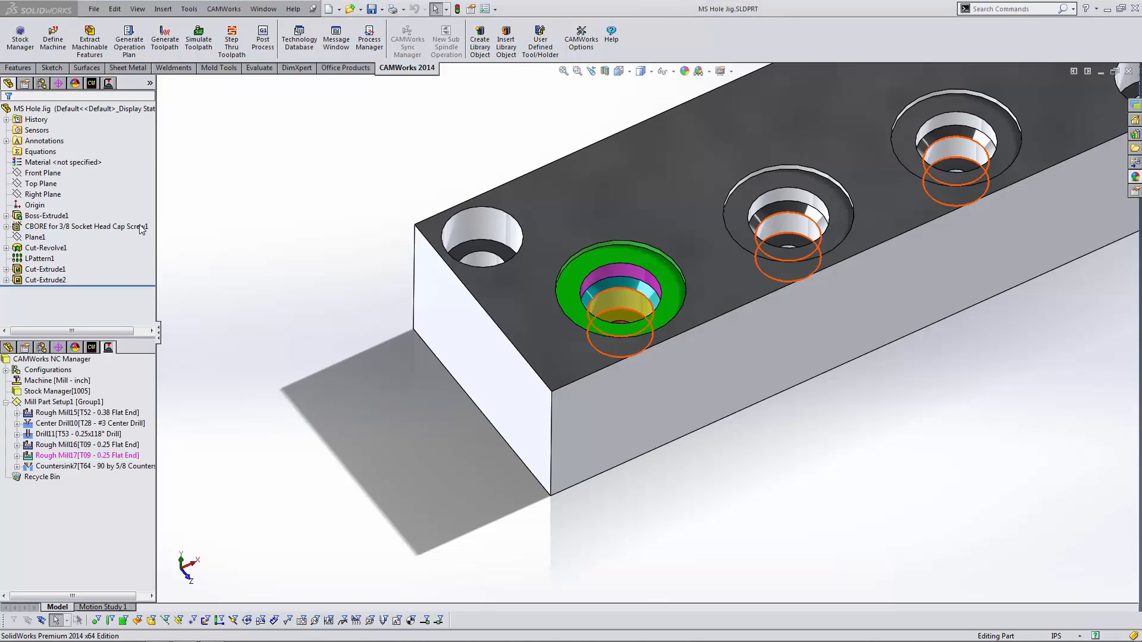
left_click(169, 118)
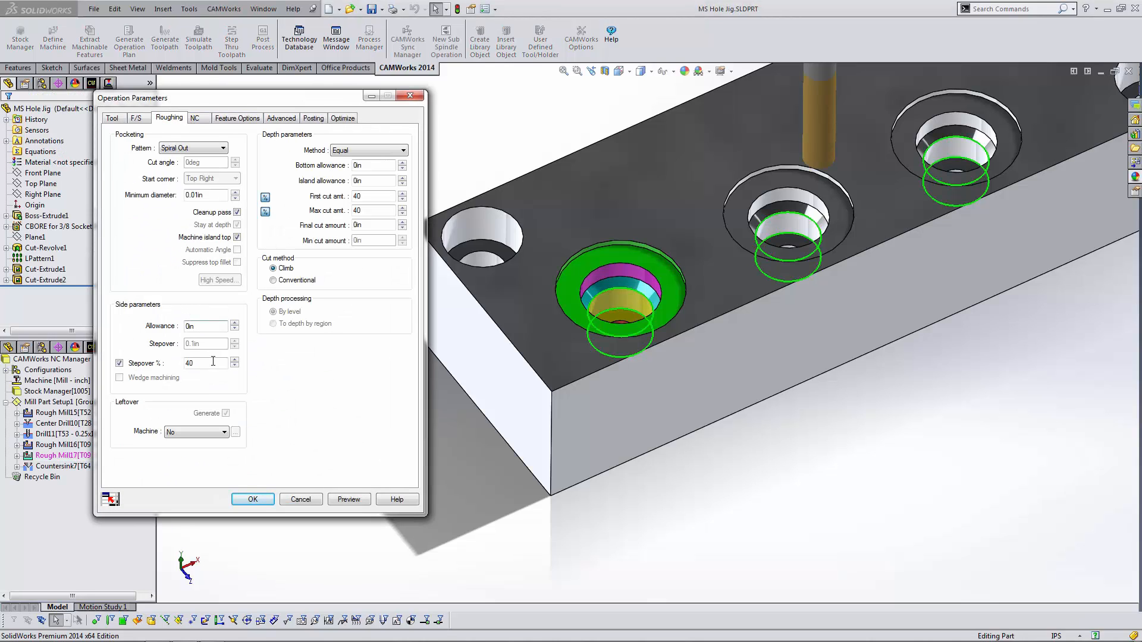
left_click_drag(207, 364, 140, 351)
left_click(349, 499)
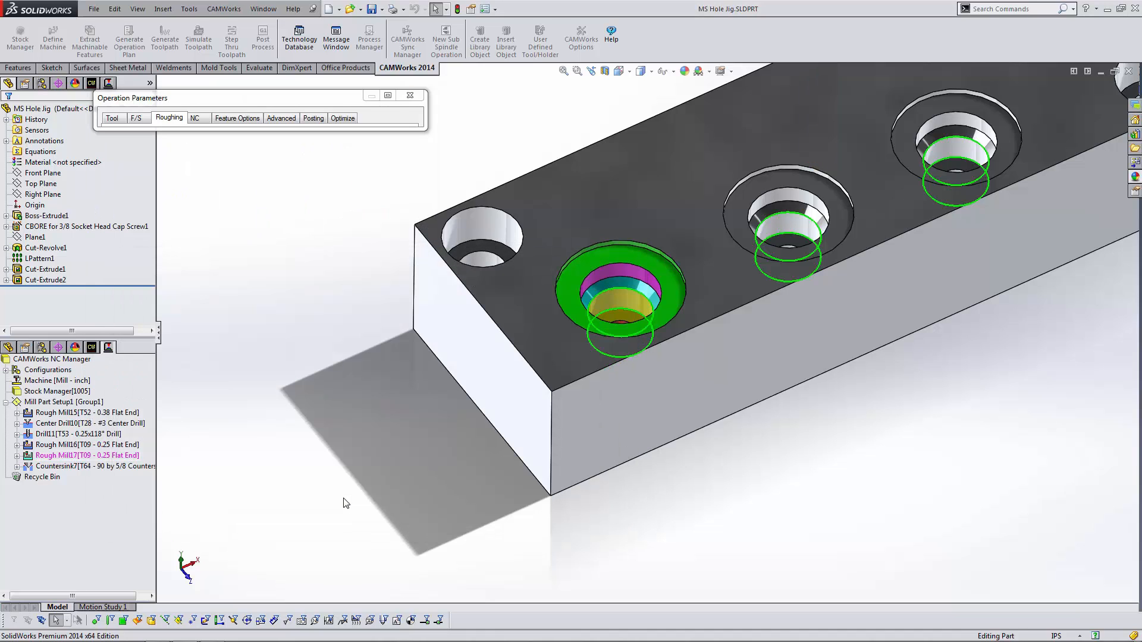
left_click(412, 95)
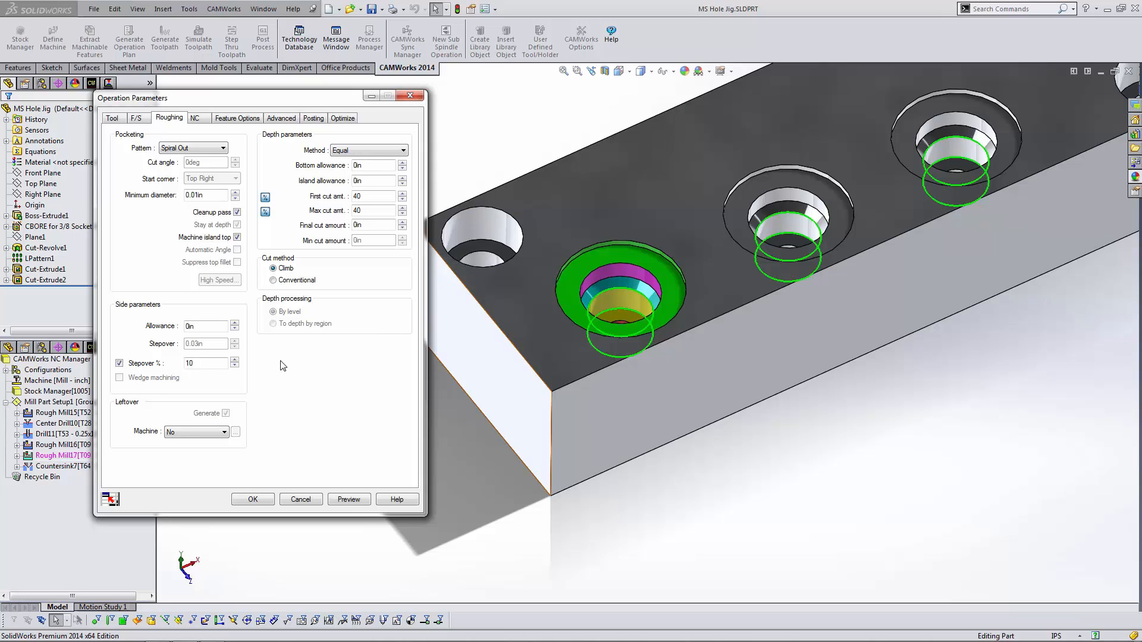
- Set Rough Mill17's pocketing pattern to Pocket Out and preview the toolpath
left_click(191, 148)
left_click(178, 206)
left_click(349, 499)
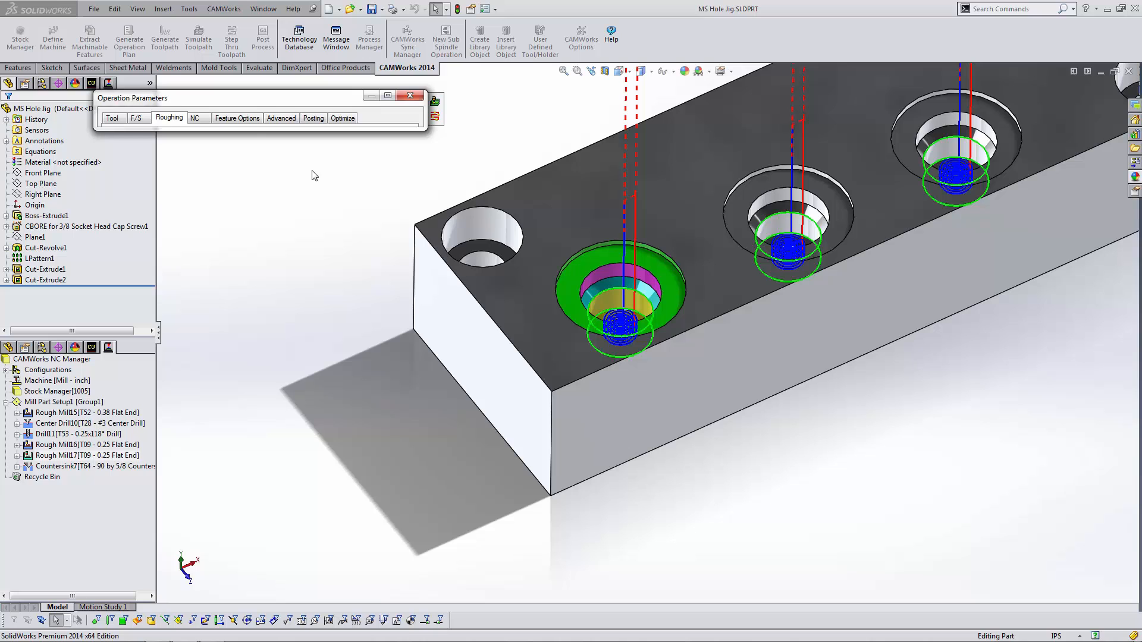
left_click(409, 99)
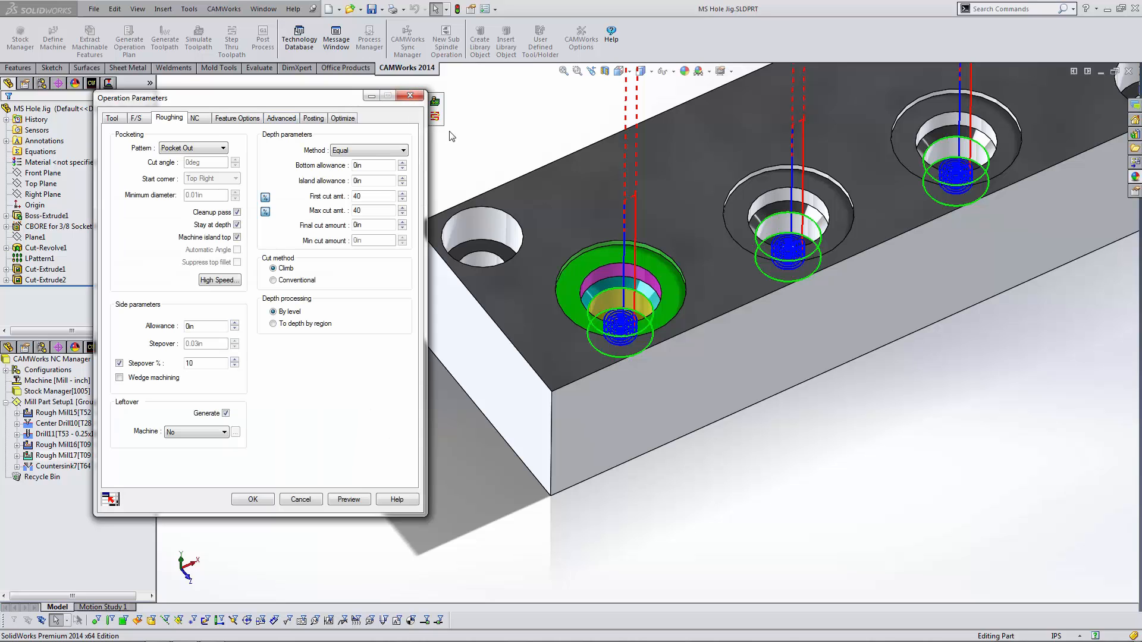
- Examine Rough Mill17's previewed toolpath inside the stepped holes and accept the operation parameters
scroll(587, 271, "up", 3)
scroll(648, 331, "down", 2)
scroll(650, 336, "down", 5)
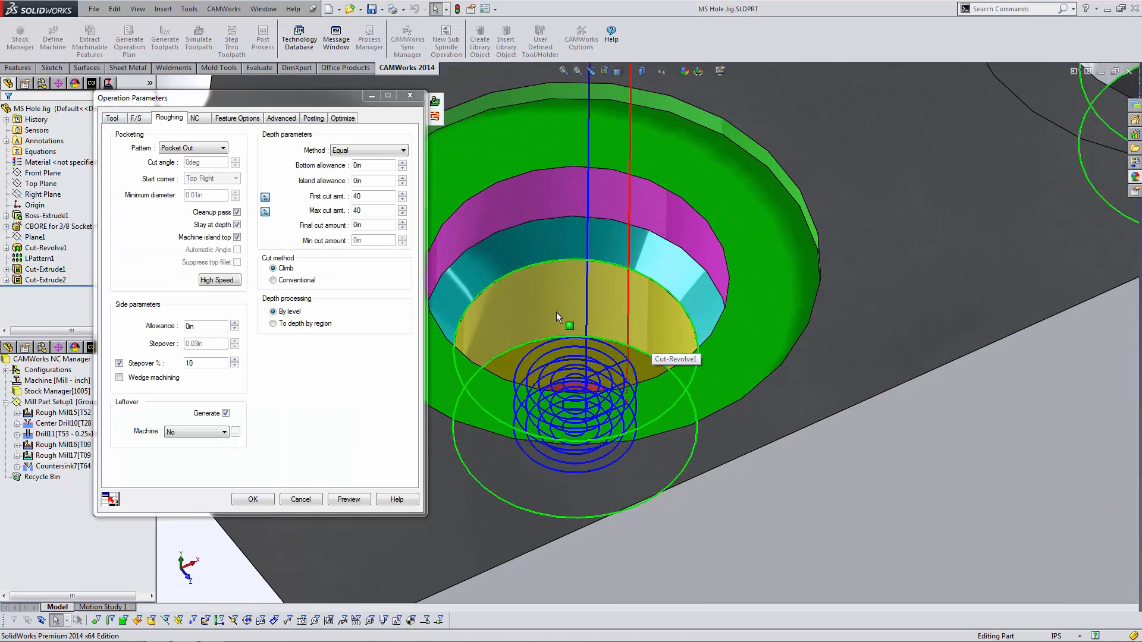
middle_click_drag(552, 292, 549, 297)
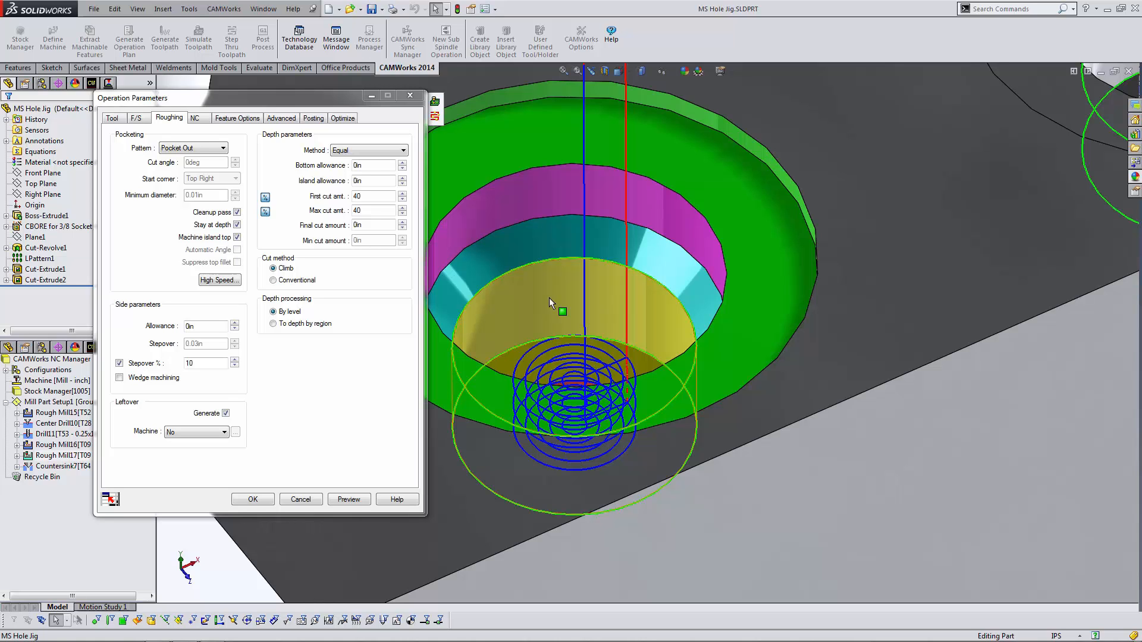
scroll(552, 305, "up", 6)
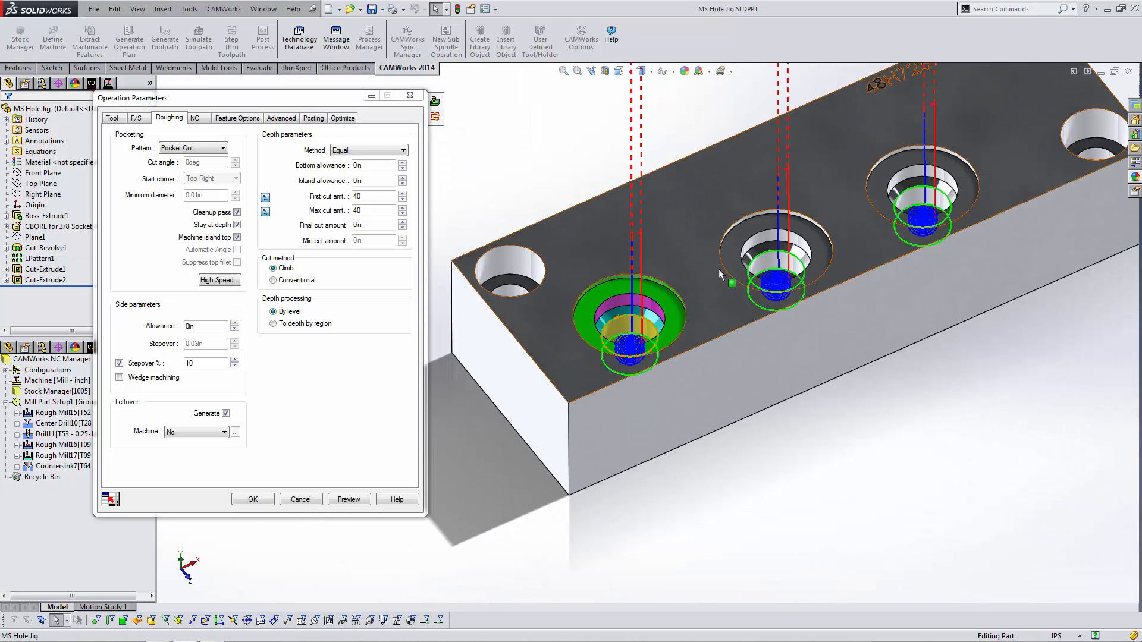
mouse_move(717, 267)
middle_mouse_down()
mouse_move(727, 277)
mouse_move(721, 264)
middle_mouse_up()
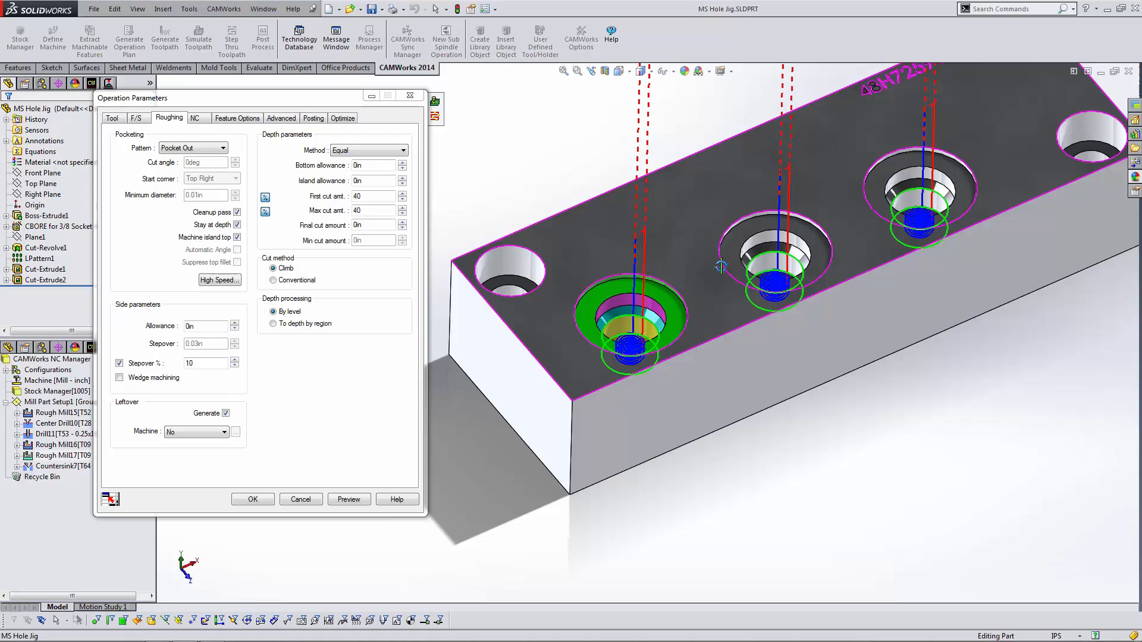
left_click(267, 494)
left_click(269, 498)
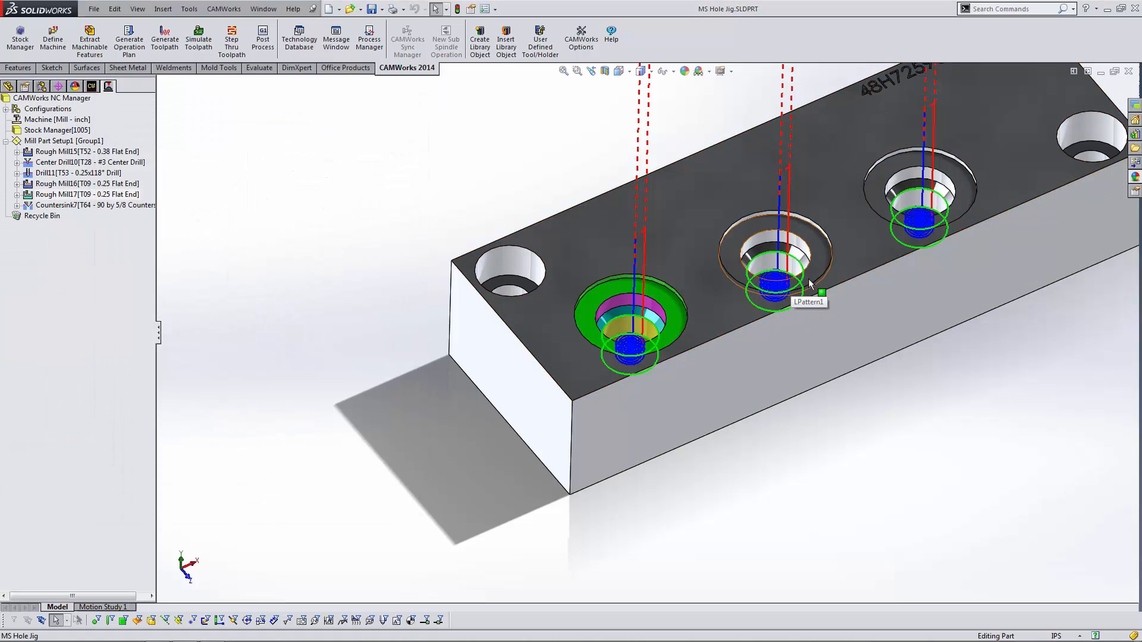
- Simulate the toolpaths, examine the cut holes and compare the machined stock with the design part before closing the simulation
middle_click_drag(792, 284, 814, 255)
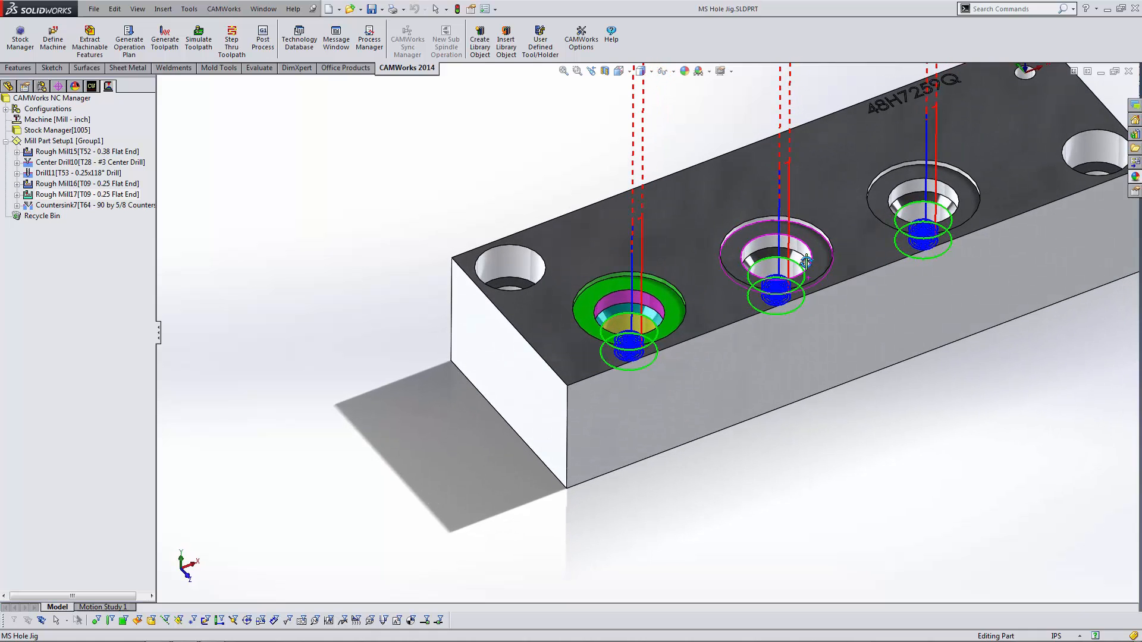
left_click(209, 47)
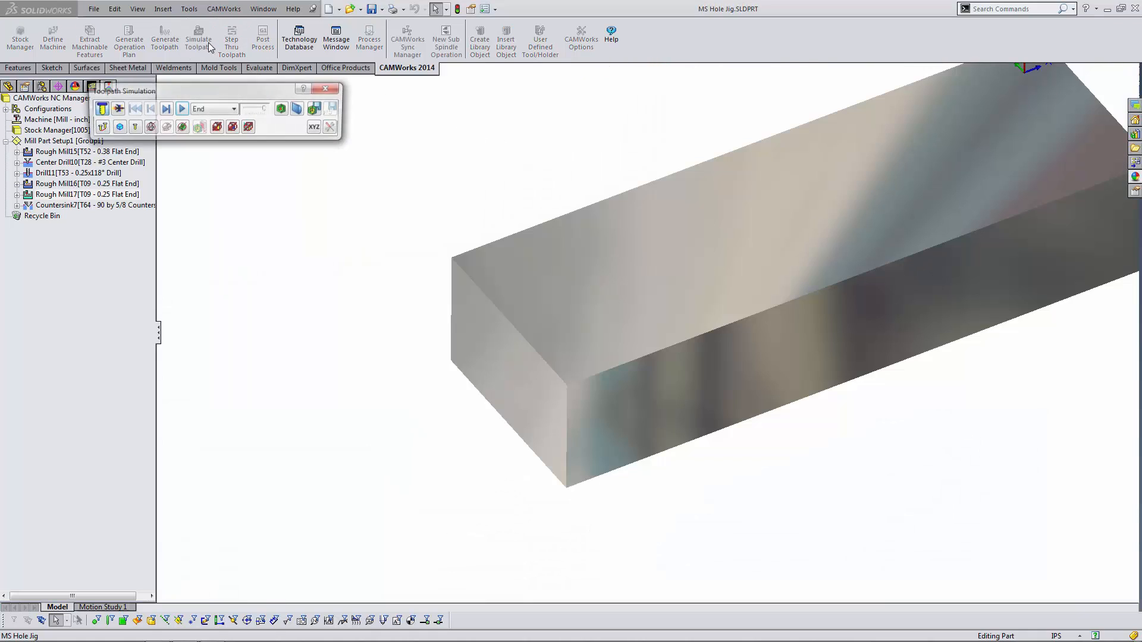
left_click(181, 110)
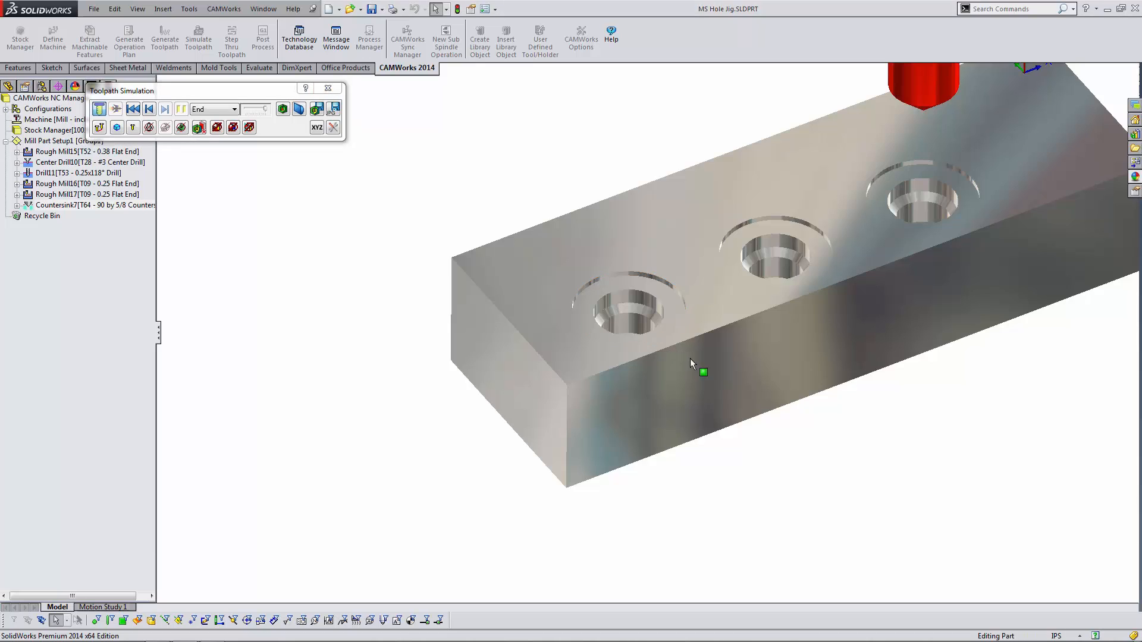
scroll(693, 359, "down", 3)
middle_click_drag(645, 306, 644, 346)
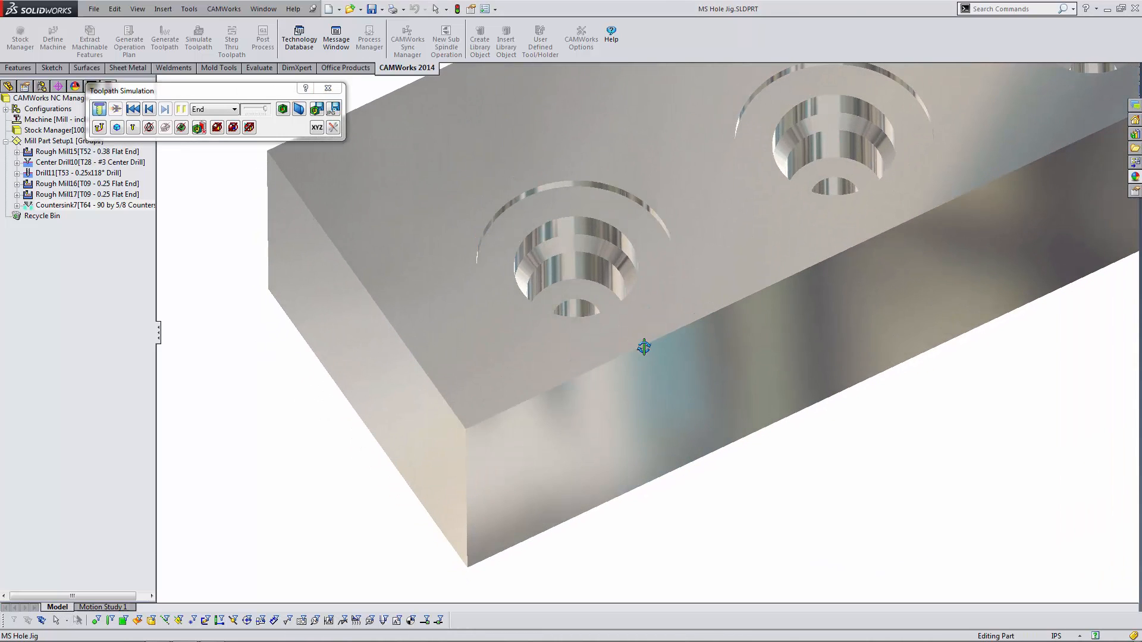
left_click(284, 112)
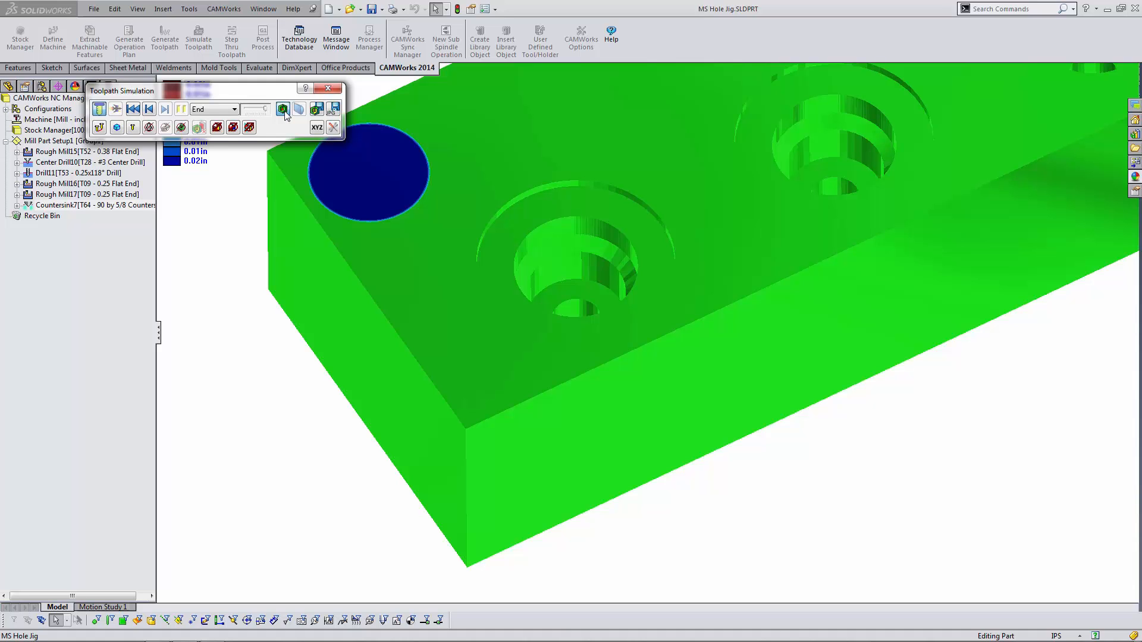
left_click(328, 88)
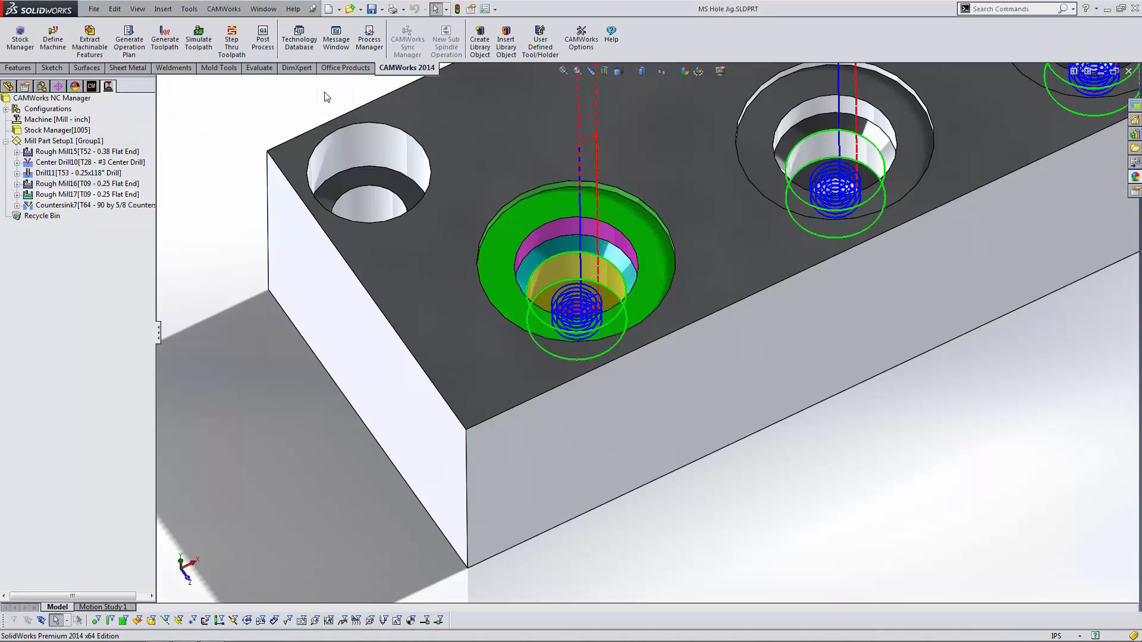
- Close the MS Hole Jig part without saving changes and reopen MS Hole Jig.SLDPRT from the recent files
scroll(615, 237, "up", 6)
middle_click_drag(763, 259, 766, 256)
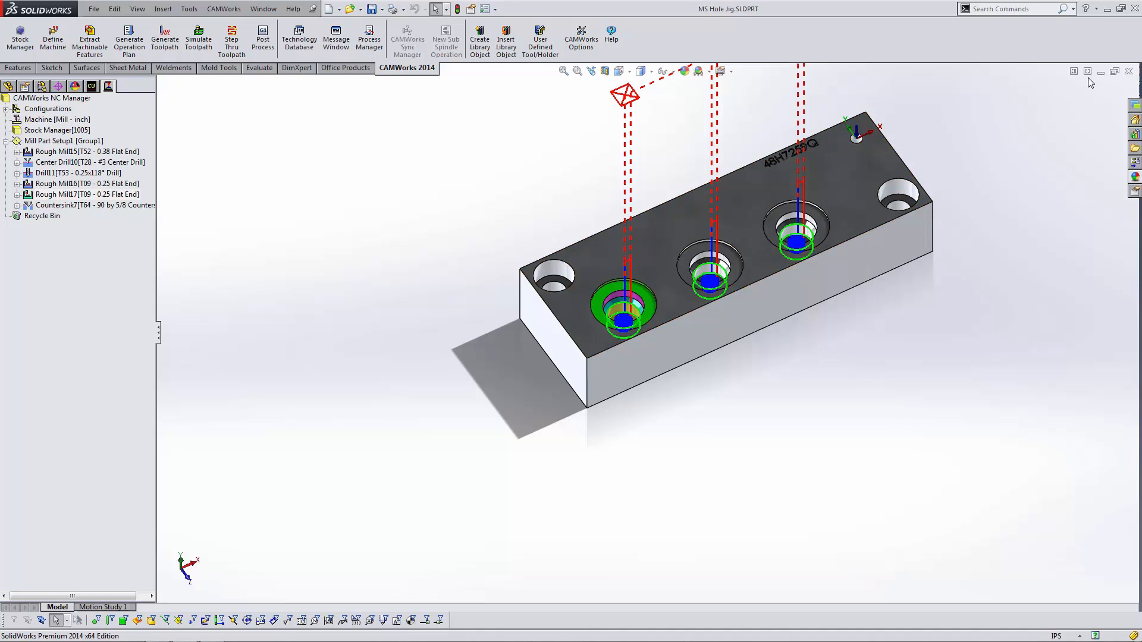
left_click(1128, 71)
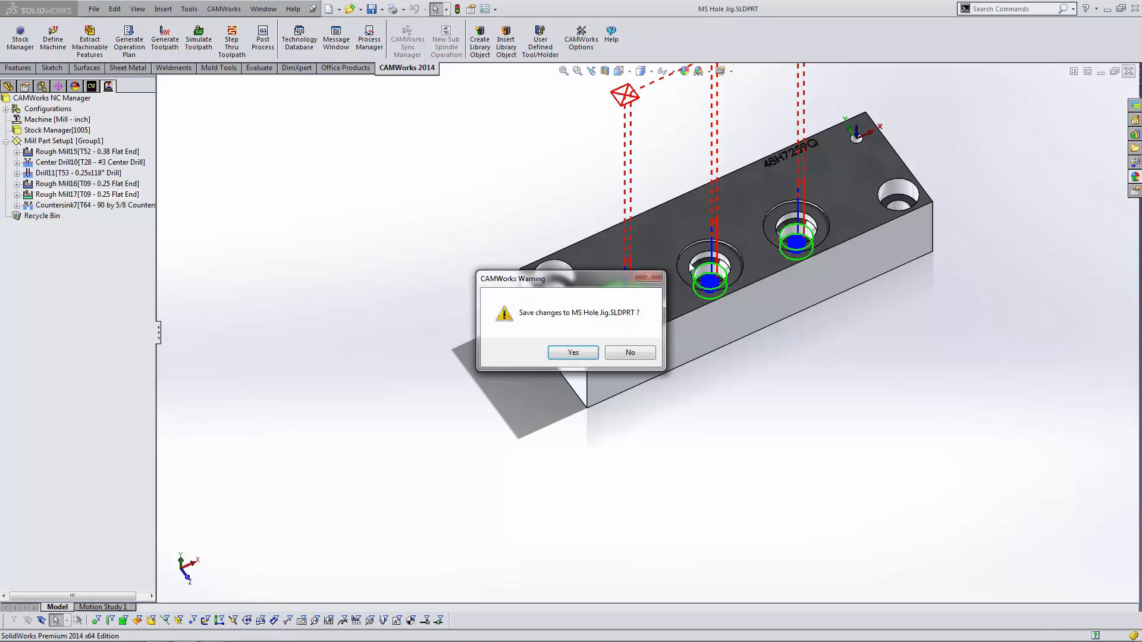
left_click(619, 352)
left_click(94, 9)
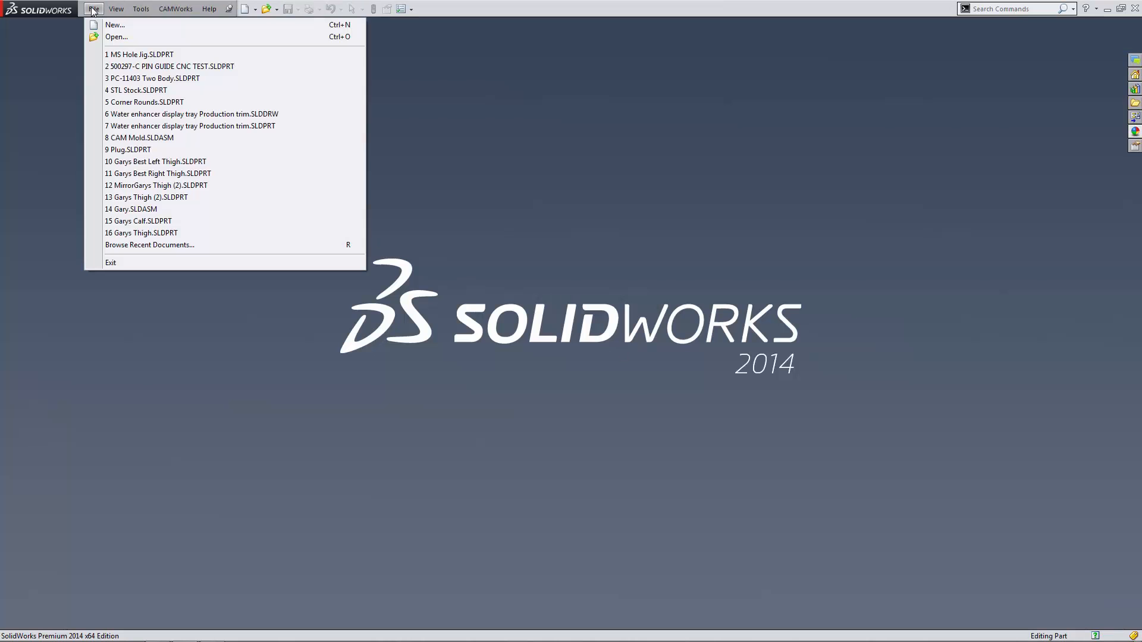
left_click(124, 53)
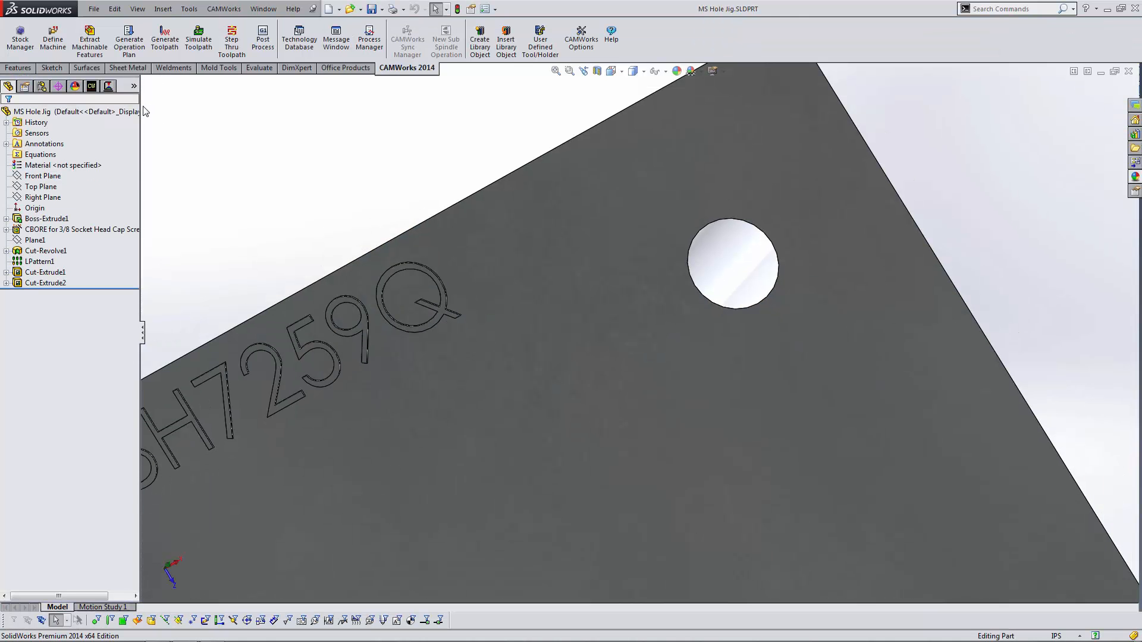
- Delete Mill Part Setup1 and all its dependent items from the CAMWorks feature tree
left_click(93, 87)
key("f")
scroll(287, 266, "up", 11)
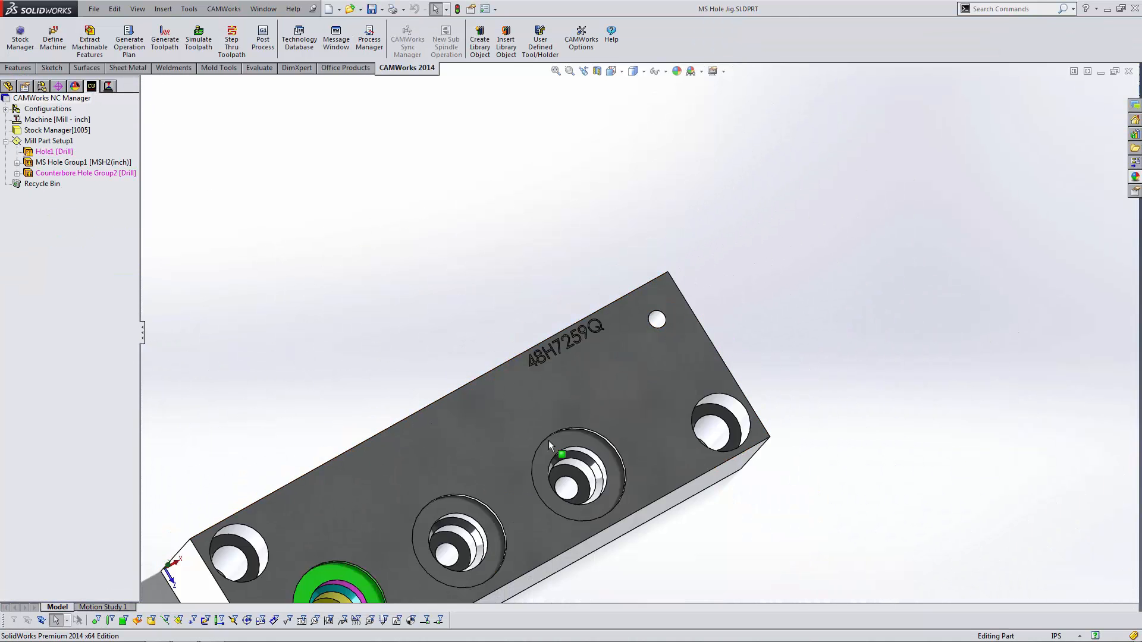
middle_click_drag(543, 450, 521, 414)
scroll(521, 414, "down", 5)
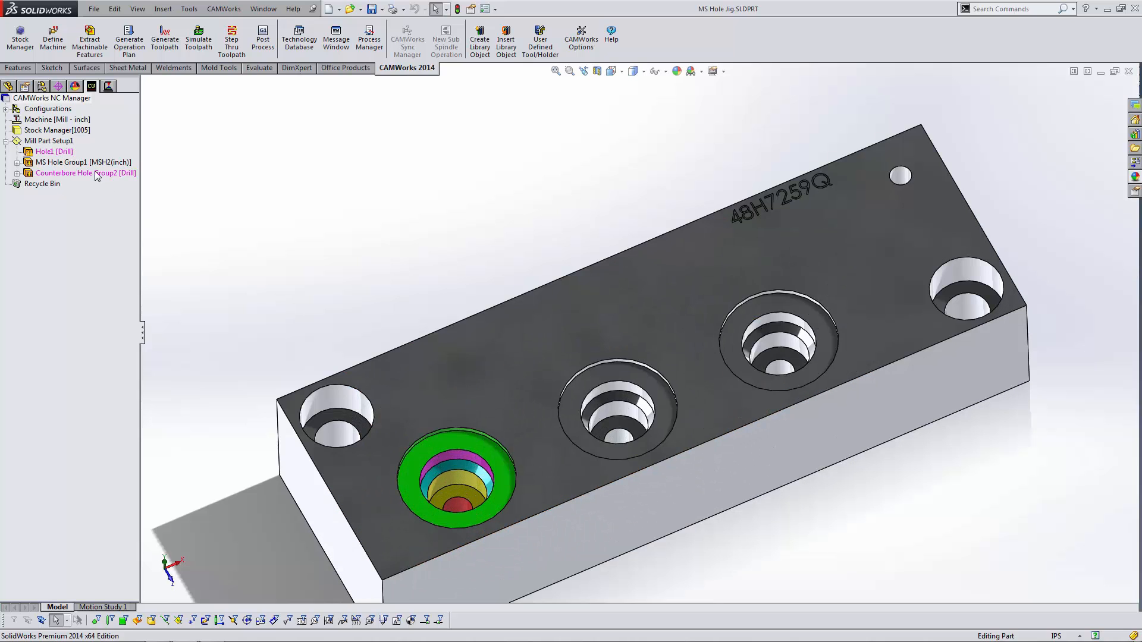
left_click(50, 142)
key("Delete")
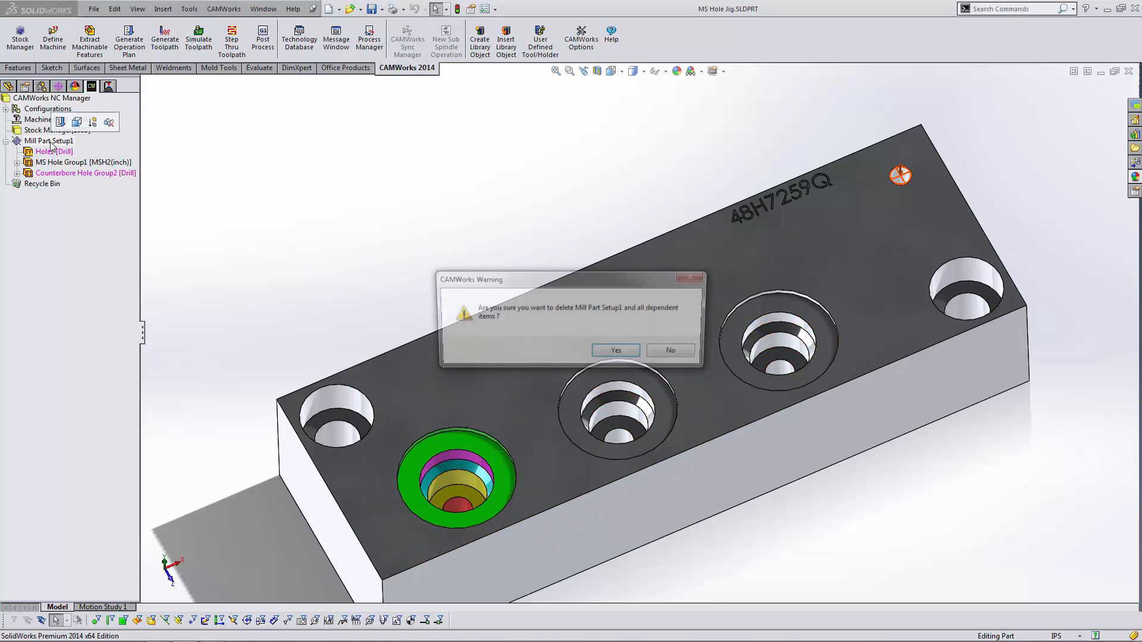
key("Return")
- Empty the Recycle Bin in the CAMWorks feature tree
right_click(48, 142)
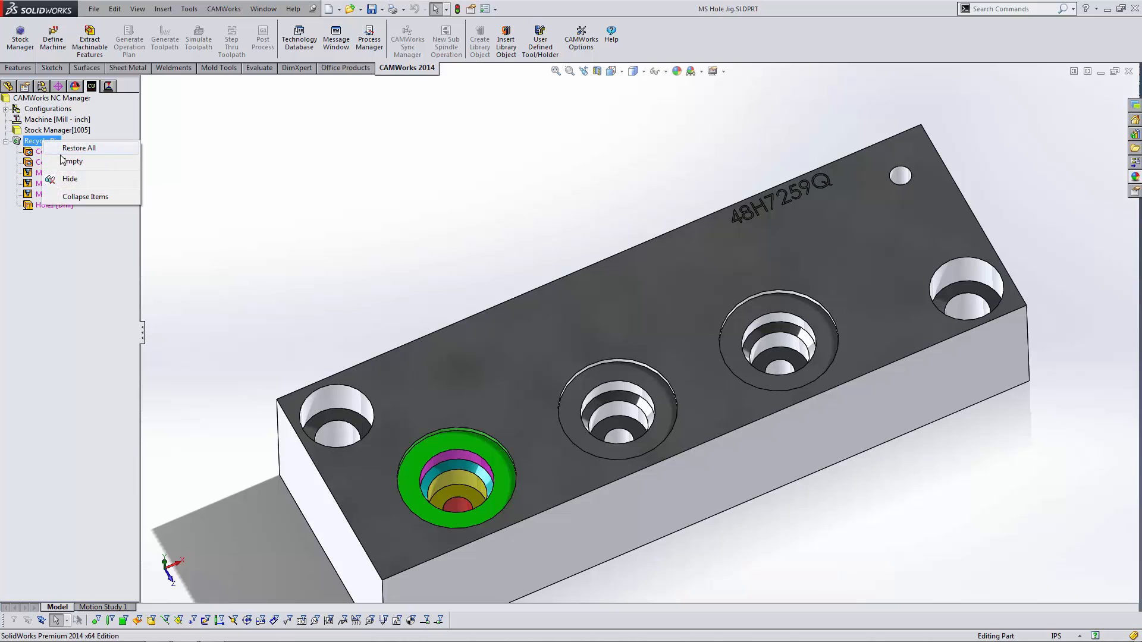
left_click(62, 160)
left_click(591, 357)
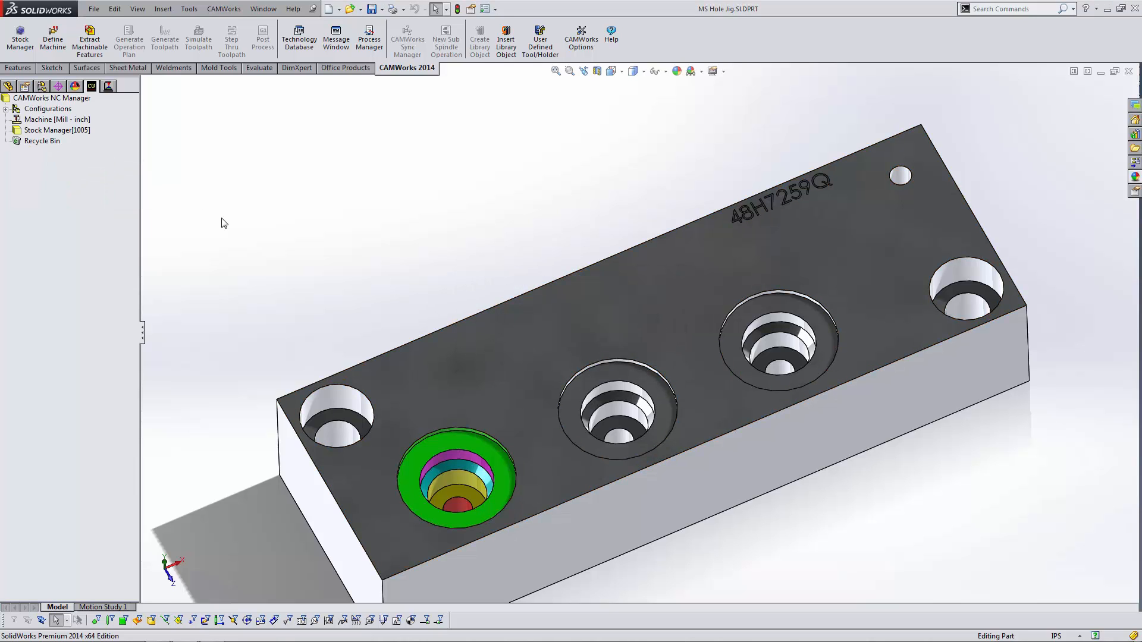
- Extract the machinable features and assign the SAE Port 56732 TechDB designation to the three-hole multi-stepped group
left_click(89, 56)
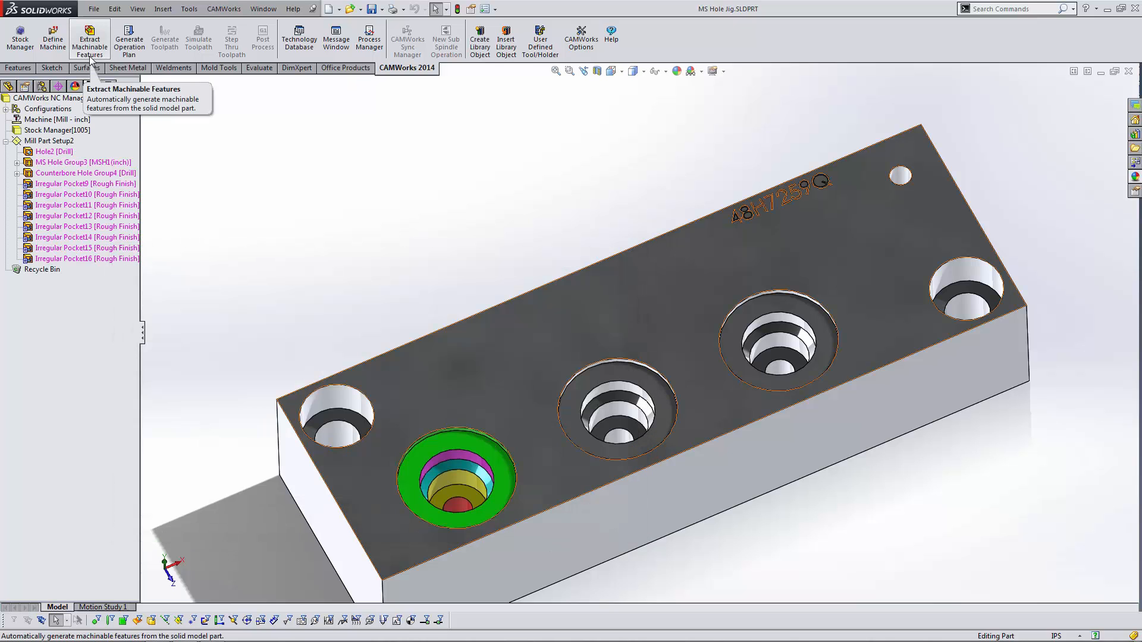
left_click(101, 168)
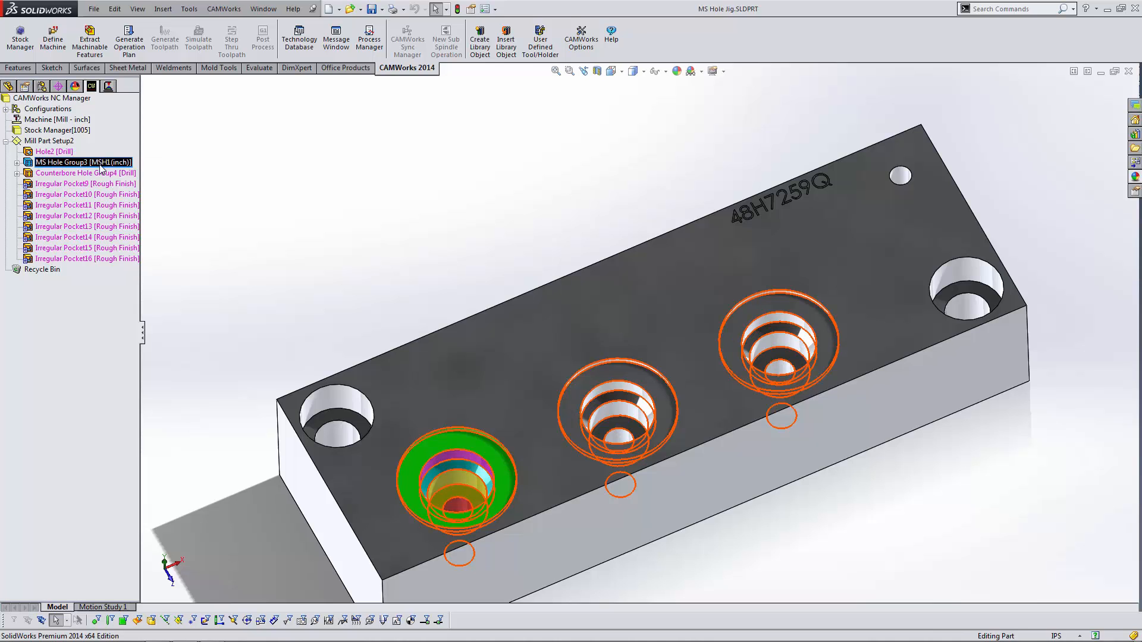
left_click(100, 169)
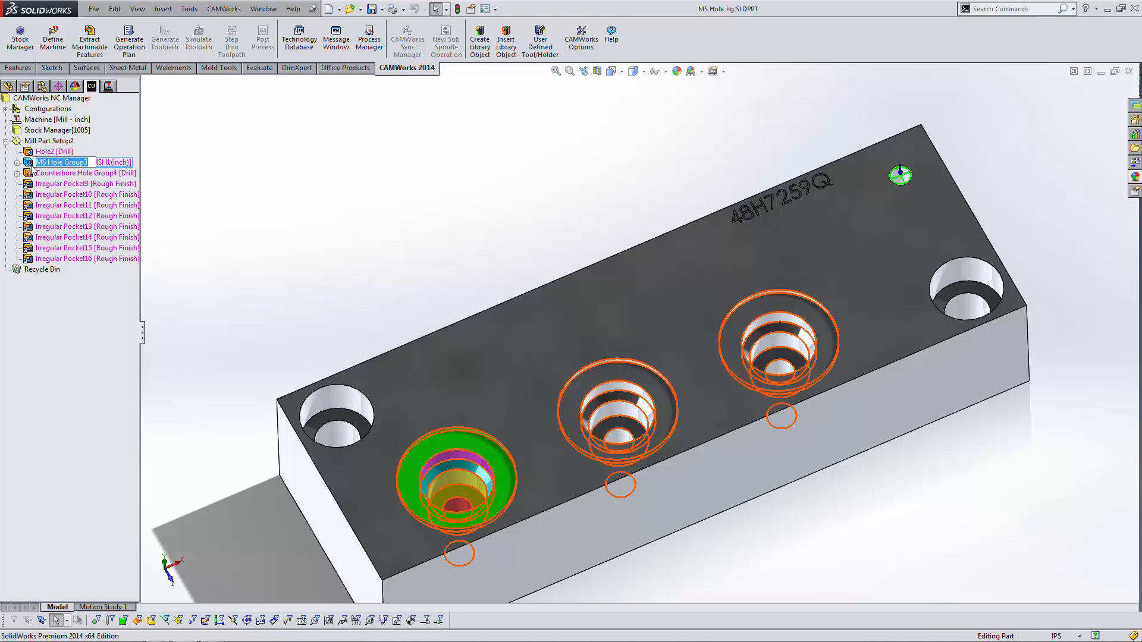
double_click(35, 164)
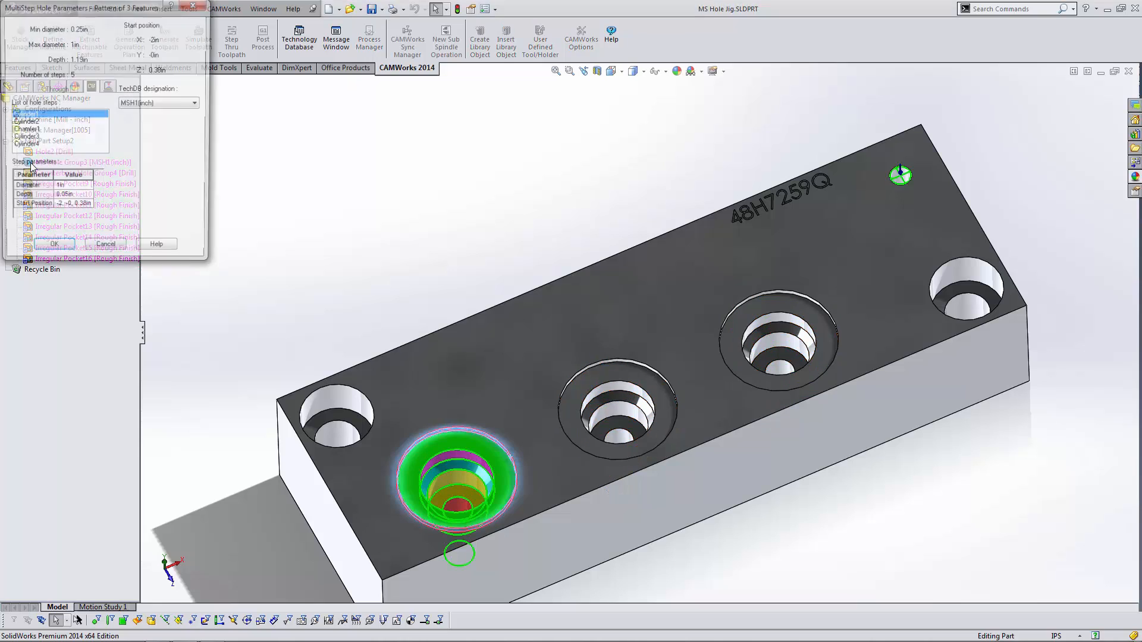
left_click(134, 104)
left_click(147, 122)
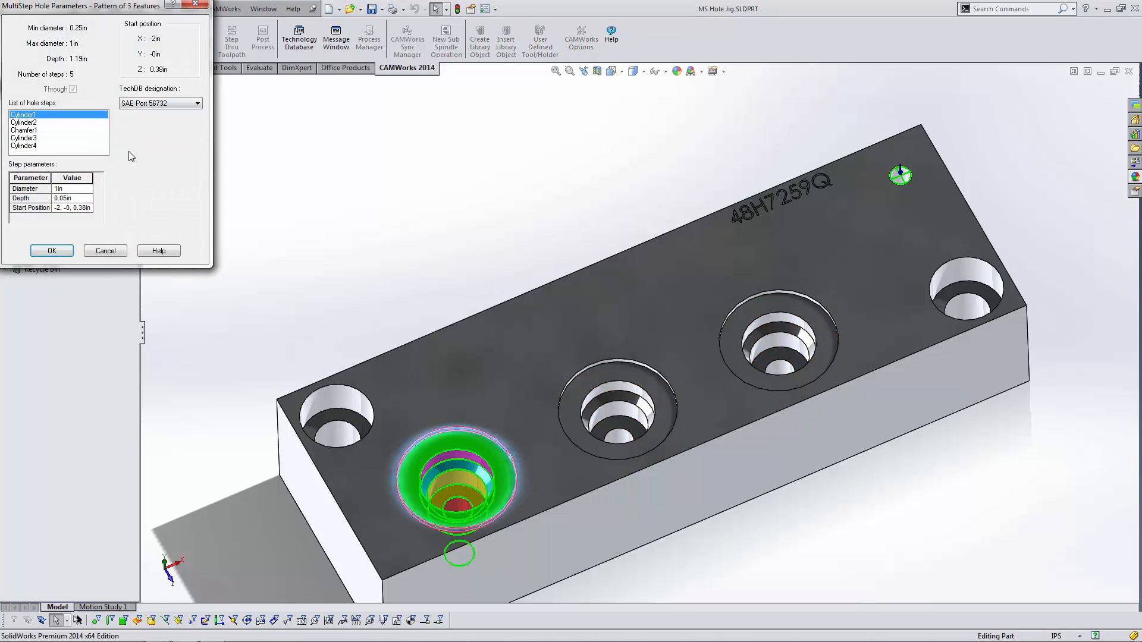
left_click(51, 251)
- Generate the operation plan for the multi-stepped hole group only, and generate the toolpaths for its operations
right_click(68, 166)
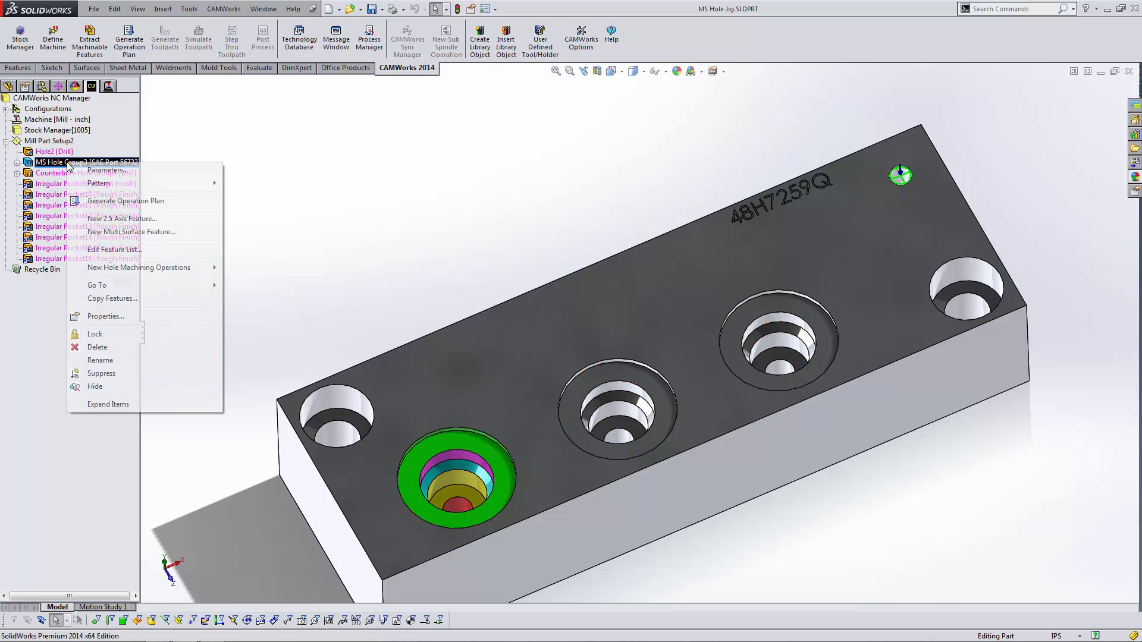
left_click(128, 202)
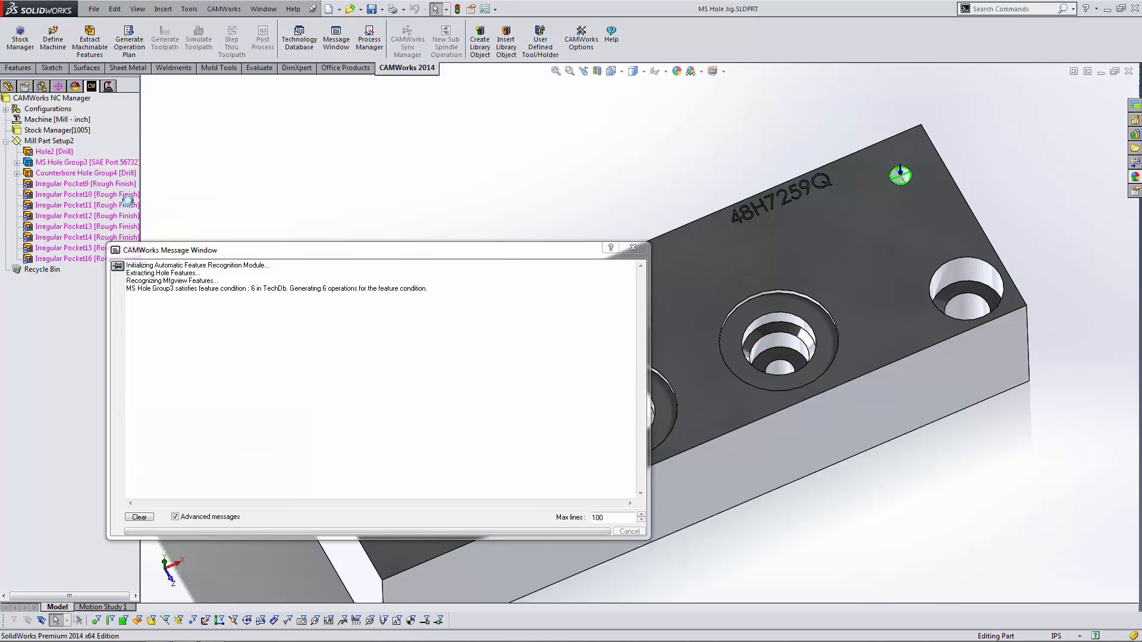
left_click(173, 53)
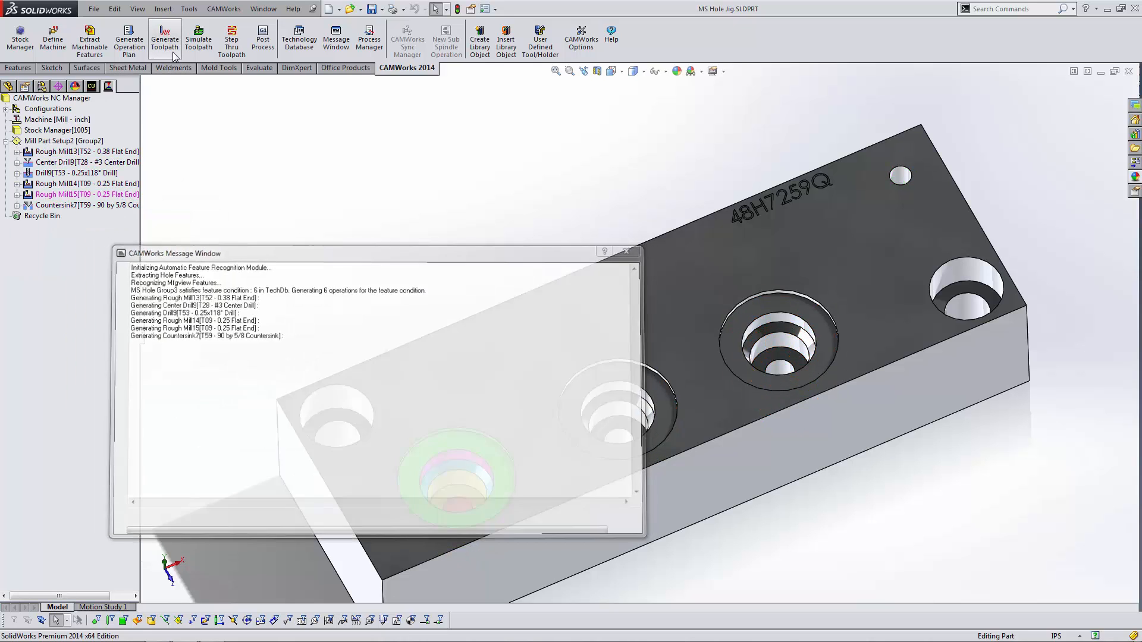
- Change the pocketing pattern of Rough Mill15 to Pocket Out and regenerate the toolpaths
left_click(119, 196)
double_click(119, 197)
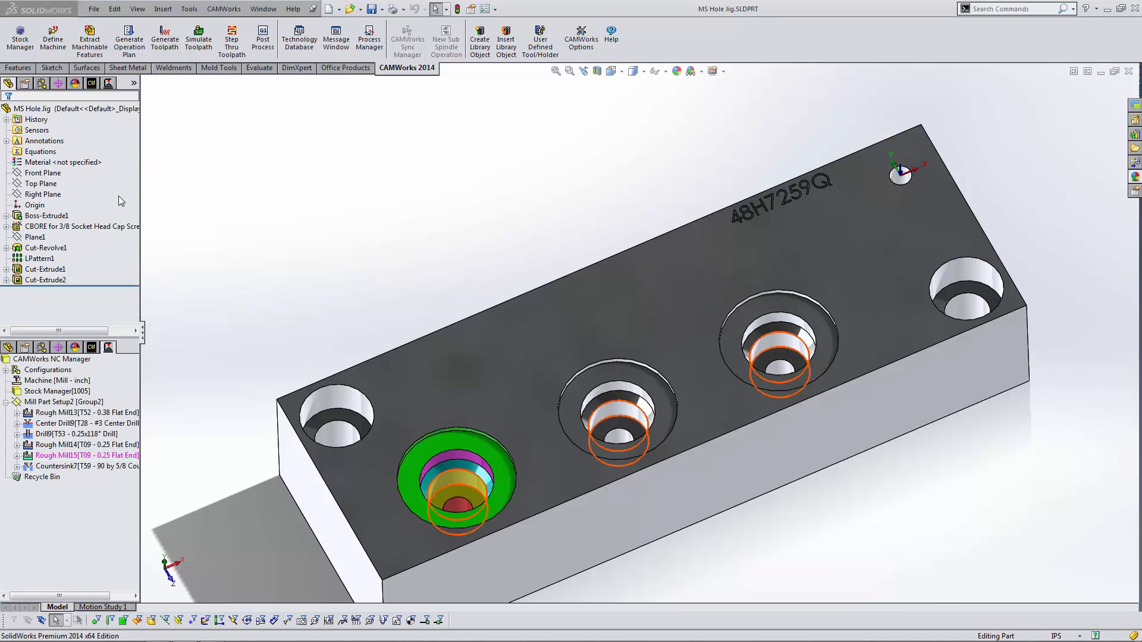
left_click(181, 148)
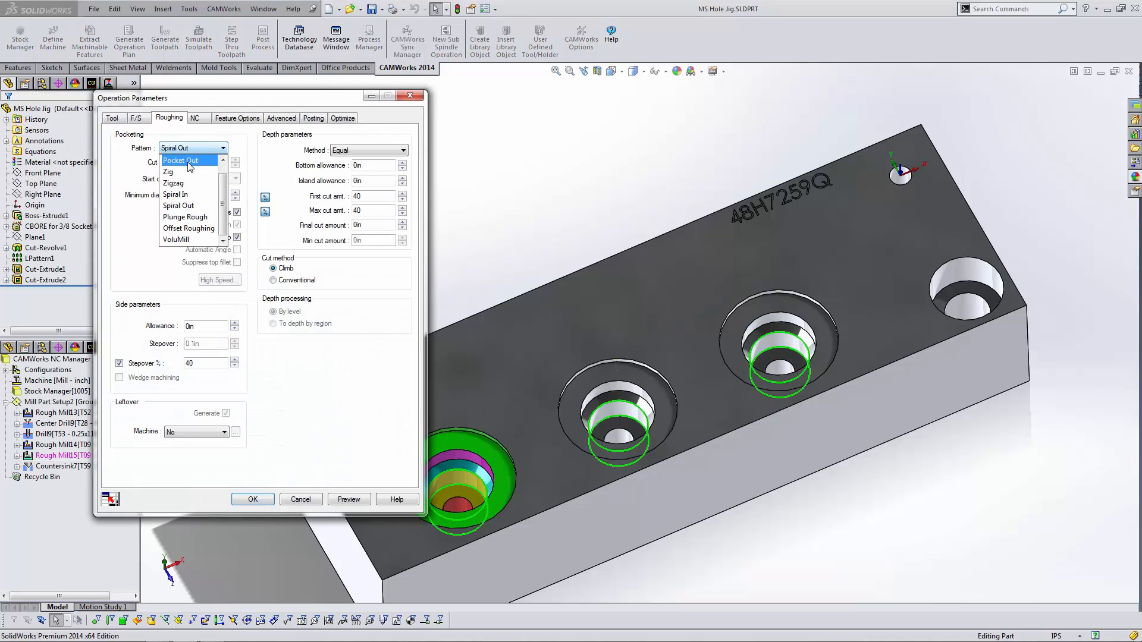
left_click(189, 167)
left_click(253, 499)
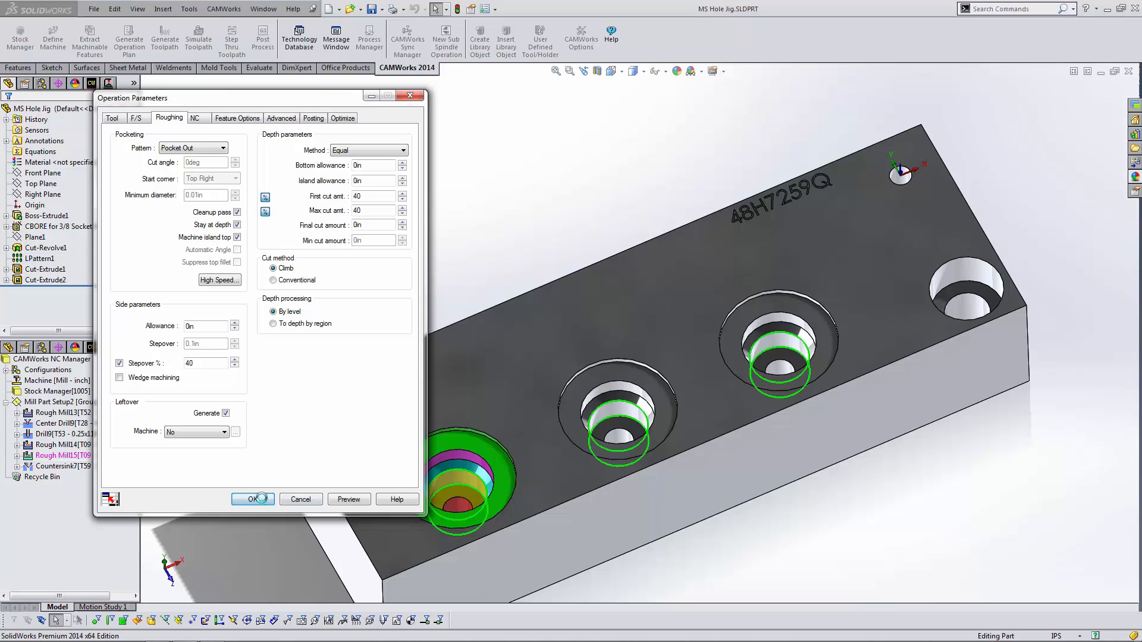
left_click(165, 34)
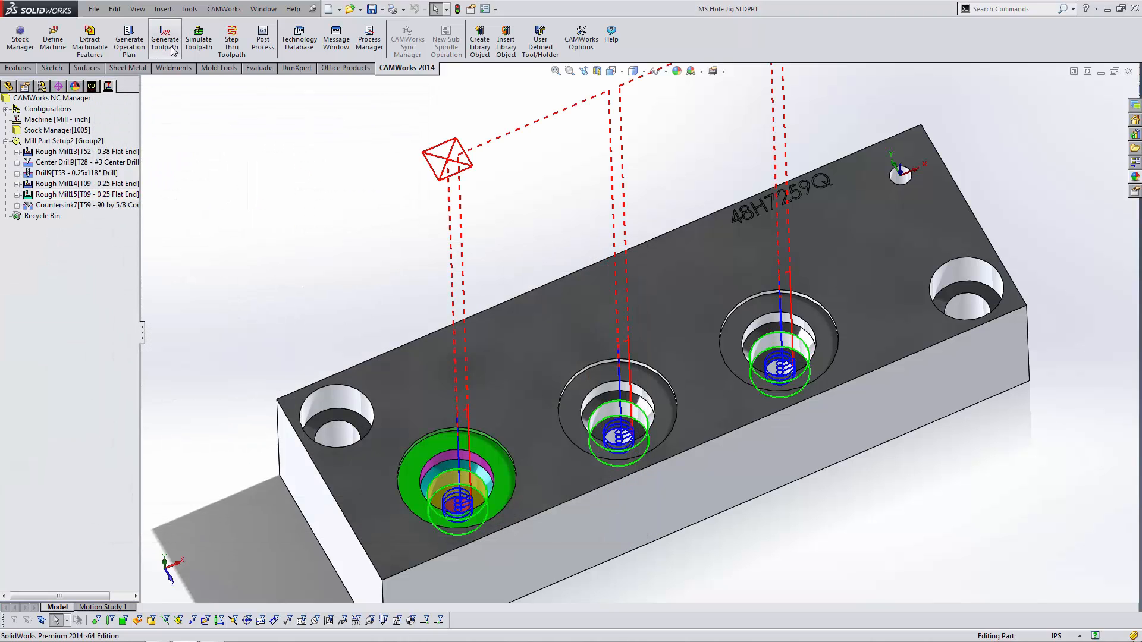
- Simulate the toolpaths to the end, compare the machined stock with the design part and close the simulation
left_click(198, 37)
left_click(180, 110)
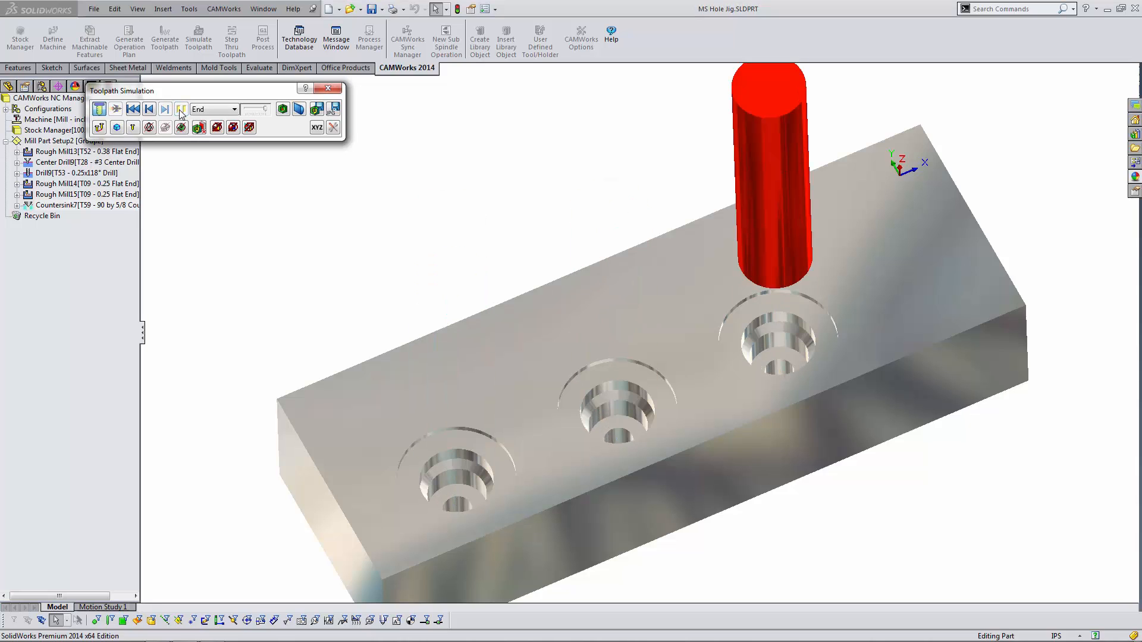
left_click(283, 109)
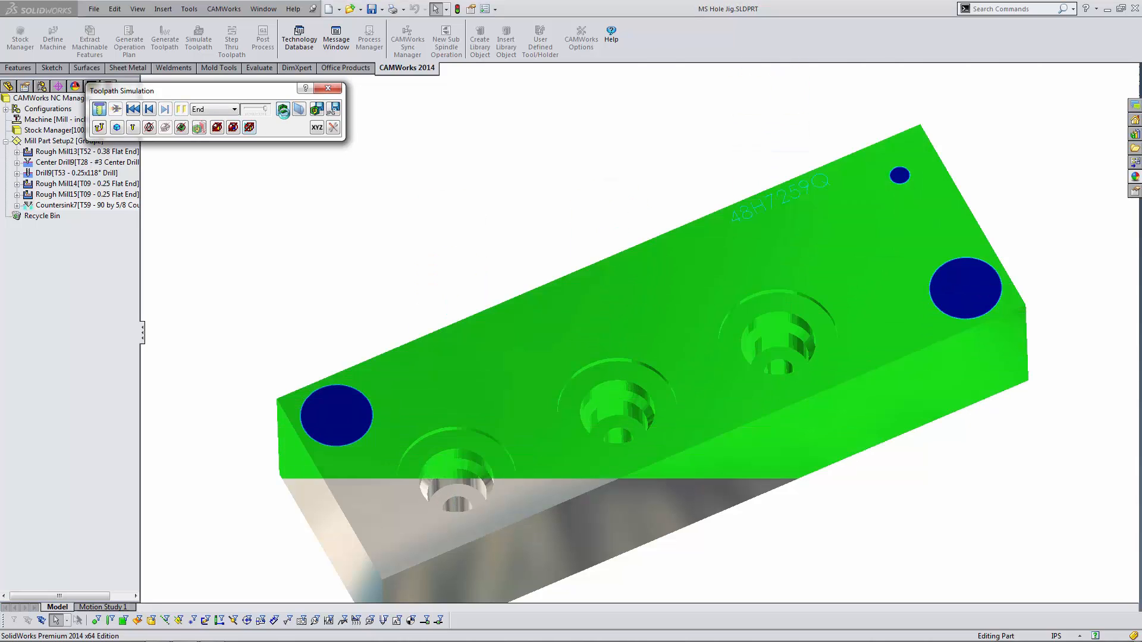
left_click(326, 89)
- Open the Technology Database and go to the SAE Port 56732 record of the mill multi-stepped hole operations
left_click(299, 42)
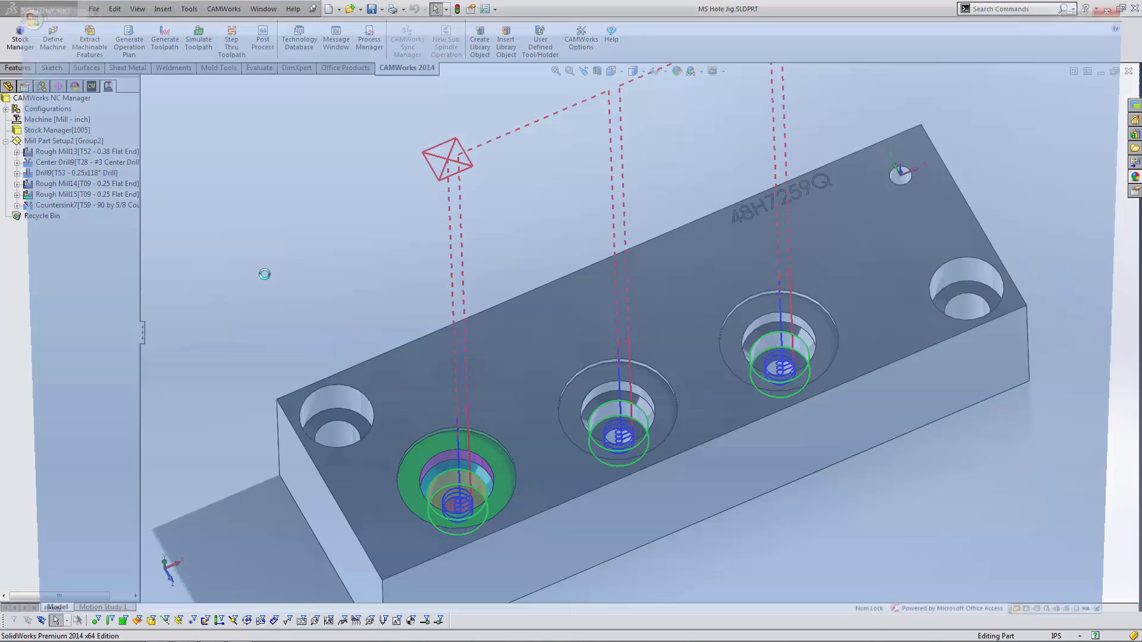
left_click(272, 315)
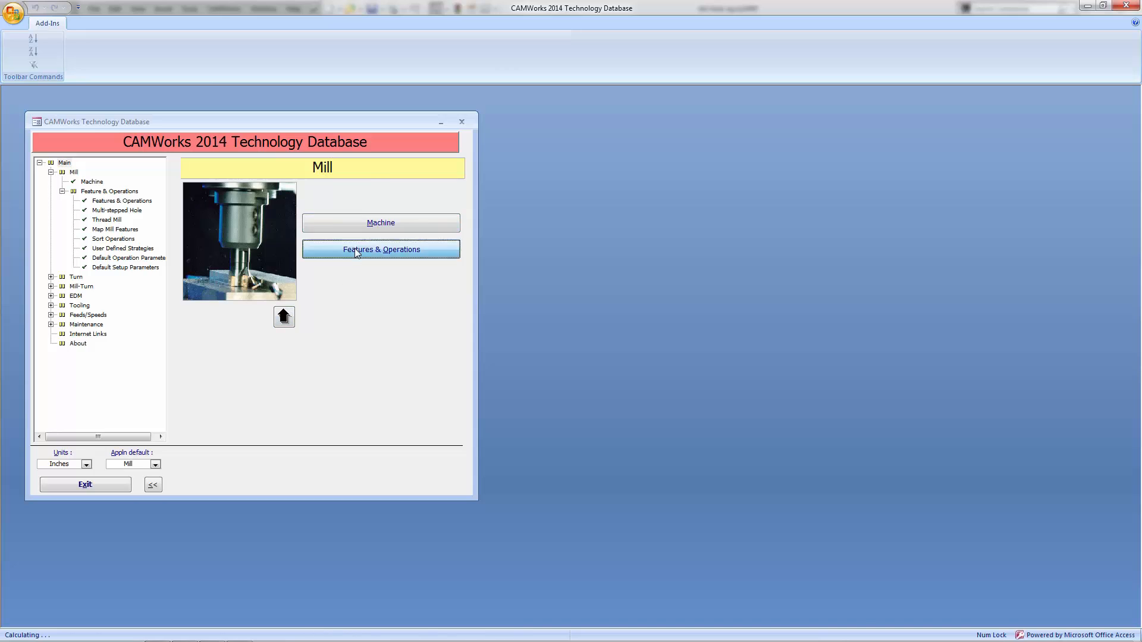
left_click(357, 253)
left_click(362, 213)
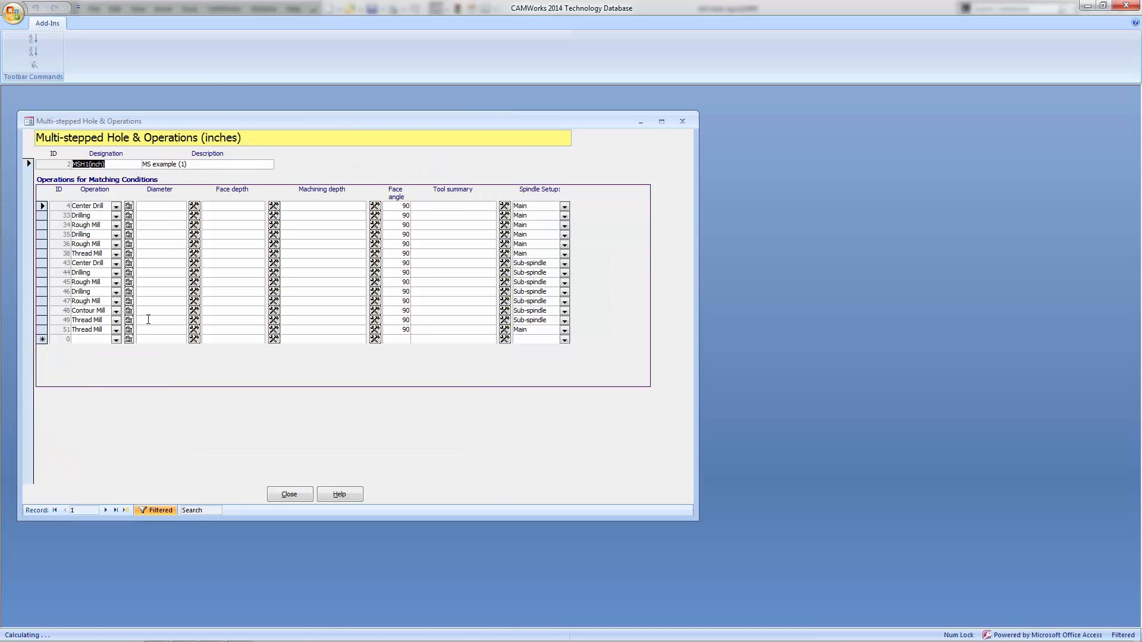
left_click(104, 510)
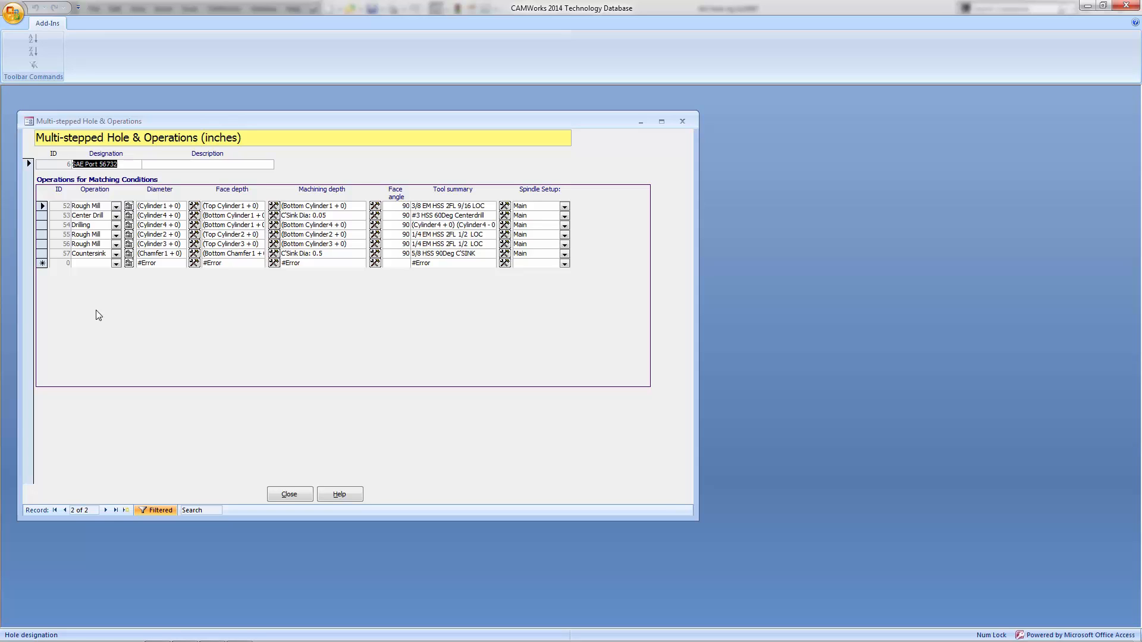
- Set the pattern of the SAE Port 56732 rough mill operation for Cylinder3 to Pocket Out and exit the Technology Database
left_click(128, 244)
left_click(256, 194)
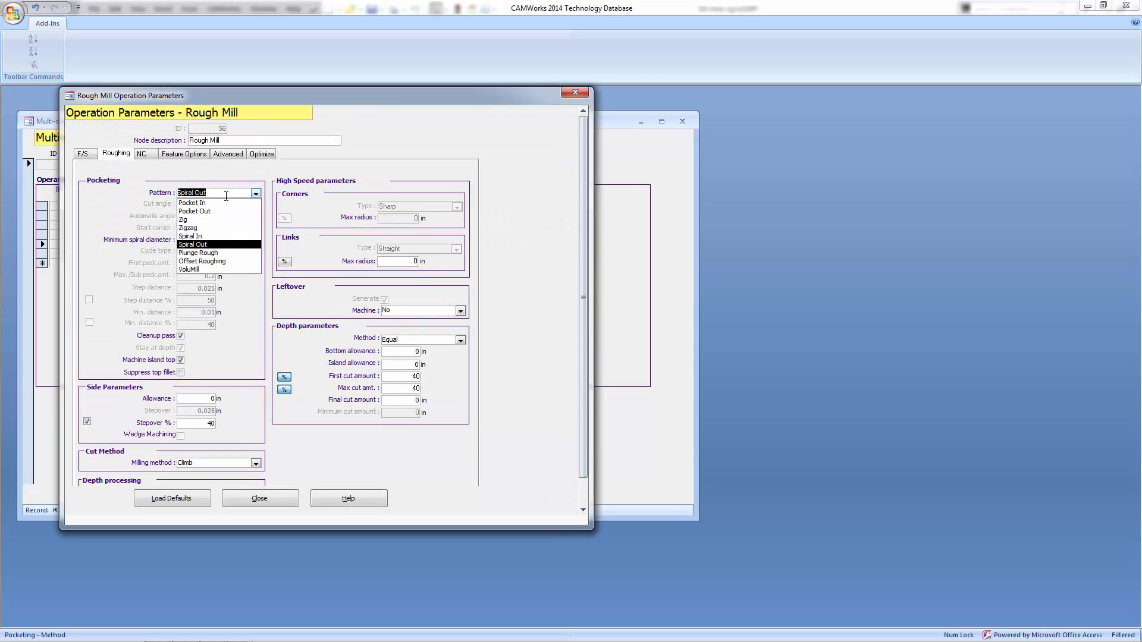
left_click(195, 211)
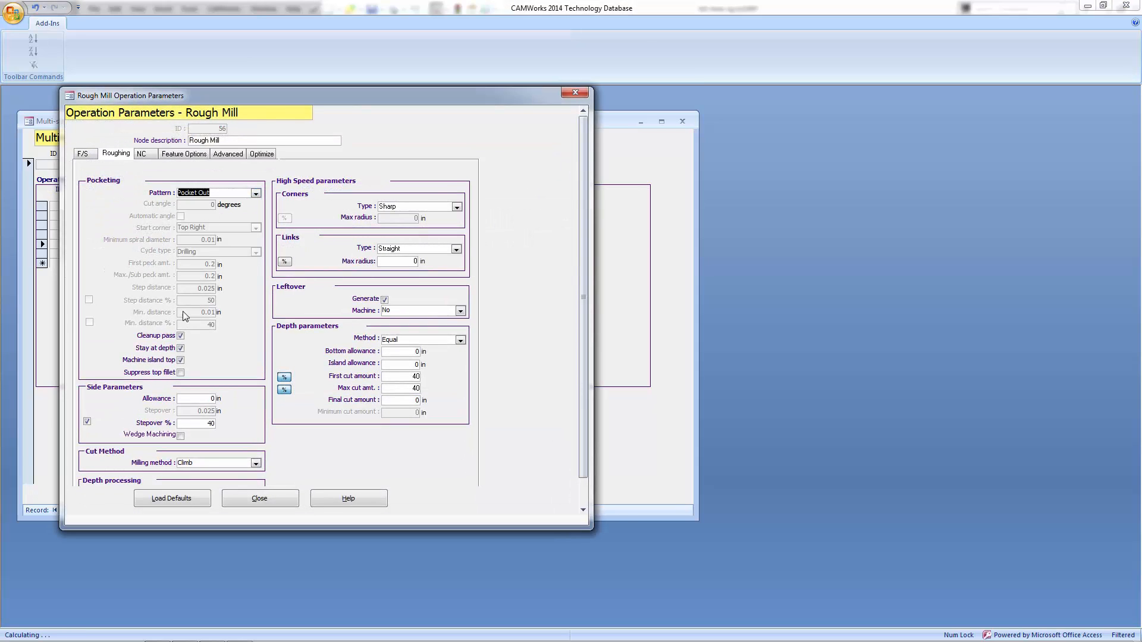
left_click(268, 498)
left_click(287, 492)
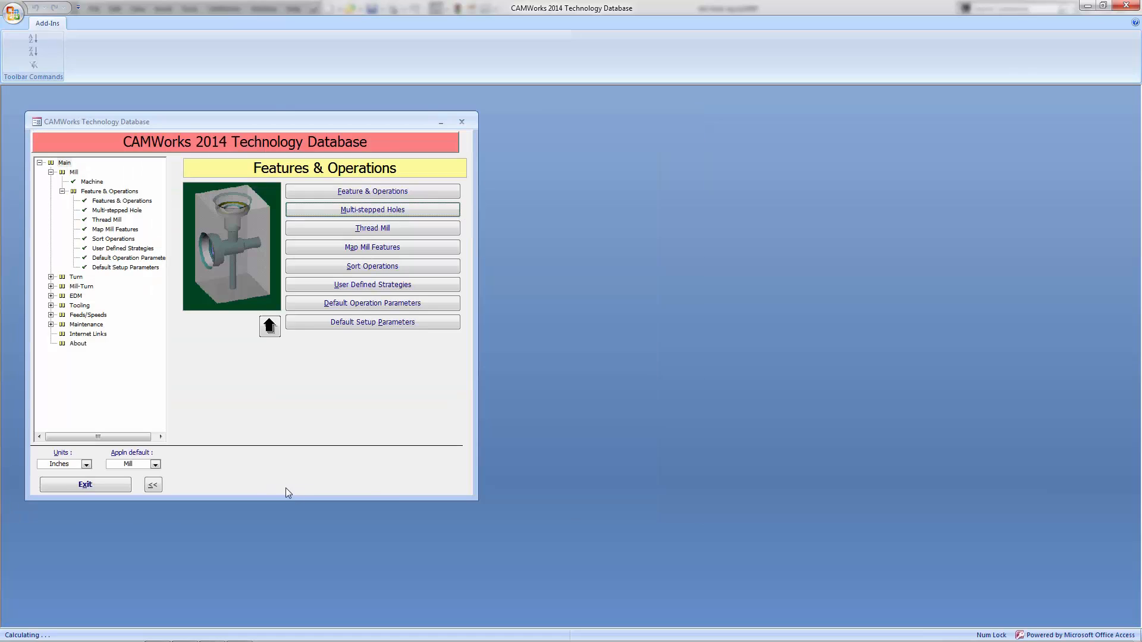
left_click(116, 486)
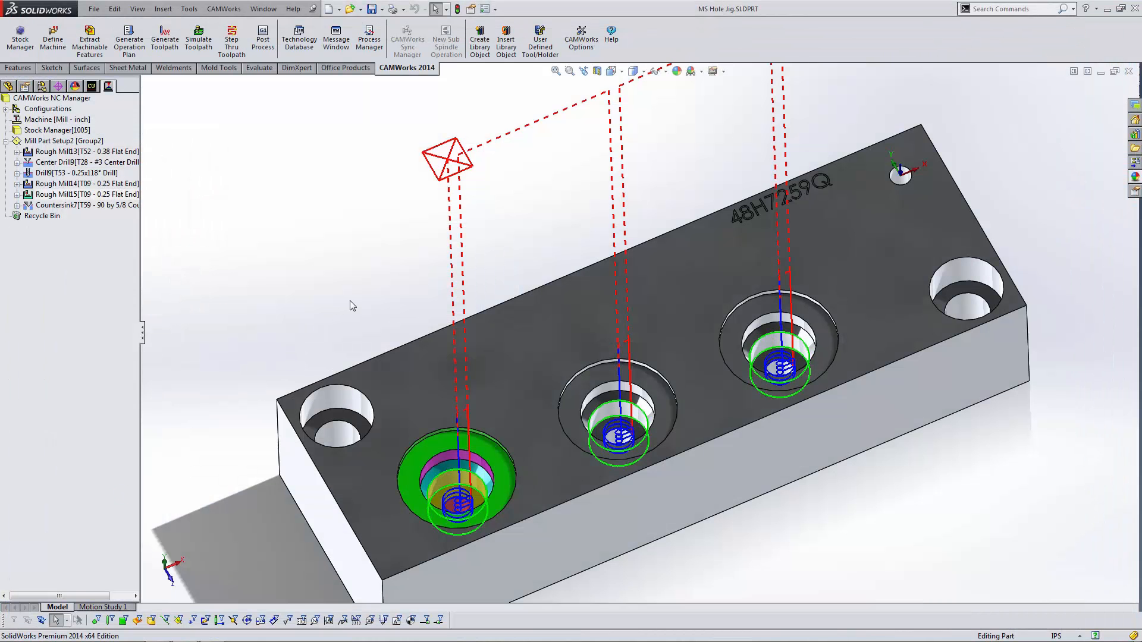
middle_click_drag(350, 301, 512, 322)
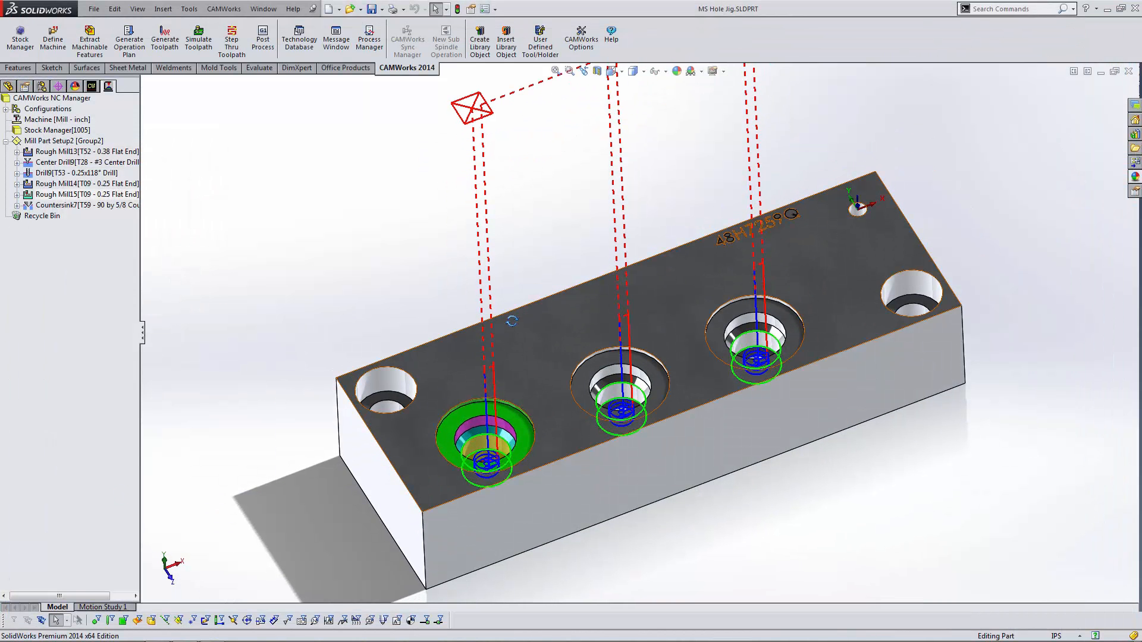